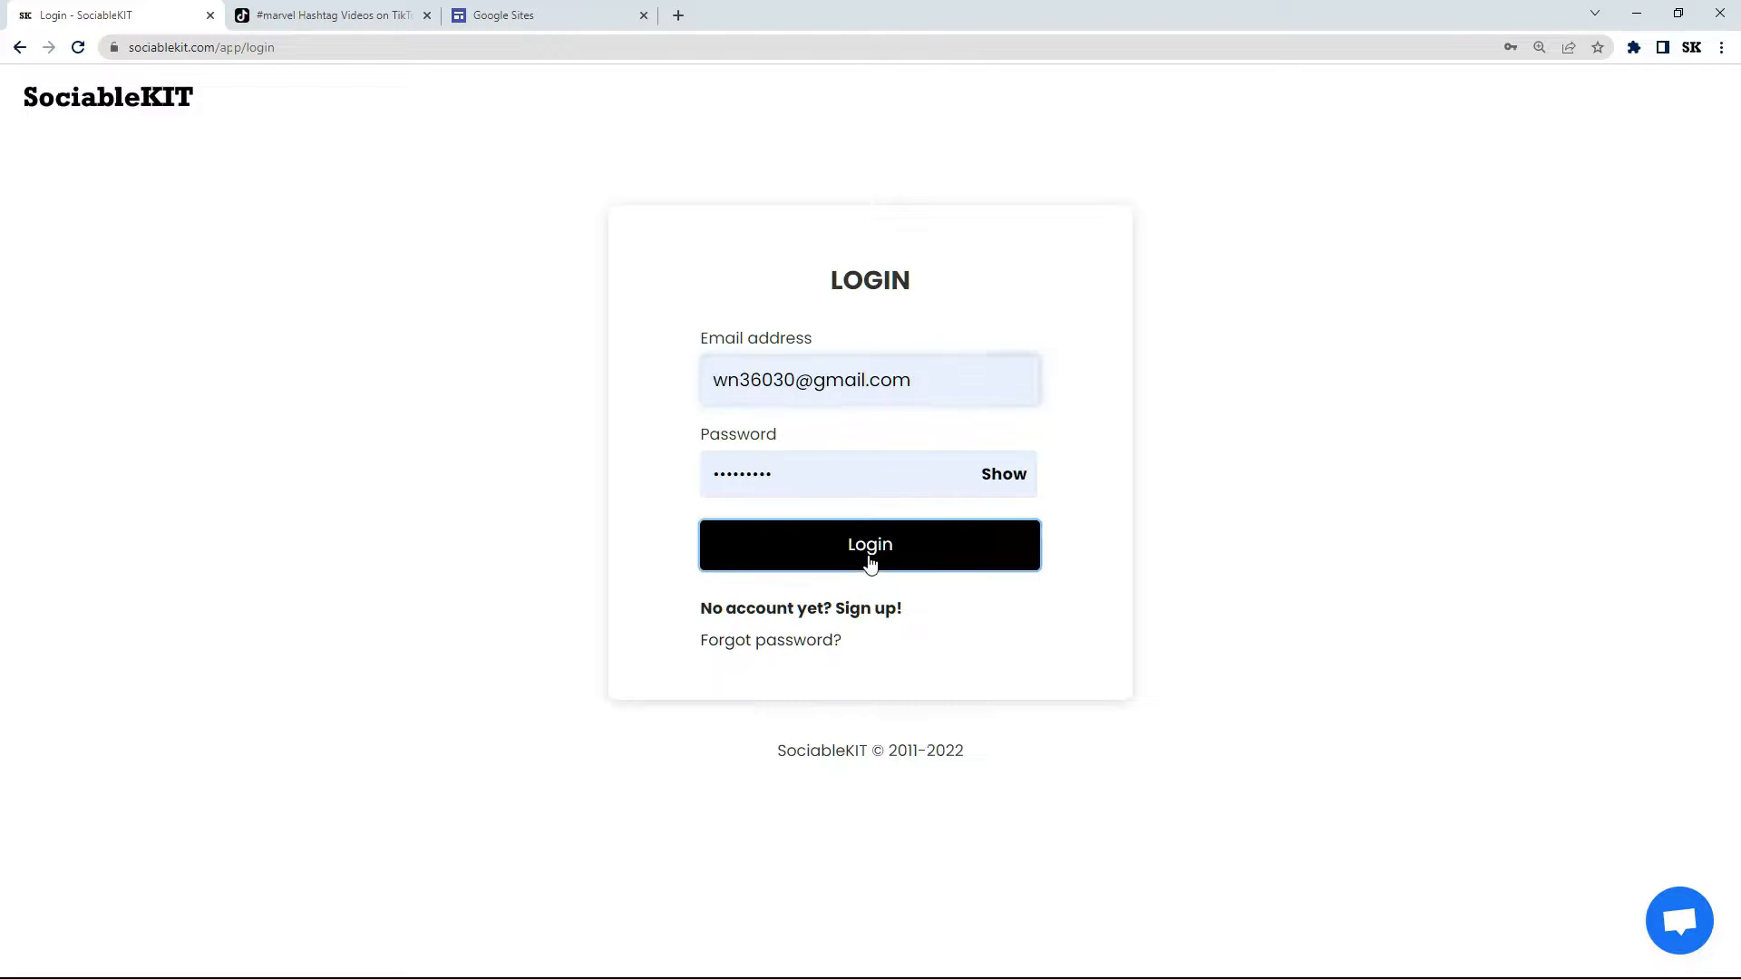
# Log in with the prefilled account credentials and choose Tiktok hashtag feed as the new widget's type
pyautogui.click(979, 555)
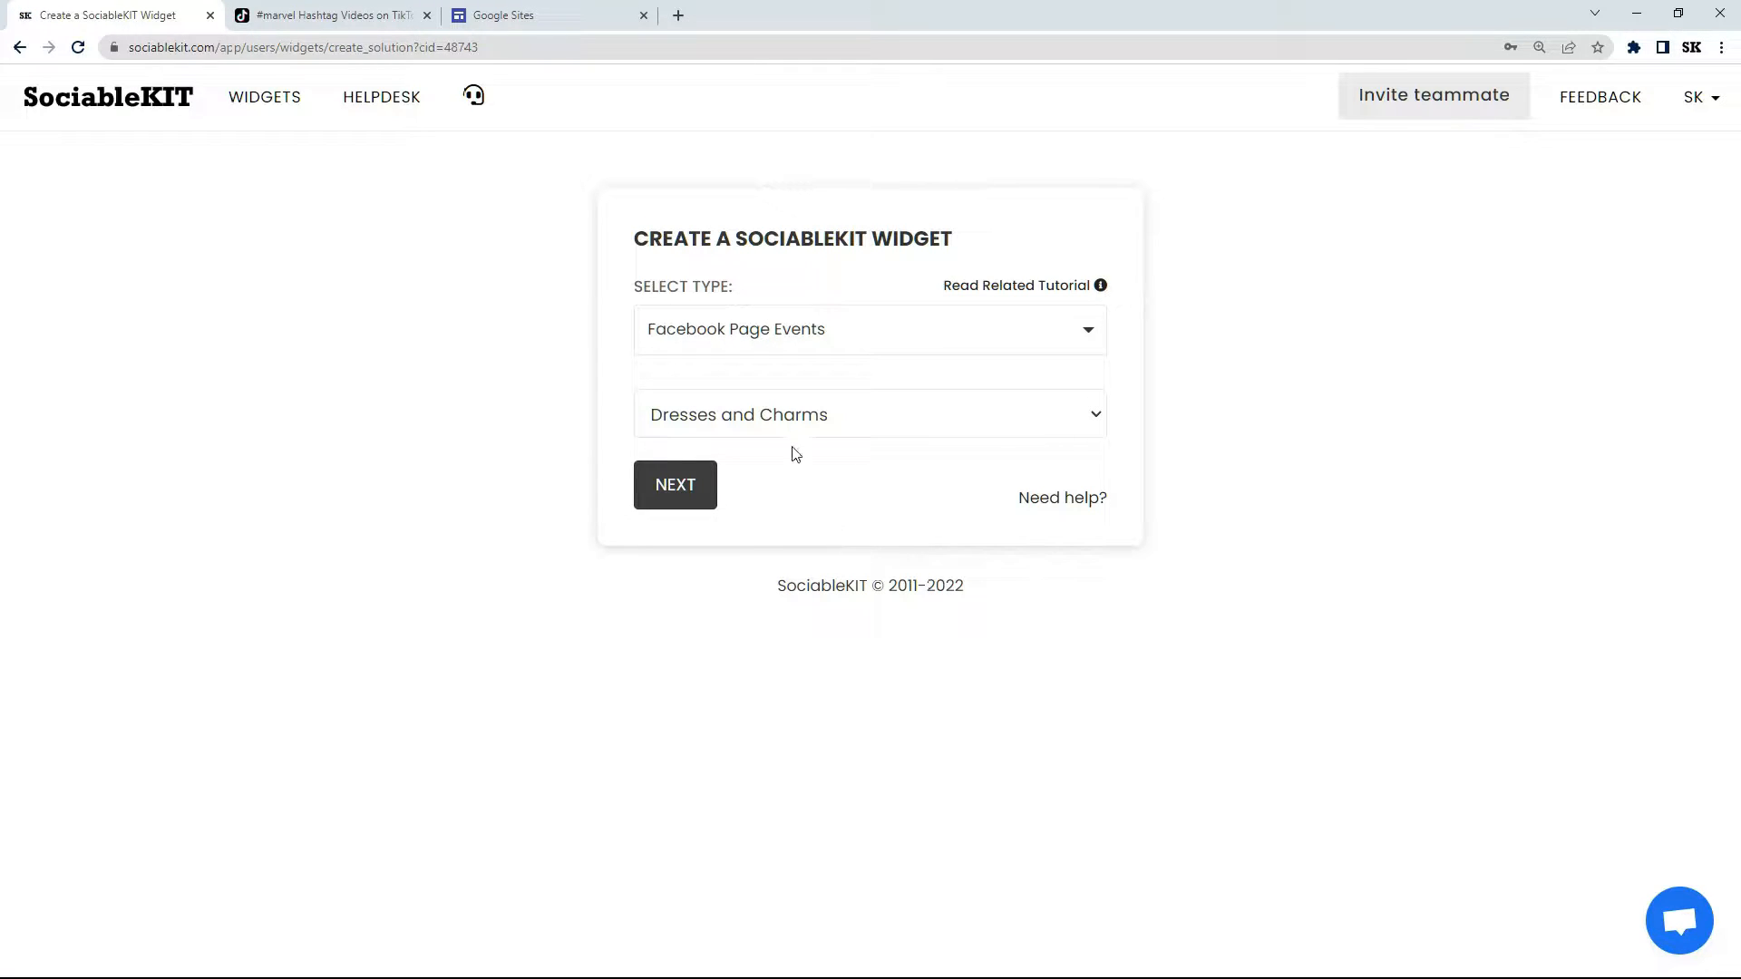
pyautogui.click(804, 330)
pyautogui.click(715, 381)
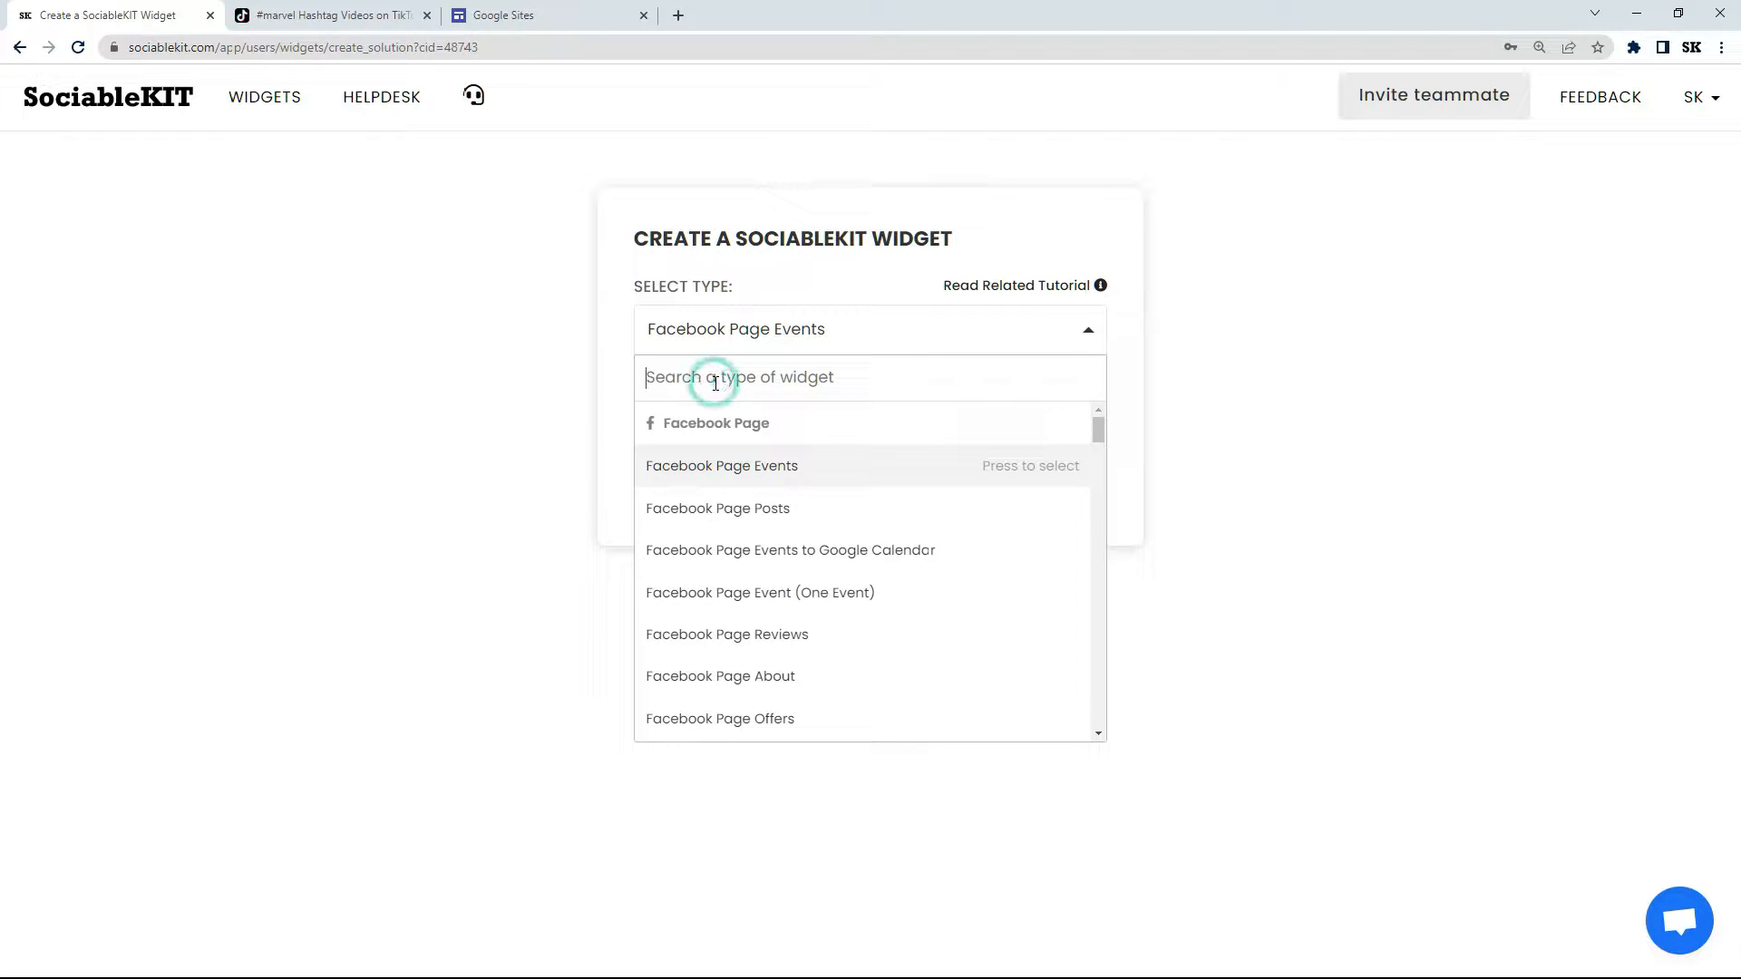
pyautogui.write('Tiktok hjas')
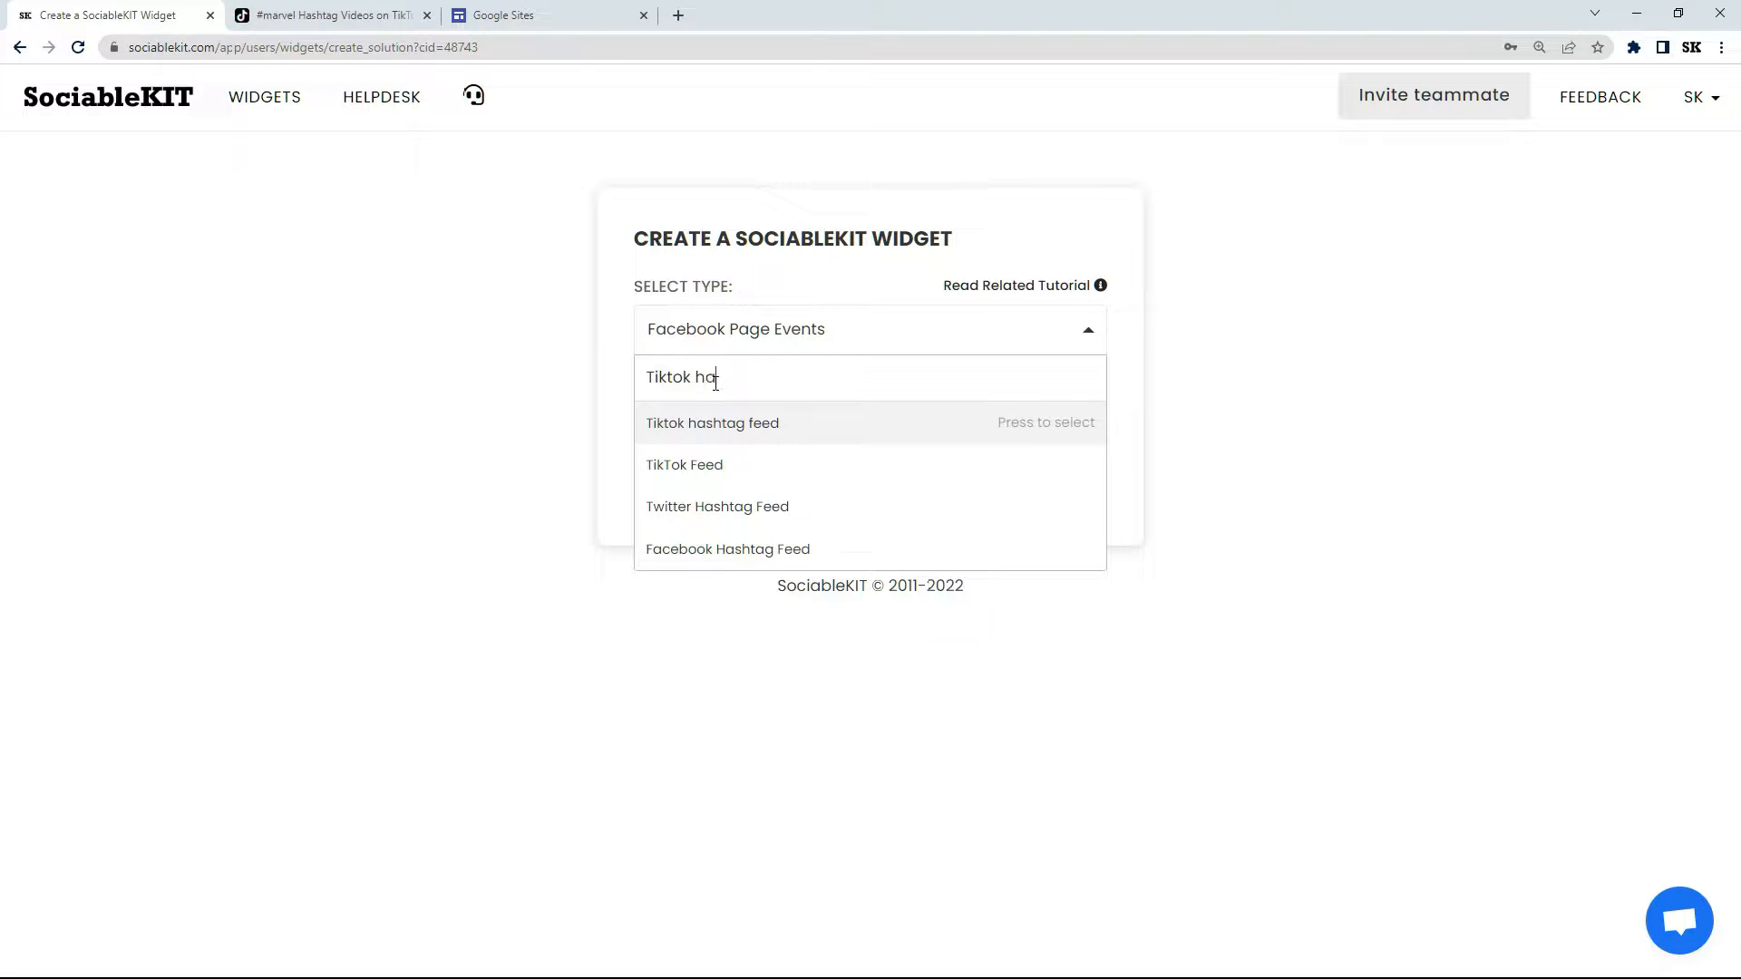
pyautogui.write('shtag feed')
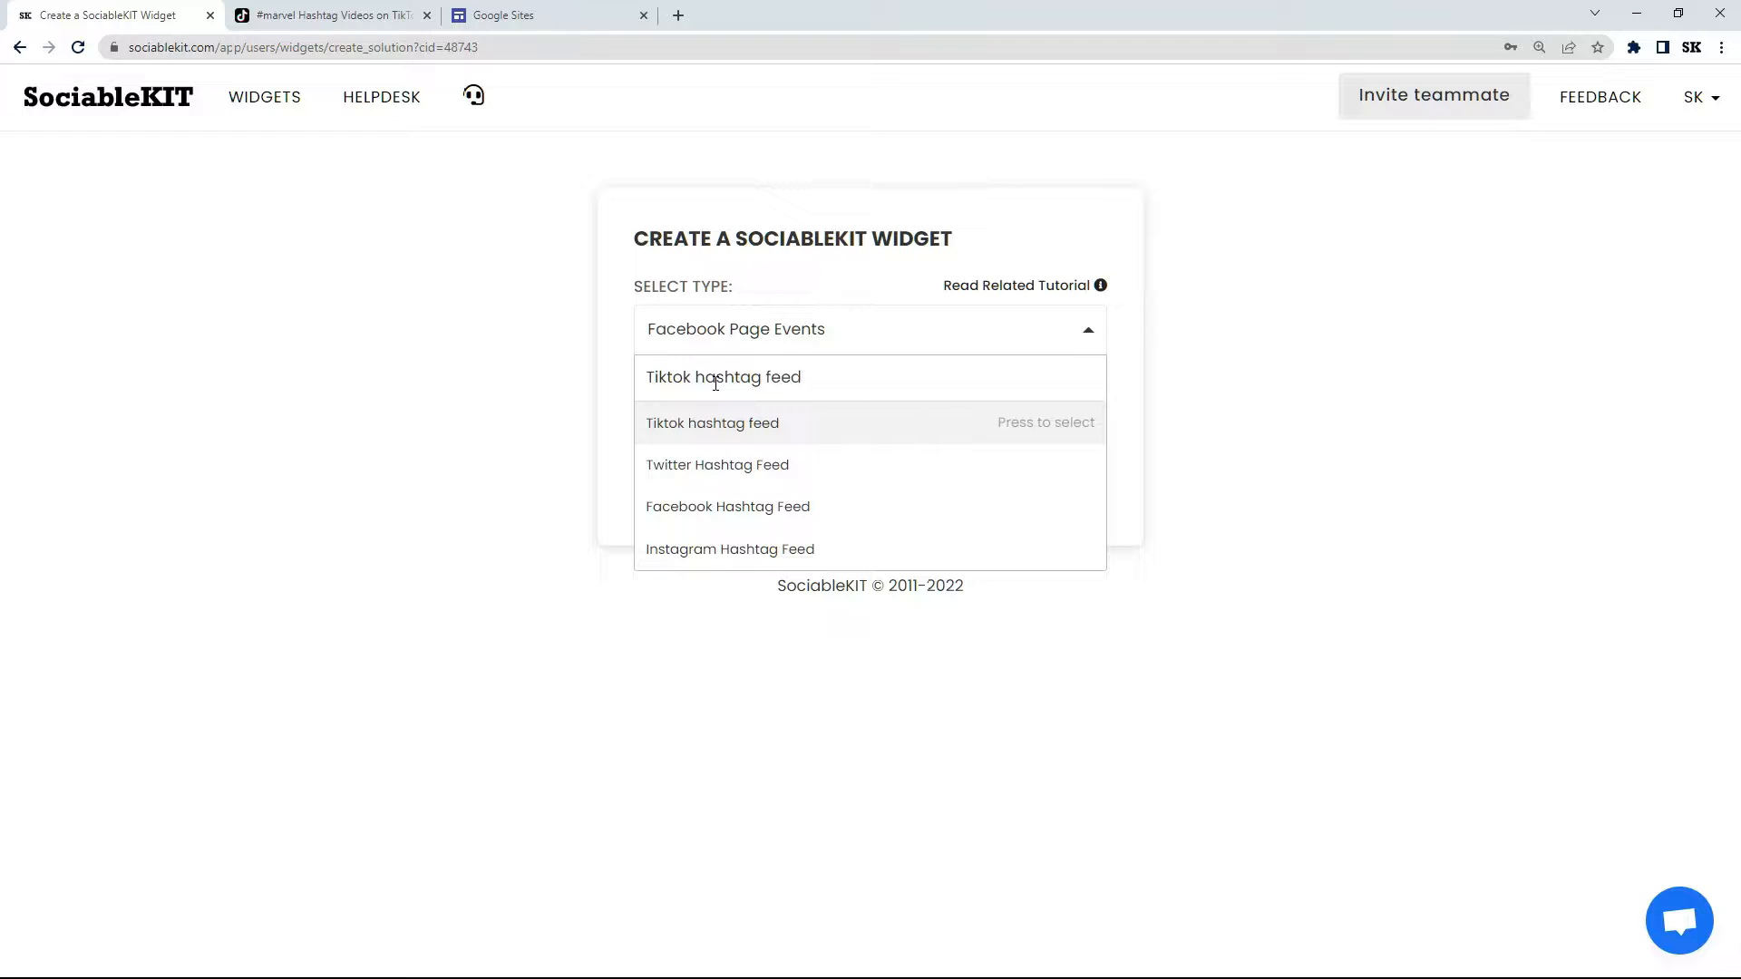
pyautogui.click(716, 421)
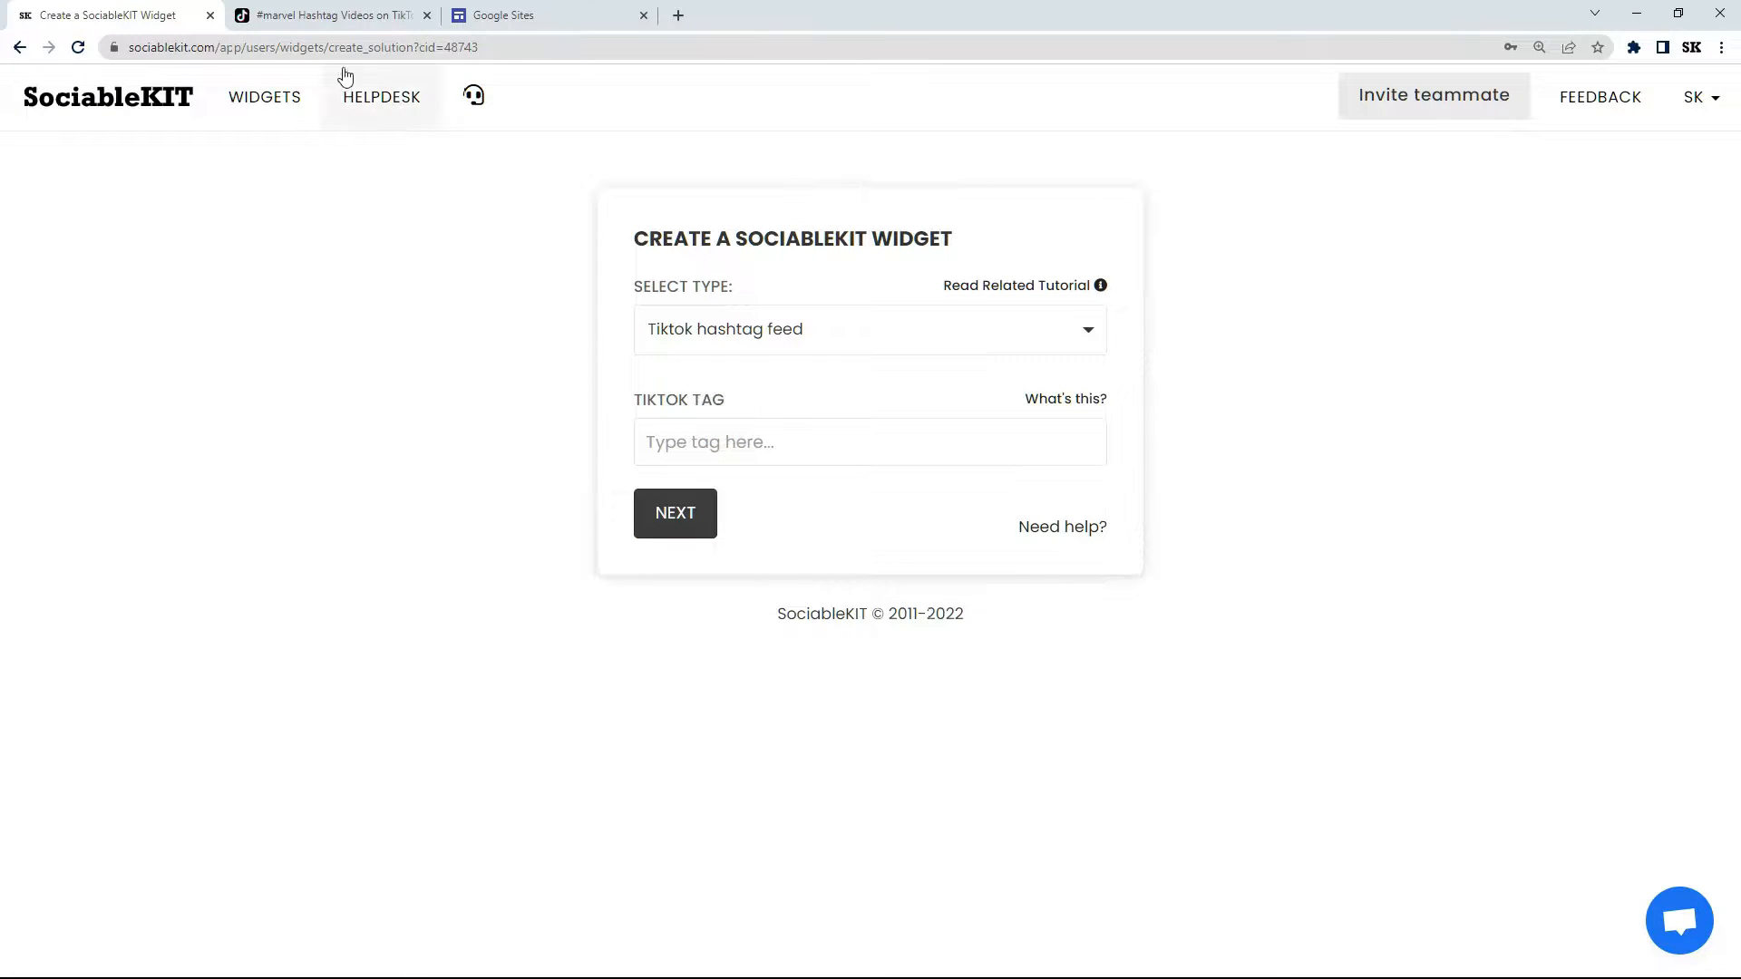
# Copy the address of the #marvel hashtag page on TikTok
pyautogui.click(341, 14)
pyautogui.click(186, 47)
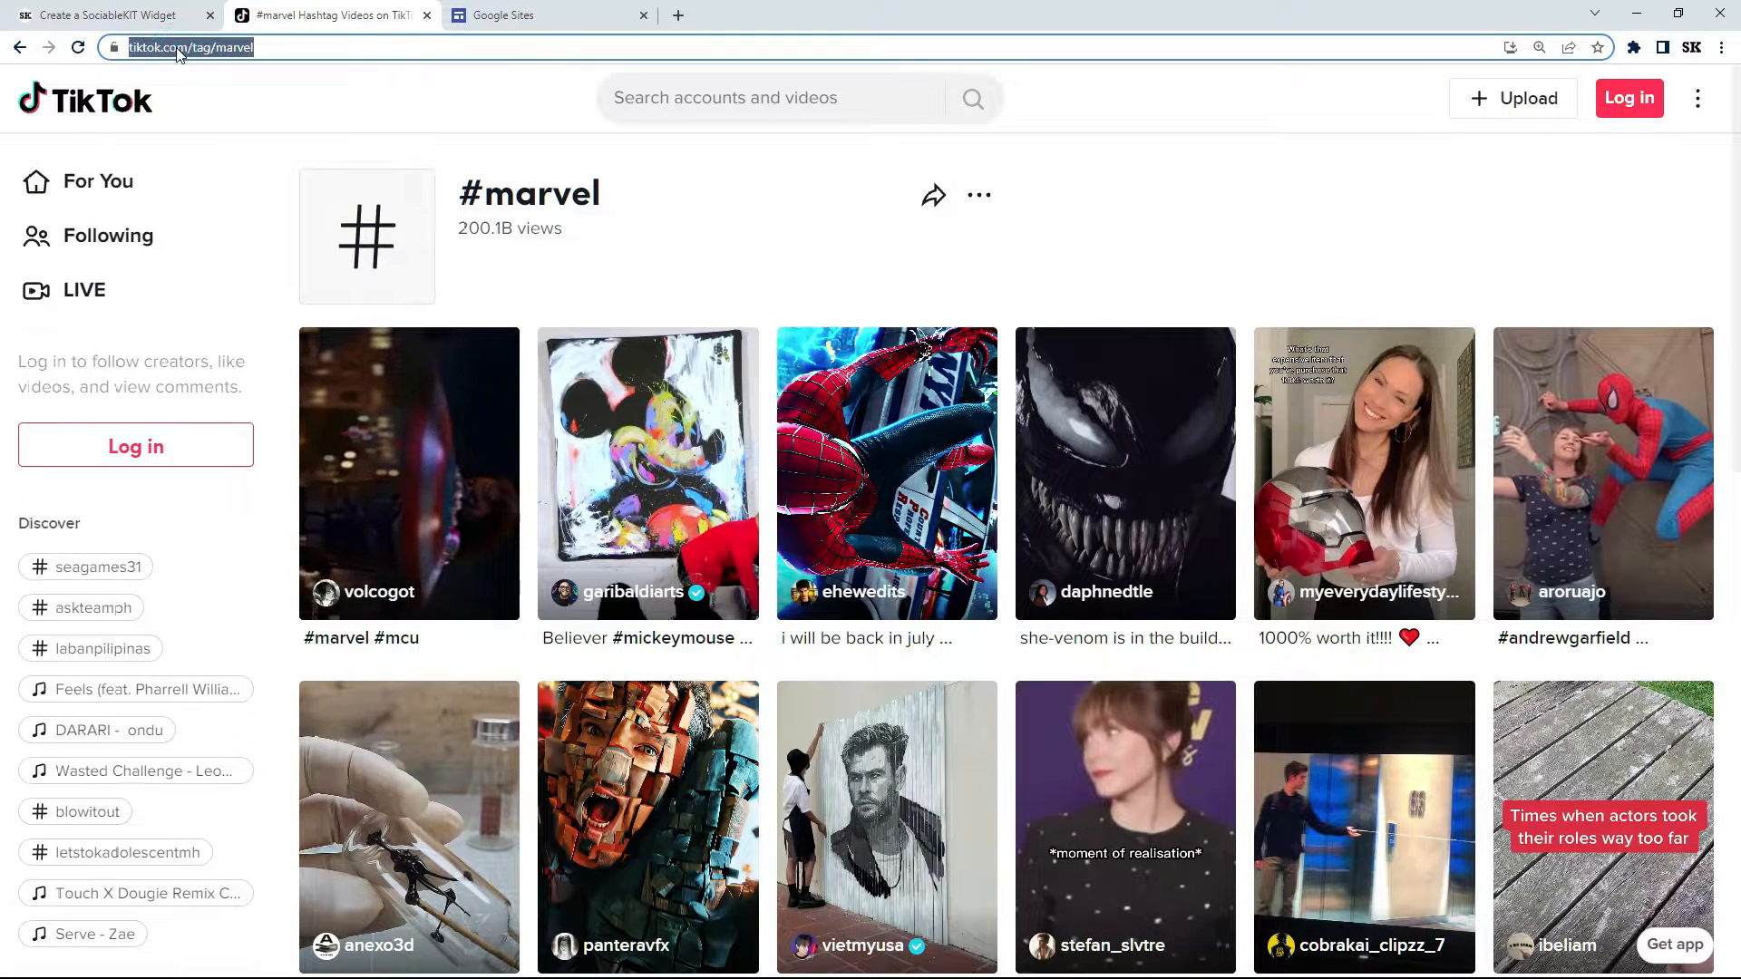
pyautogui.rightClick(179, 48)
pyautogui.click(222, 176)
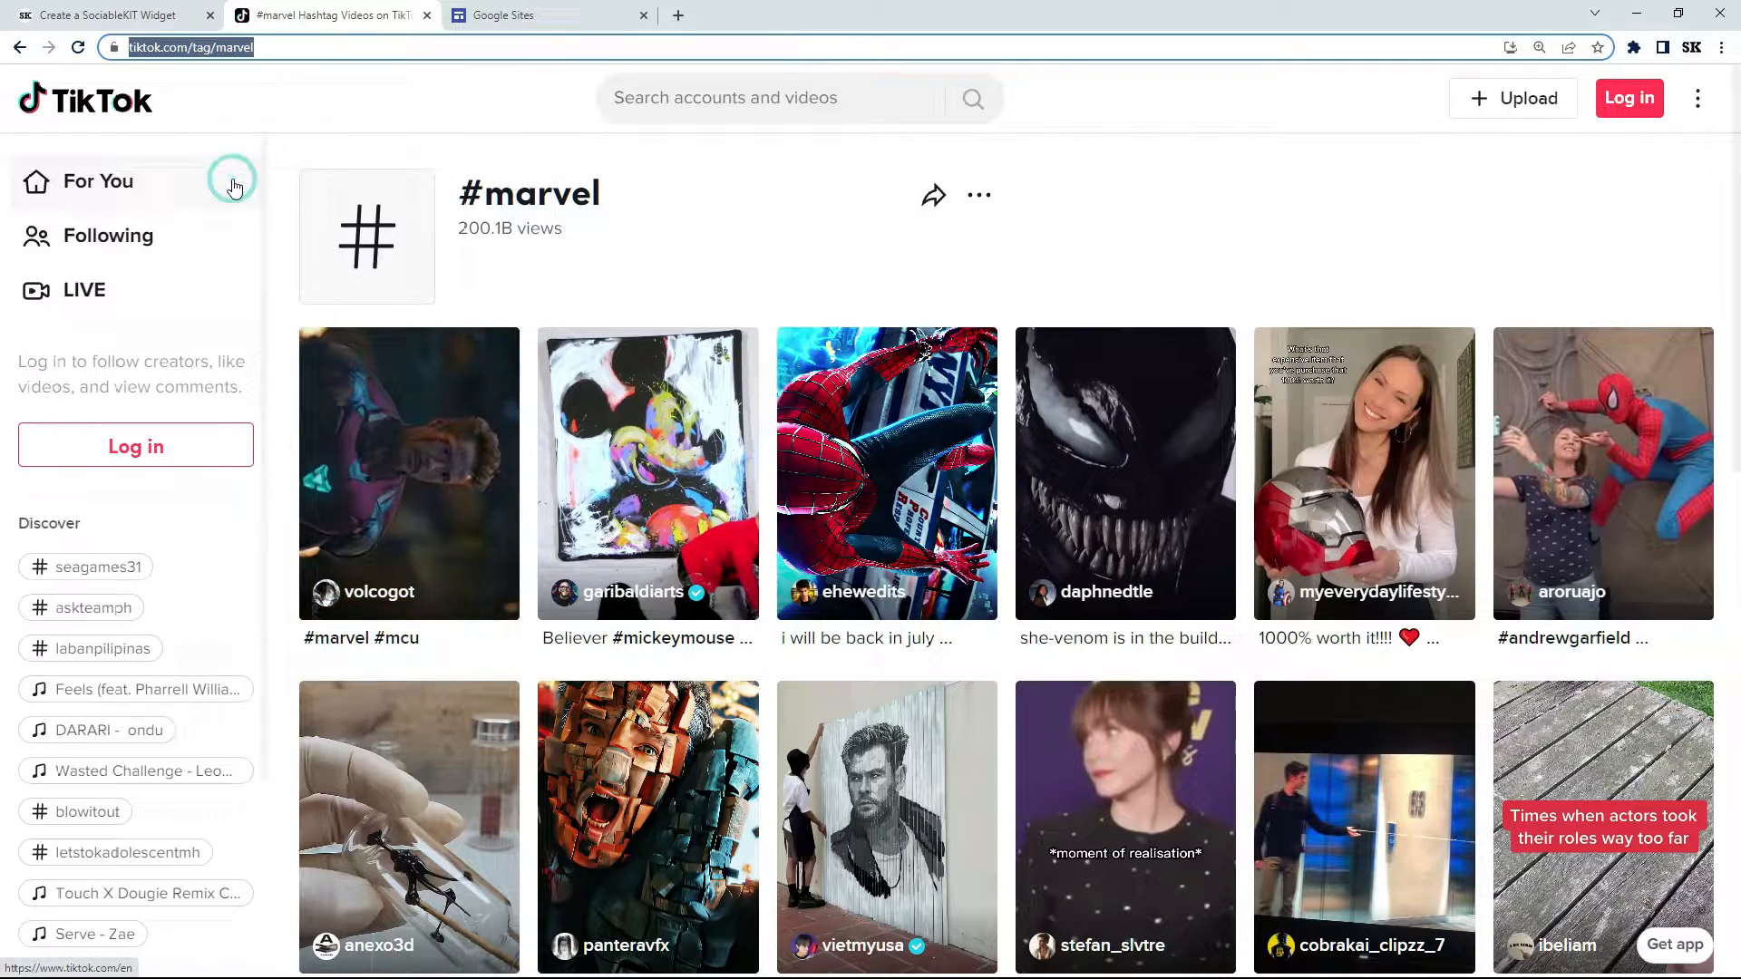
# Return to SociableKIT, fill the widget's TikTok tag from the copied address as marvel, and create the feed
pyautogui.click(102, 11)
pyautogui.click(684, 451)
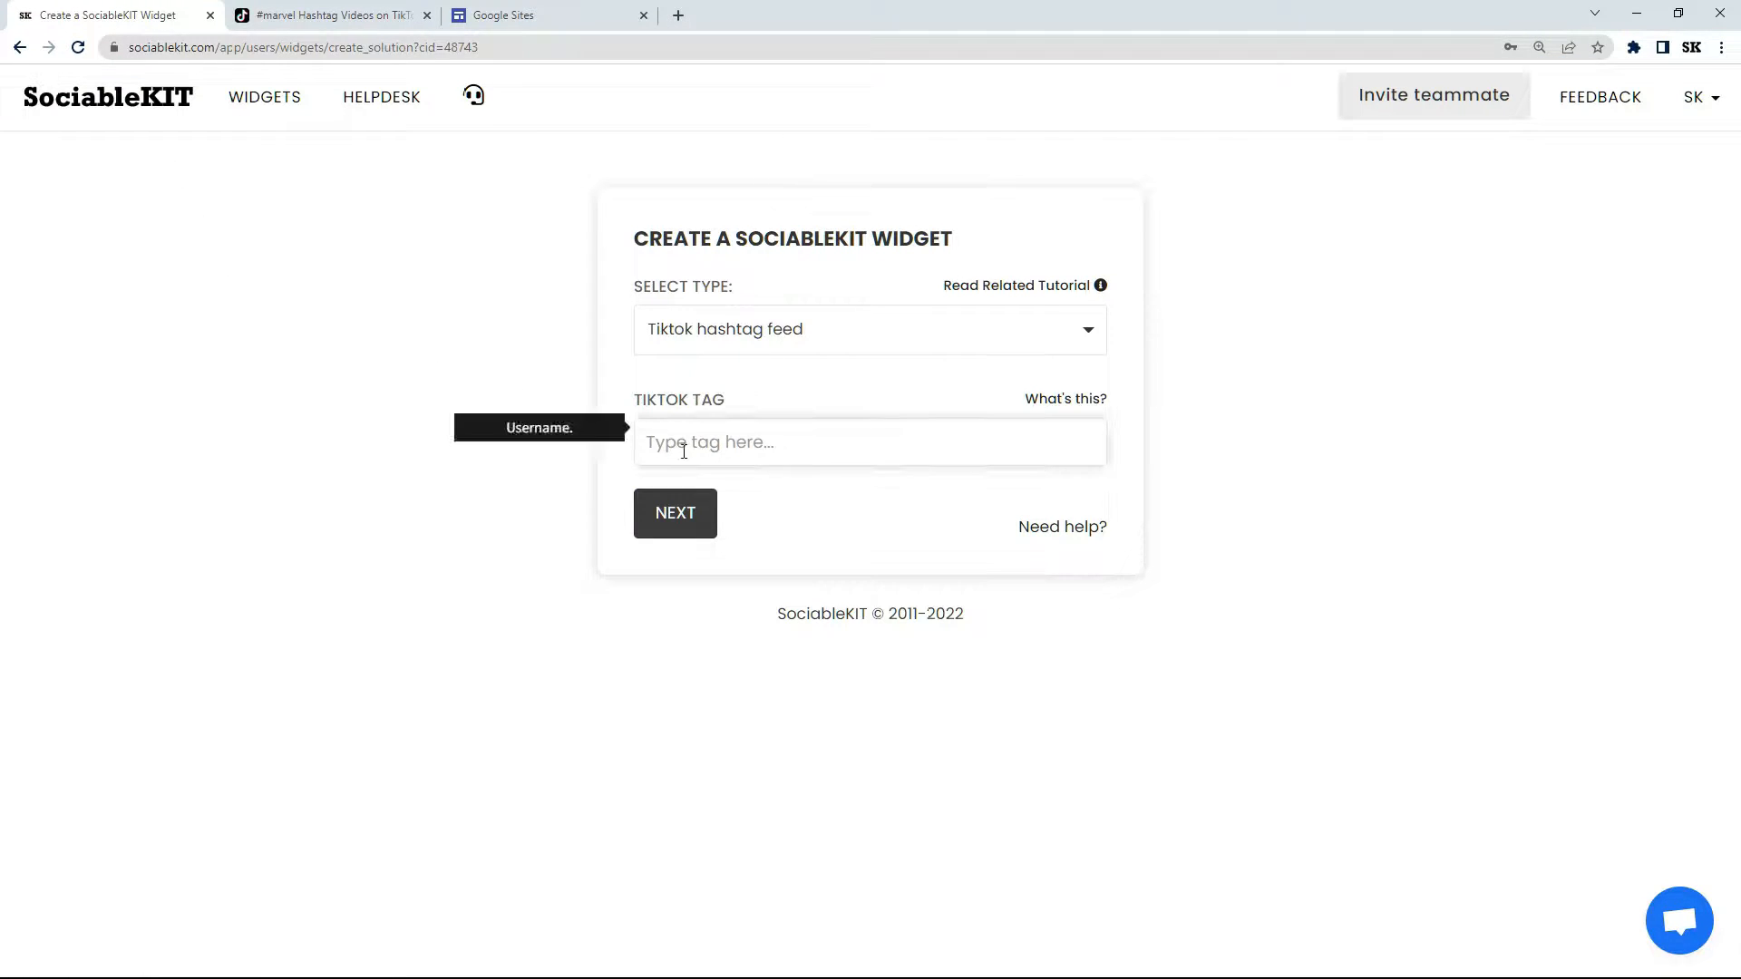
pyautogui.rightClick(684, 450)
pyautogui.click(737, 585)
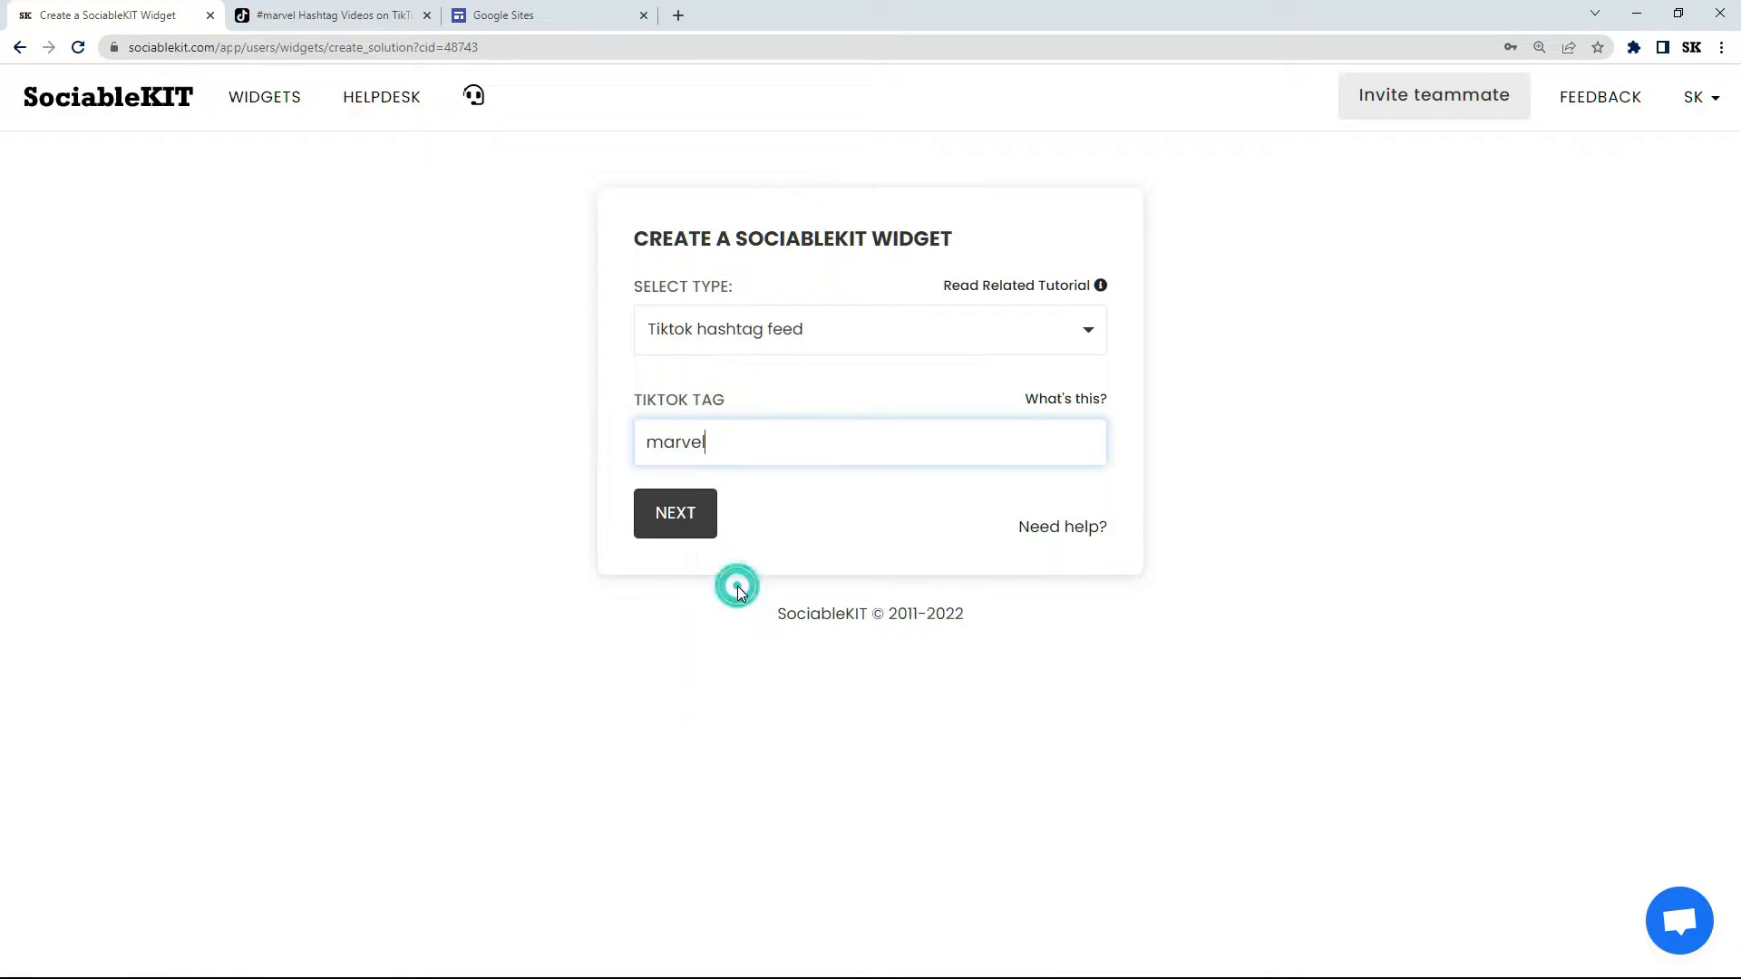
pyautogui.click(675, 515)
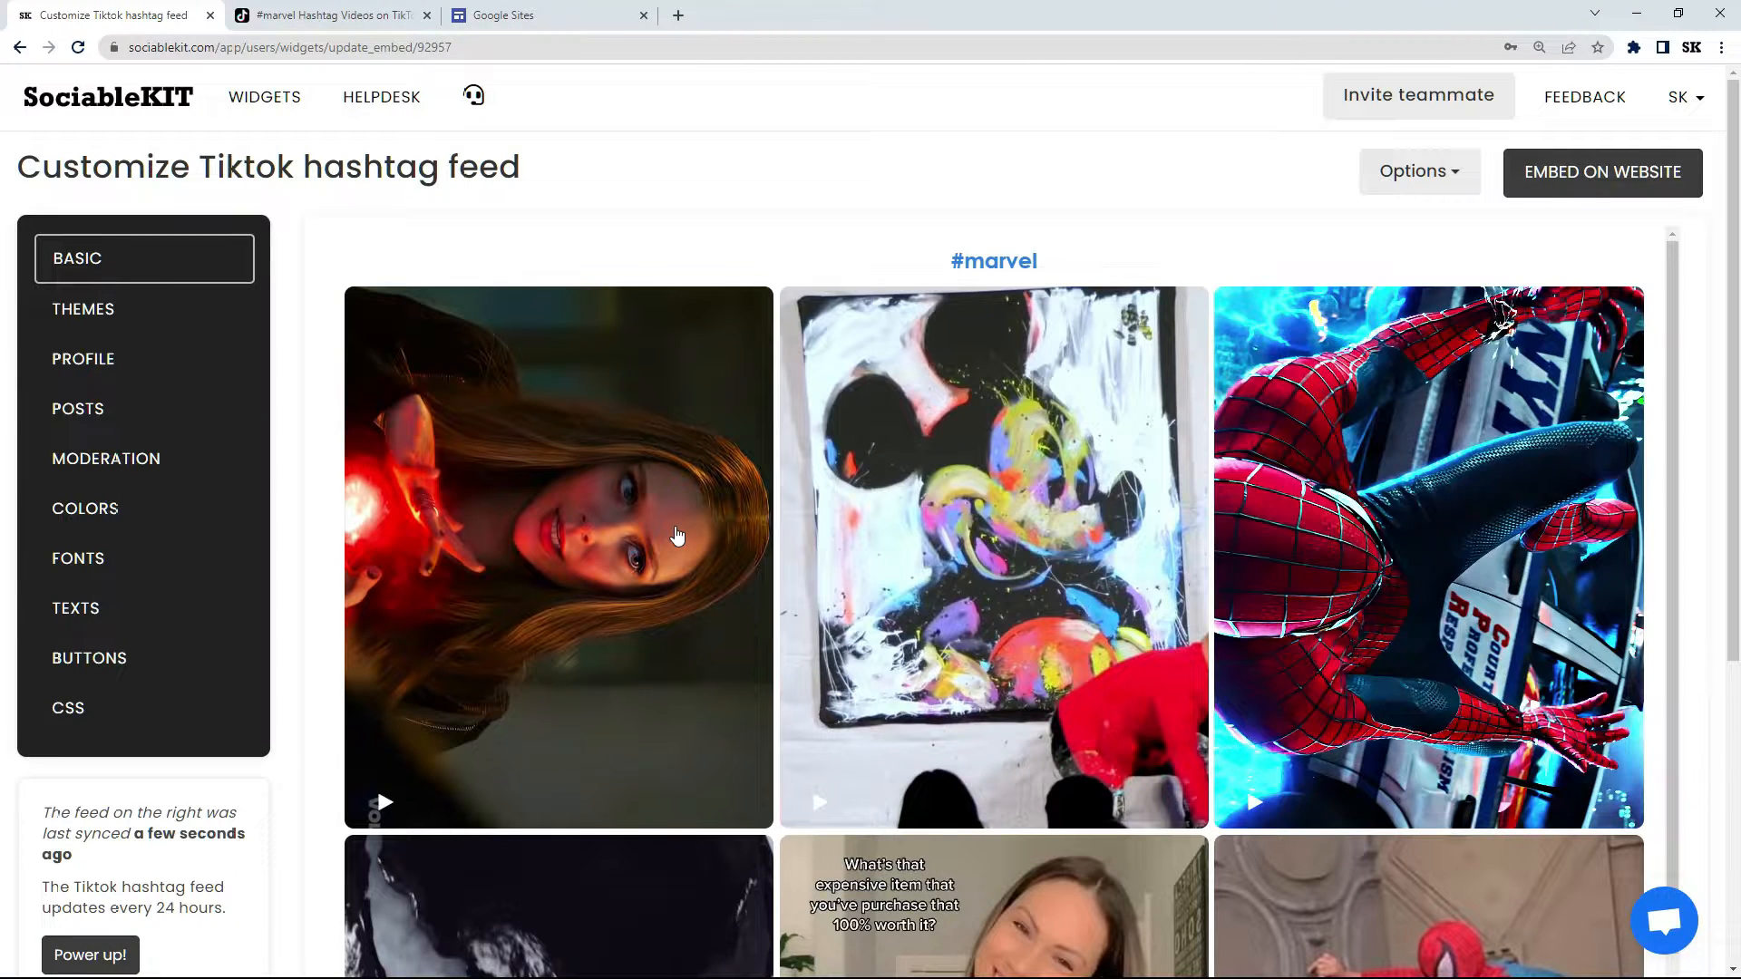
# Apply the Maayos Theme color theme to the hashtag feed and save the change
pyautogui.click(152, 311)
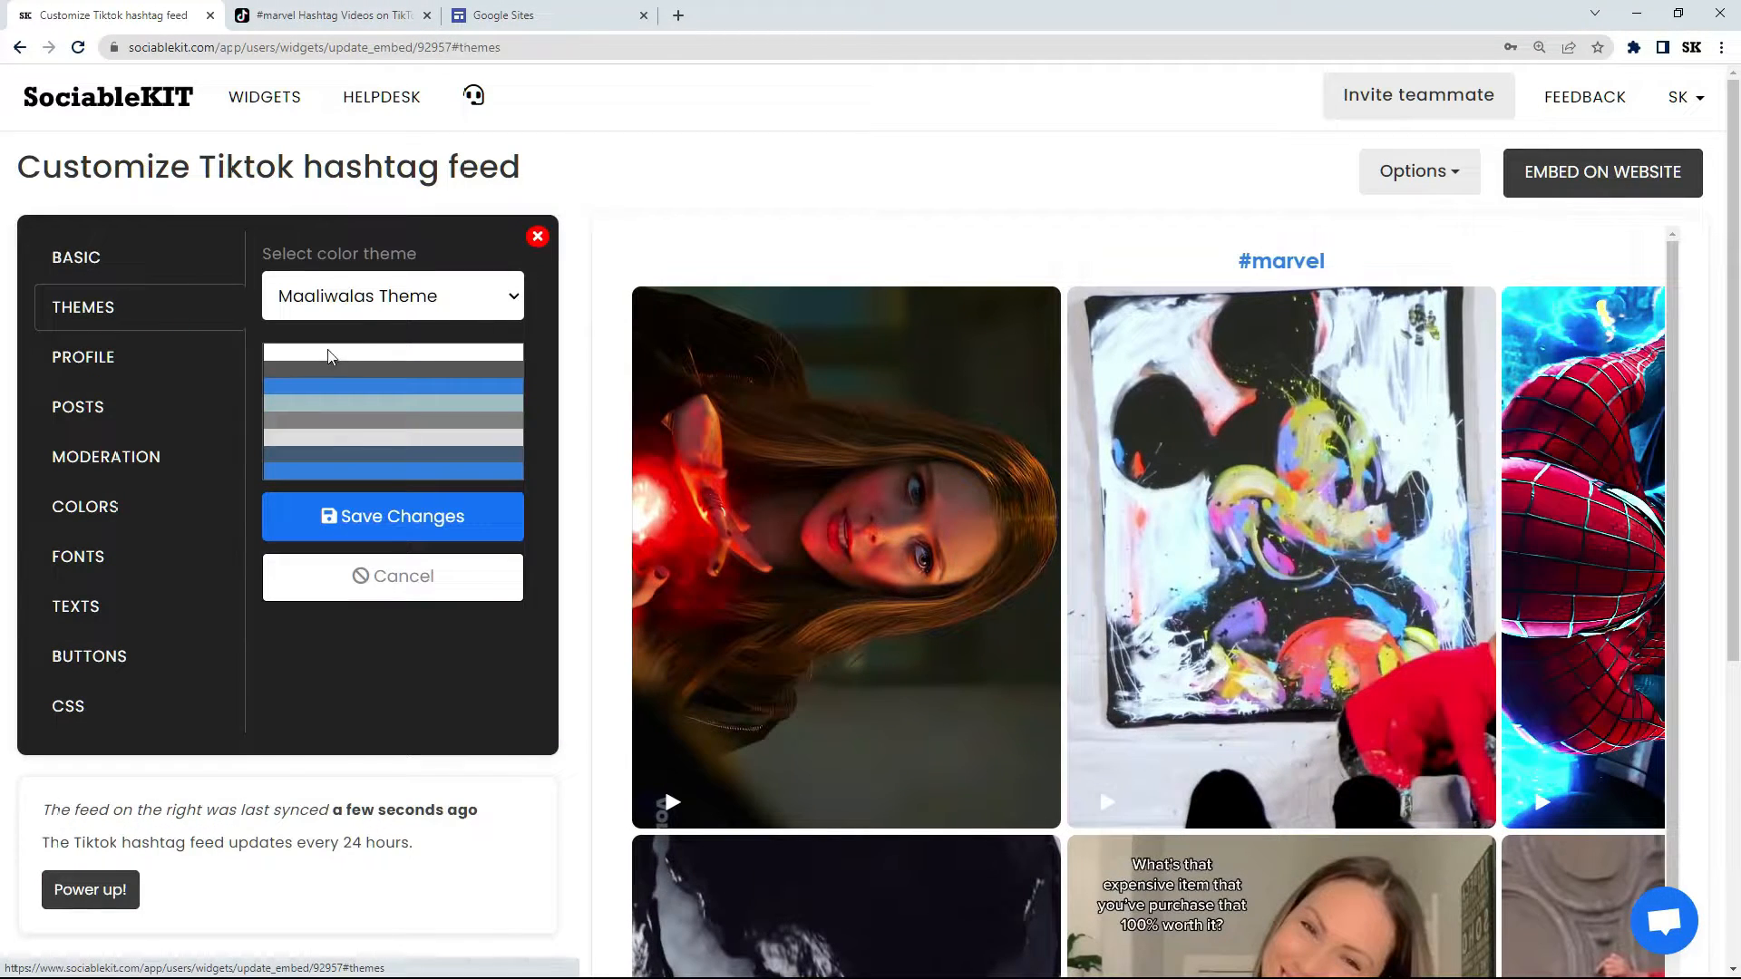
pyautogui.click(359, 303)
pyautogui.click(362, 384)
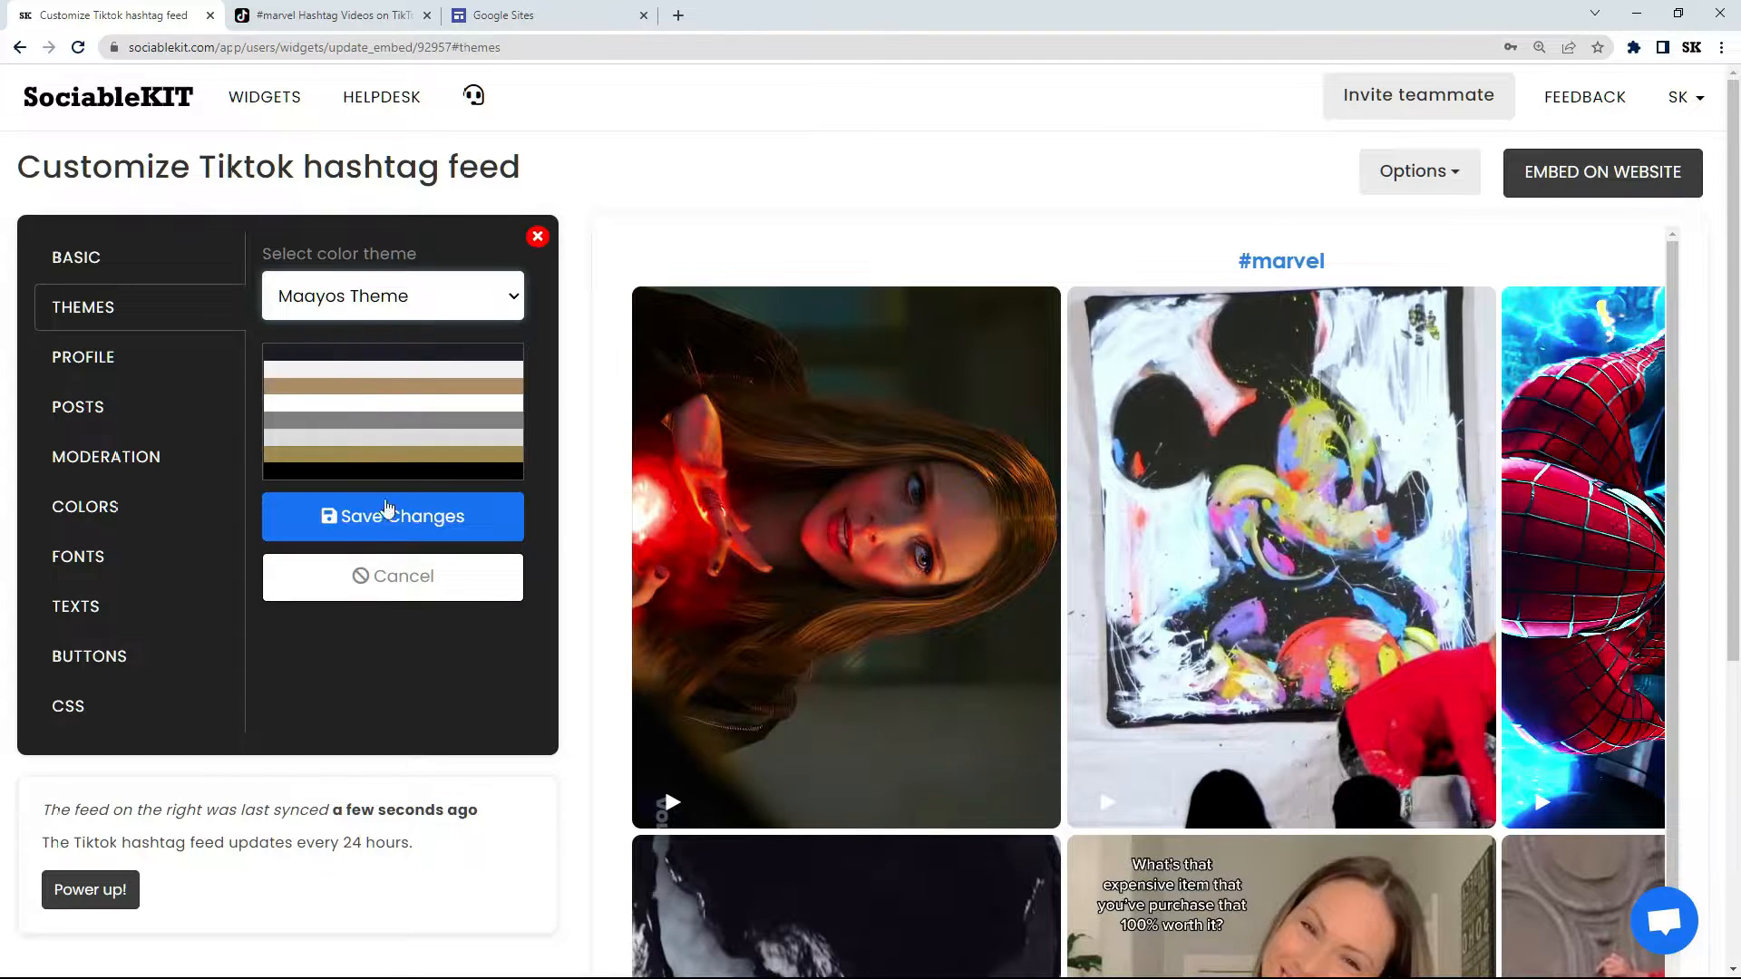
pyautogui.click(372, 531)
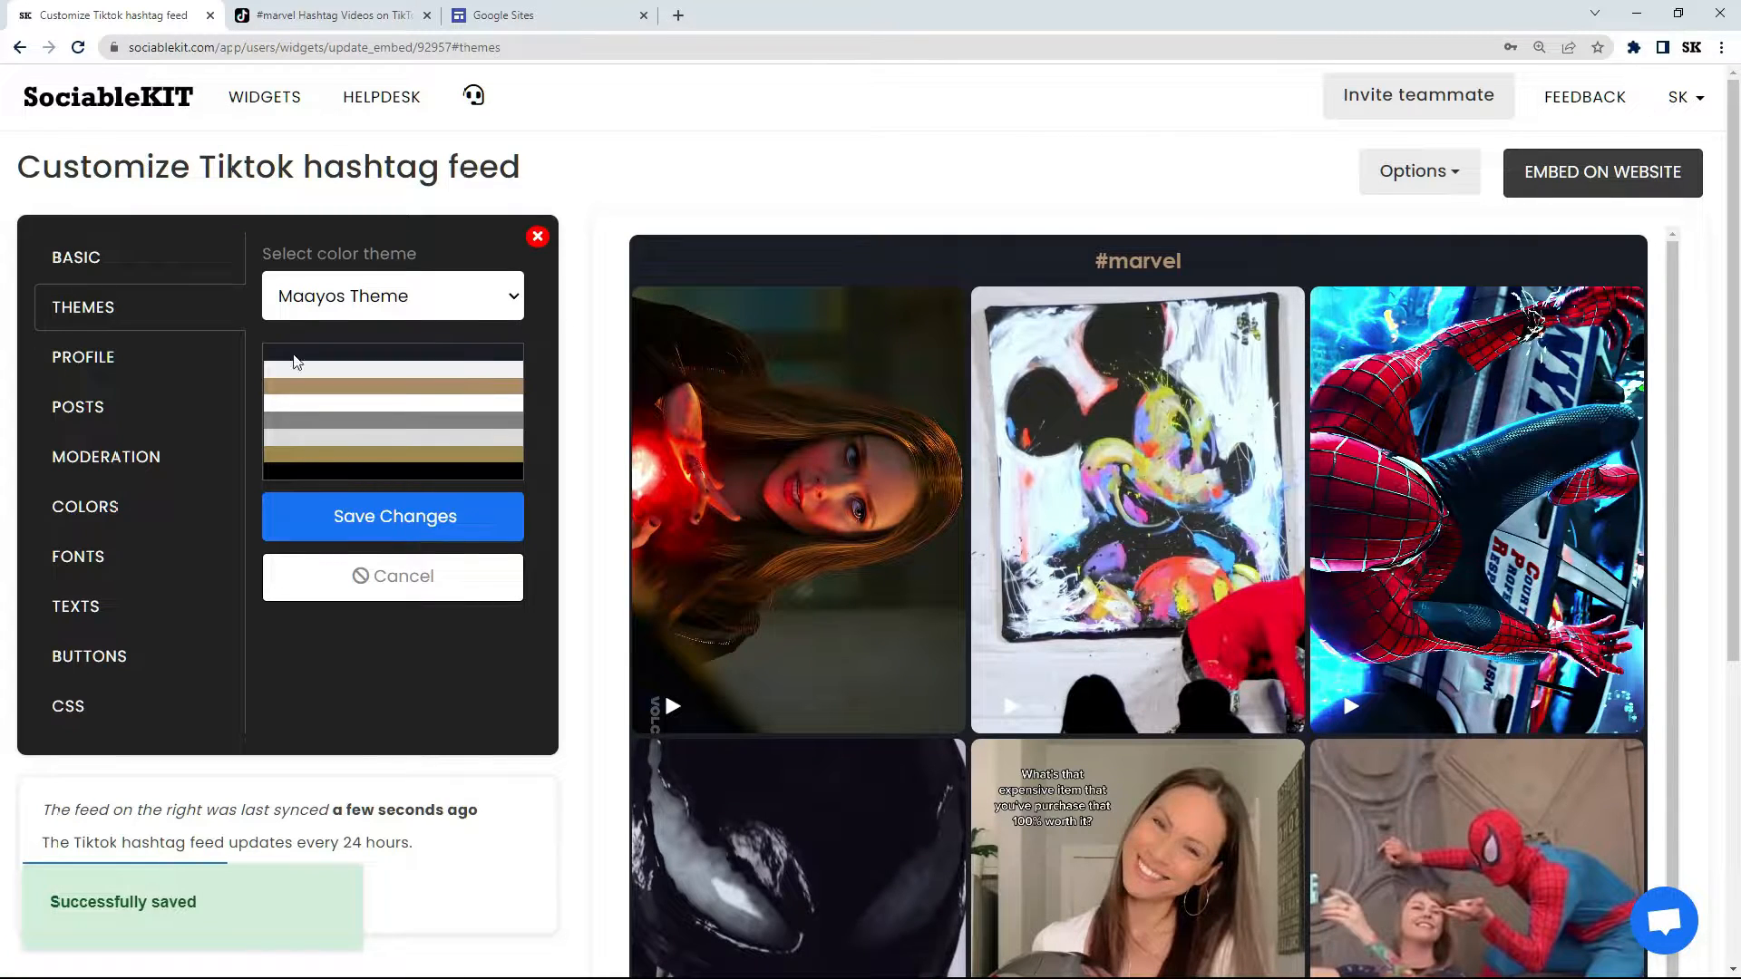
# Switch the feed's color theme back to Maaliwalas Theme and save the change
pyautogui.click(344, 296)
pyautogui.click(391, 361)
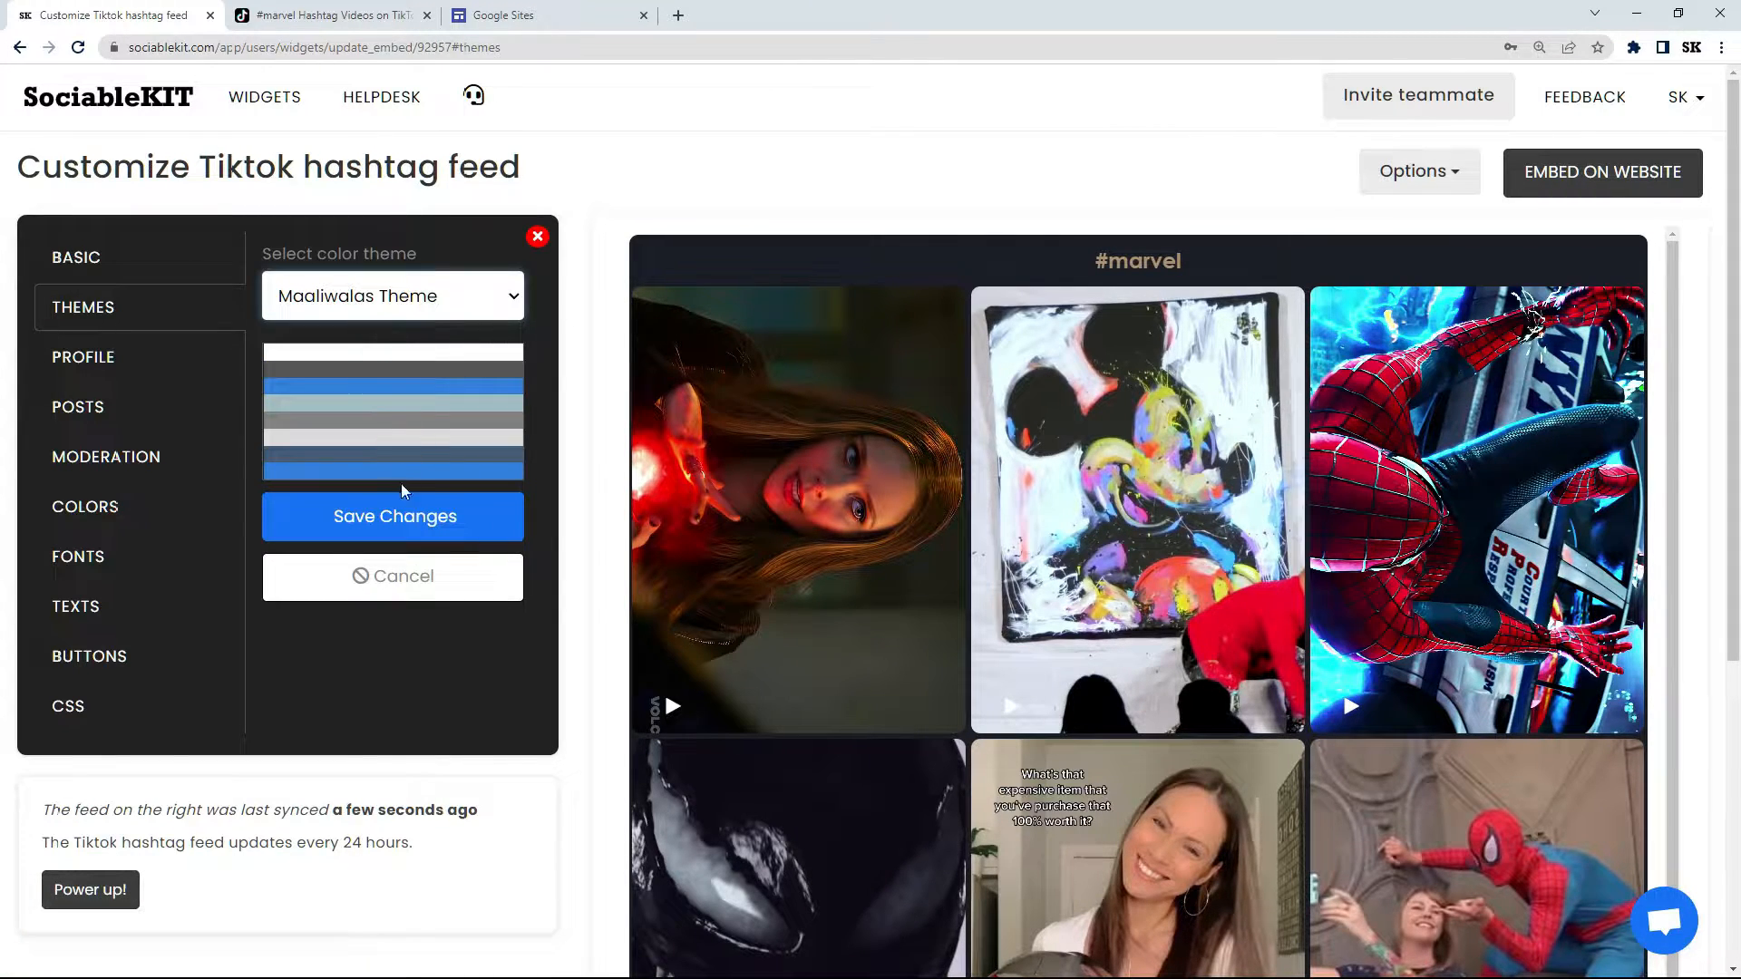
pyautogui.click(392, 516)
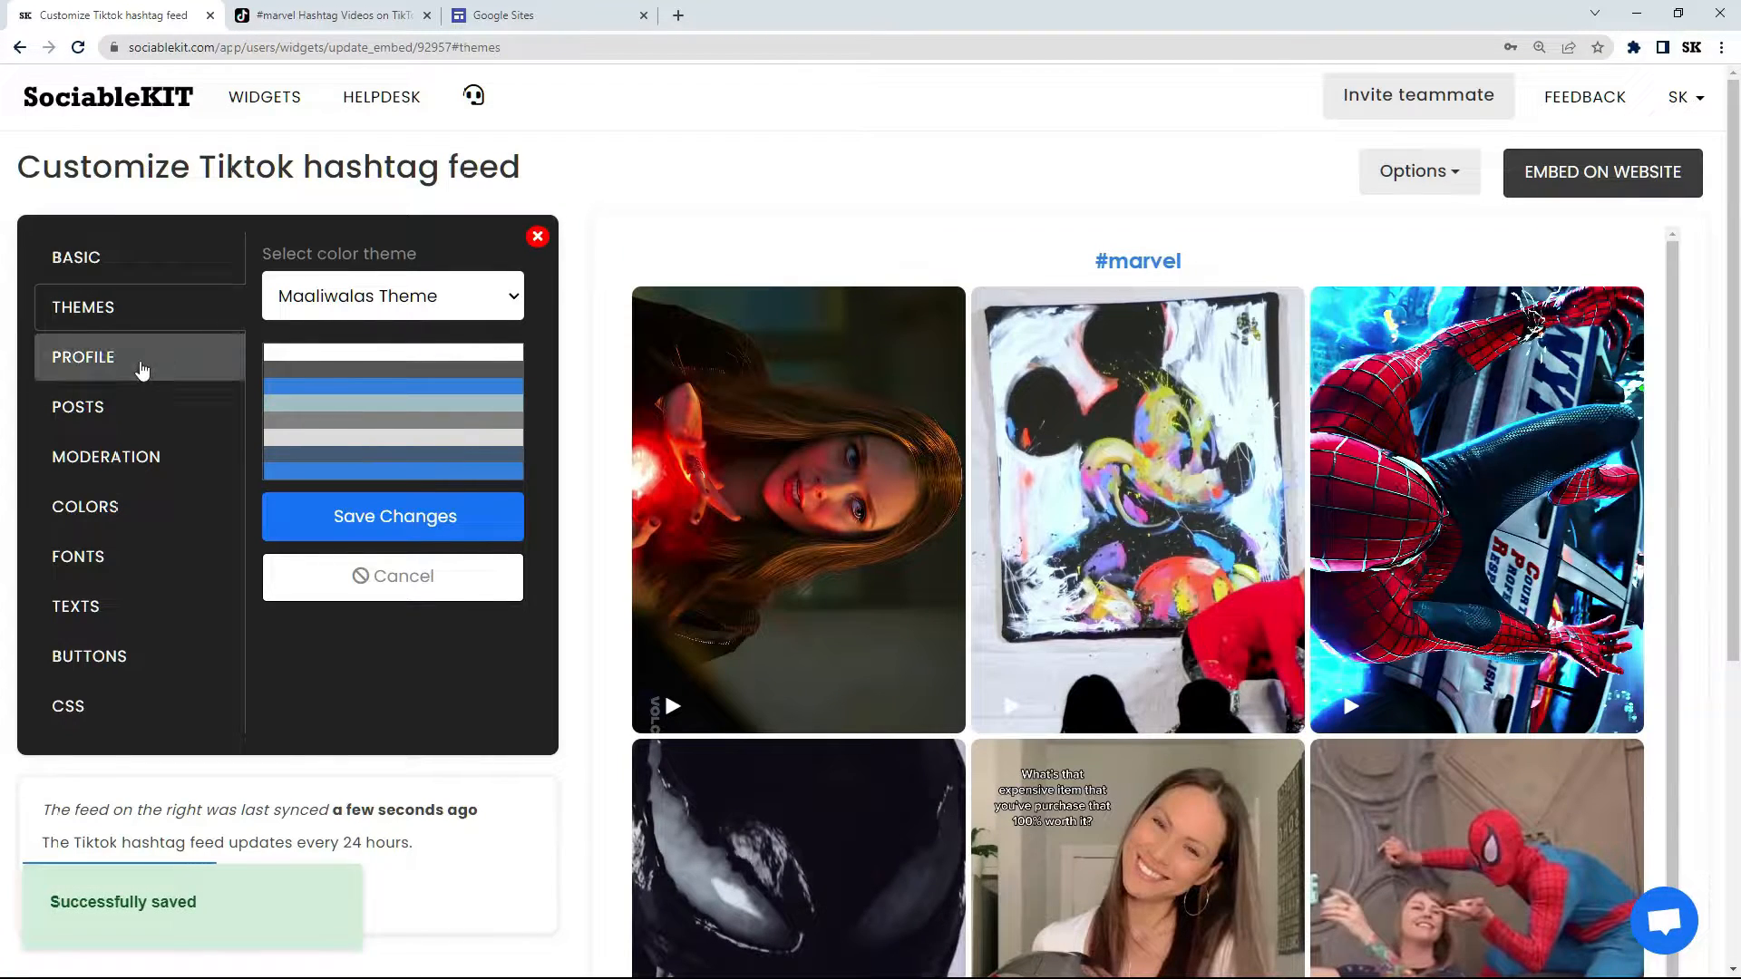
# Change the layout of the feed's posts to Carousel and save the change
pyautogui.click(138, 364)
pyautogui.click(153, 405)
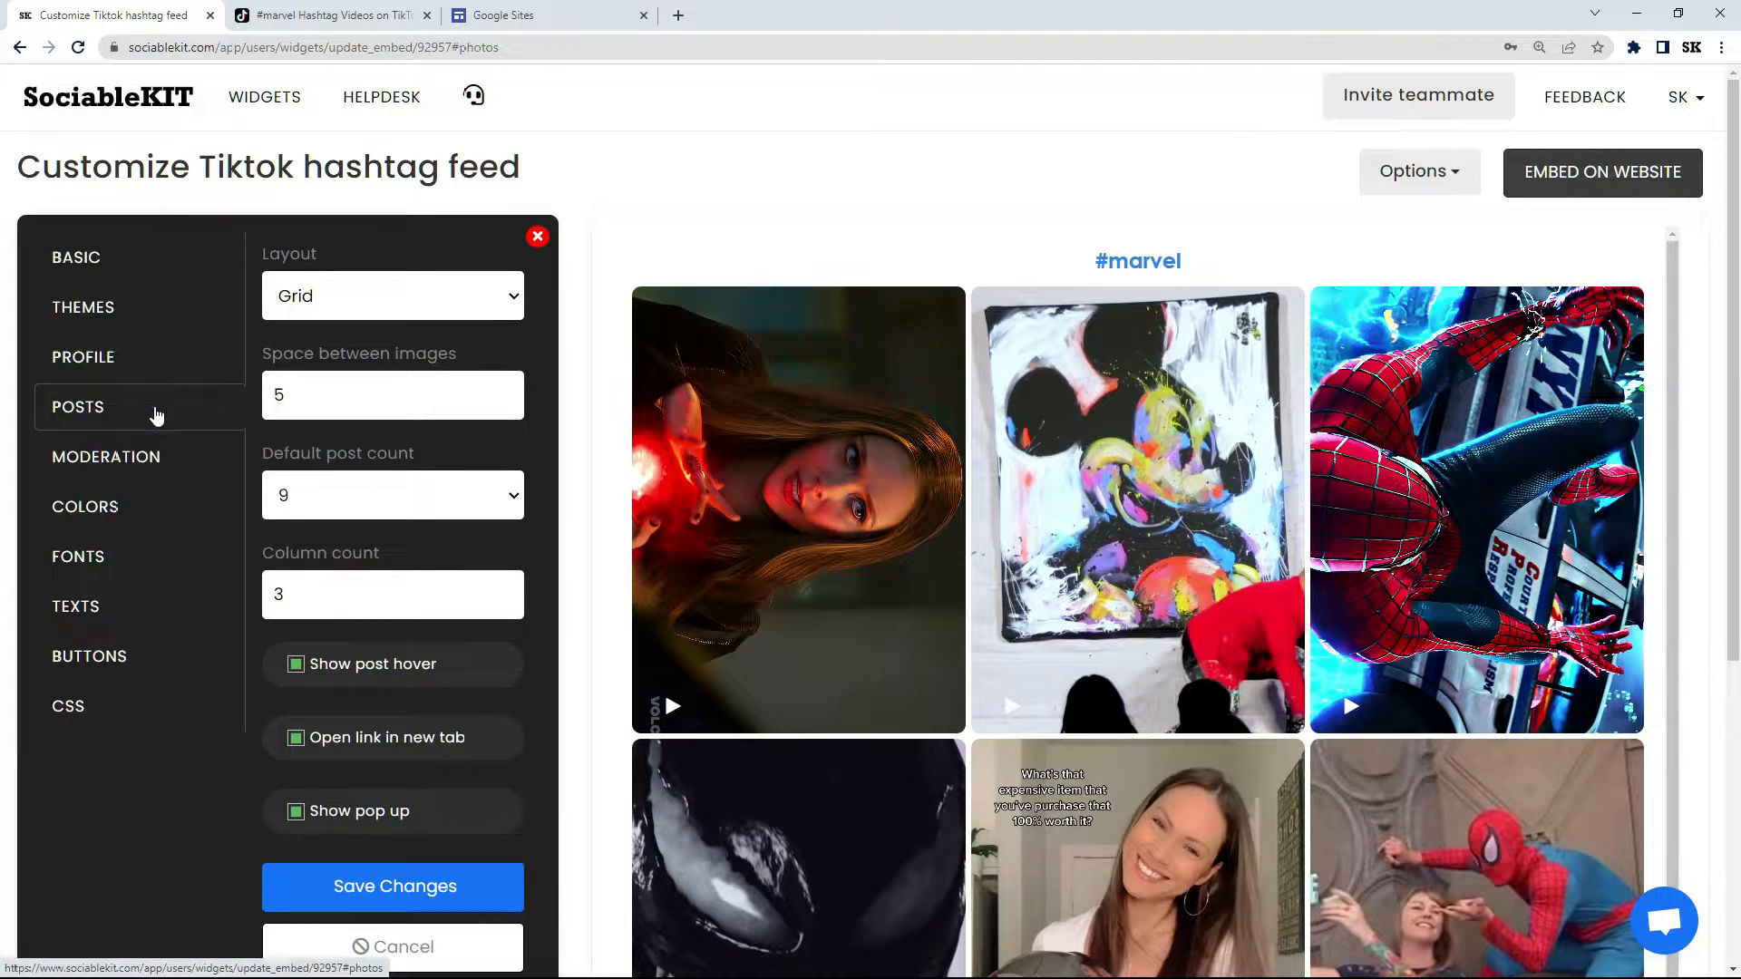
pyautogui.click(402, 301)
pyautogui.click(390, 357)
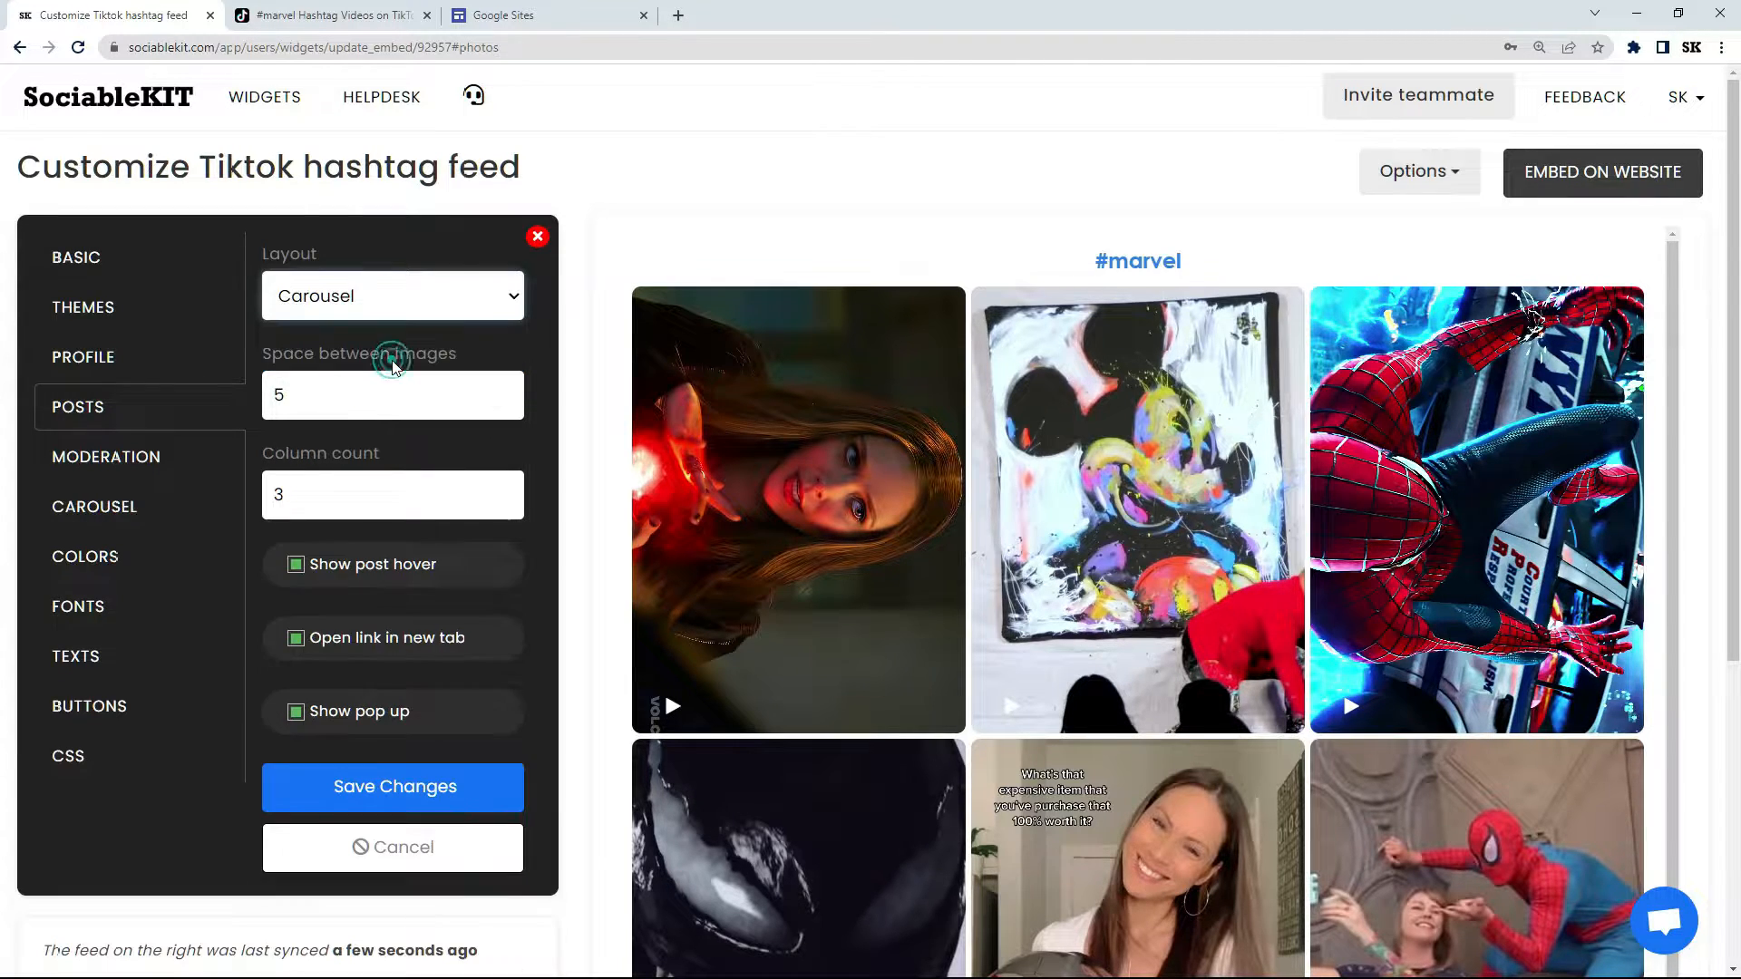
pyautogui.click(388, 787)
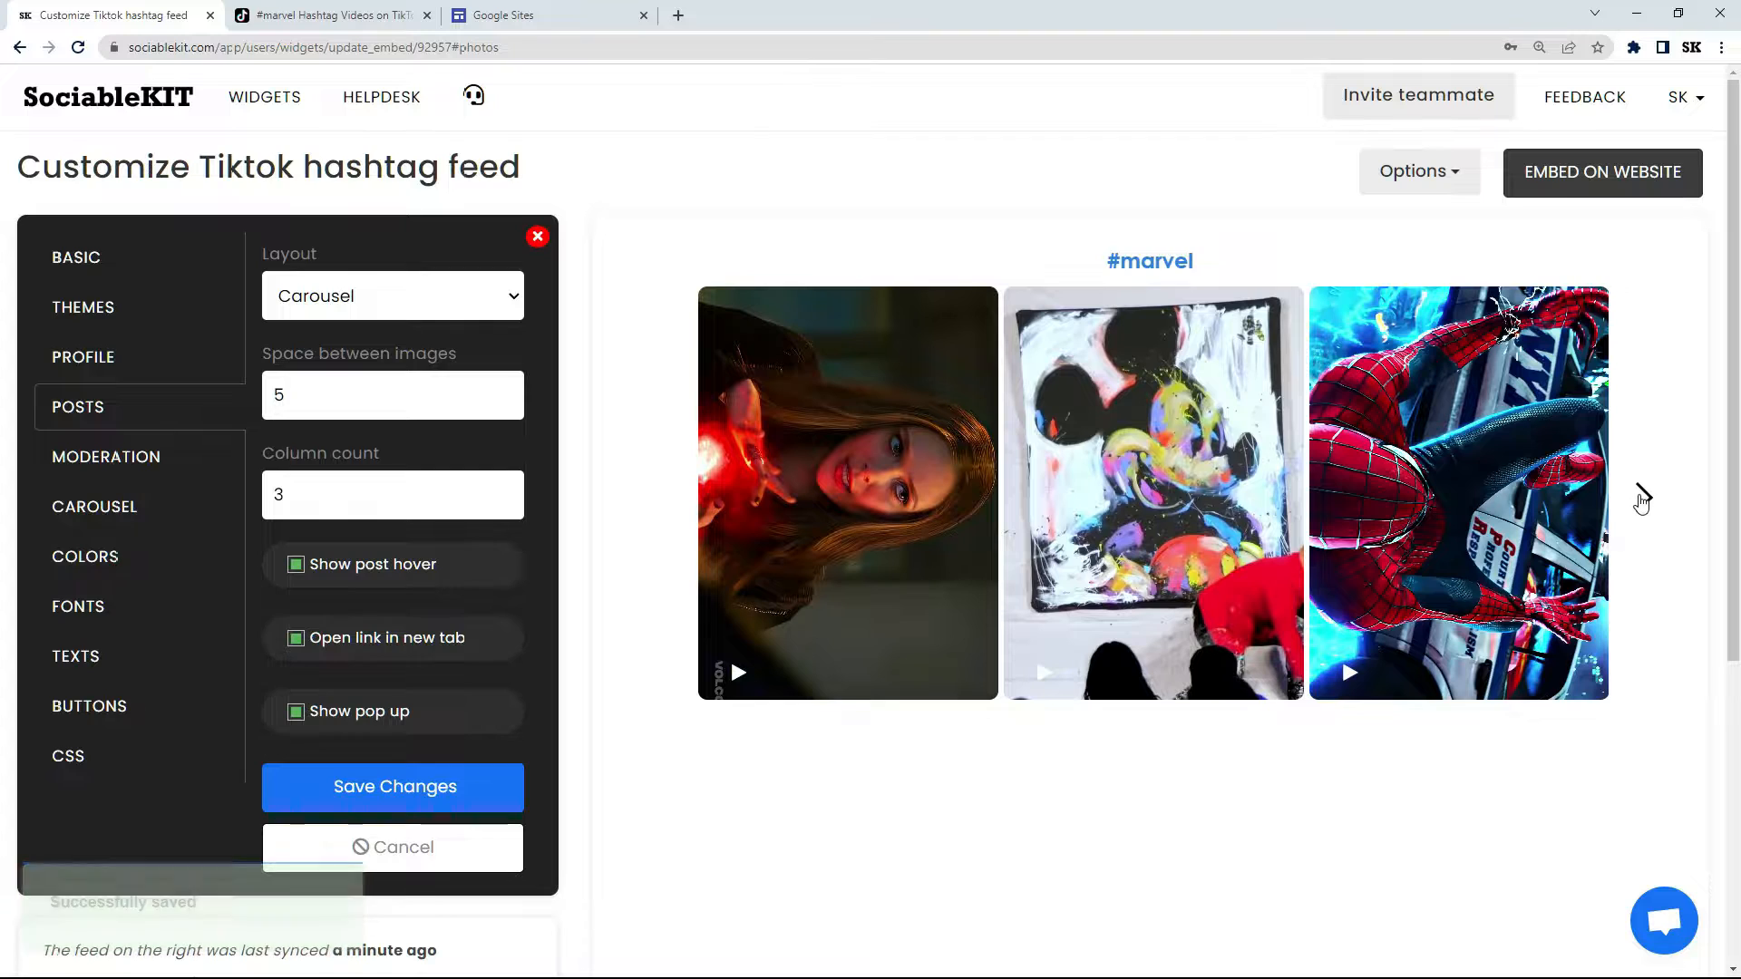
# Page forward through the carousel preview's posts and return to the first ones
pyautogui.click(1643, 497)
pyautogui.click(1643, 497)
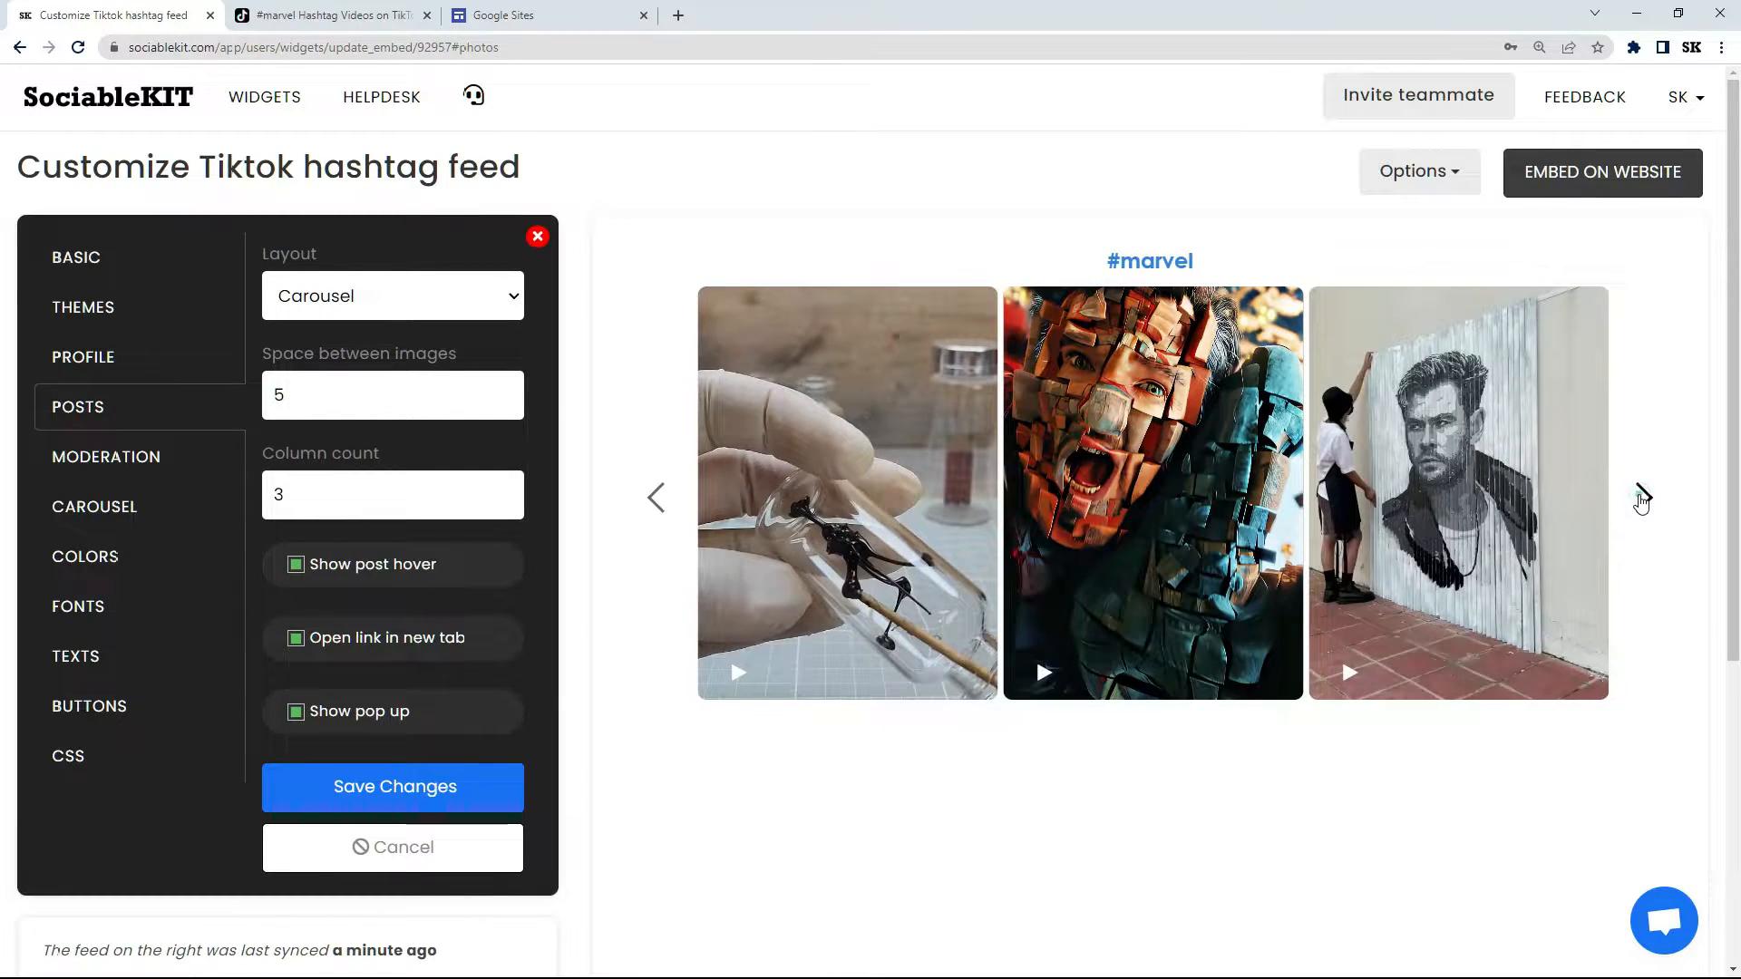
pyautogui.click(1643, 497)
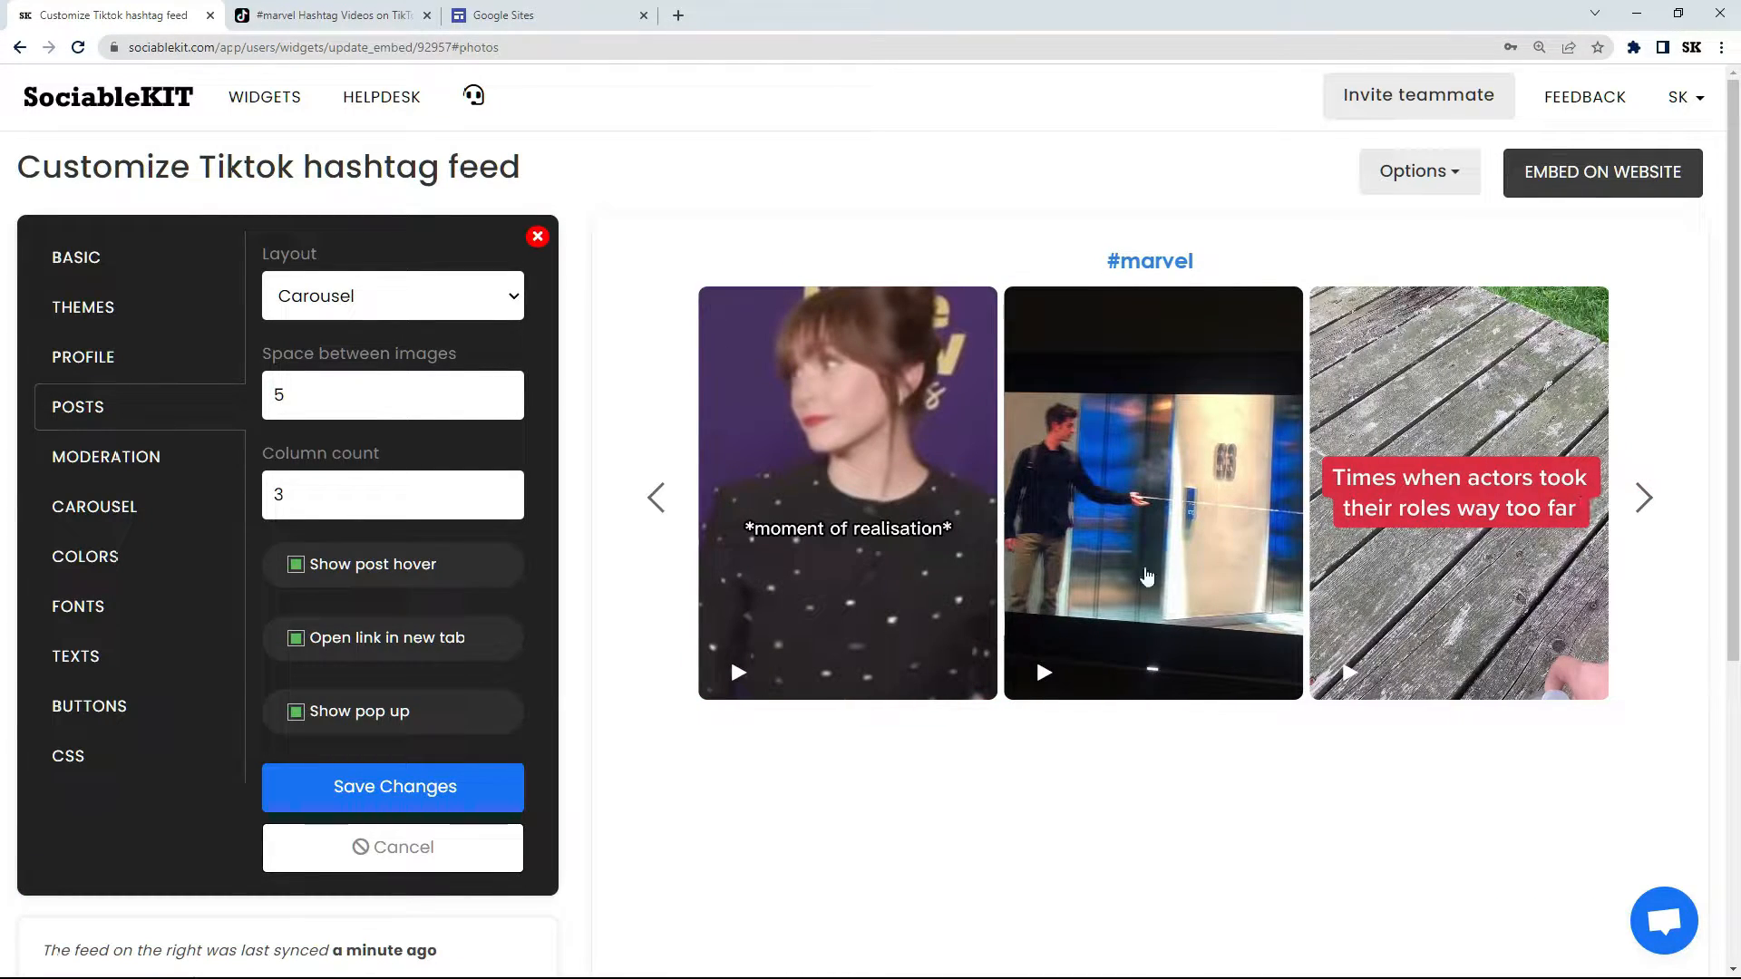
pyautogui.click(656, 497)
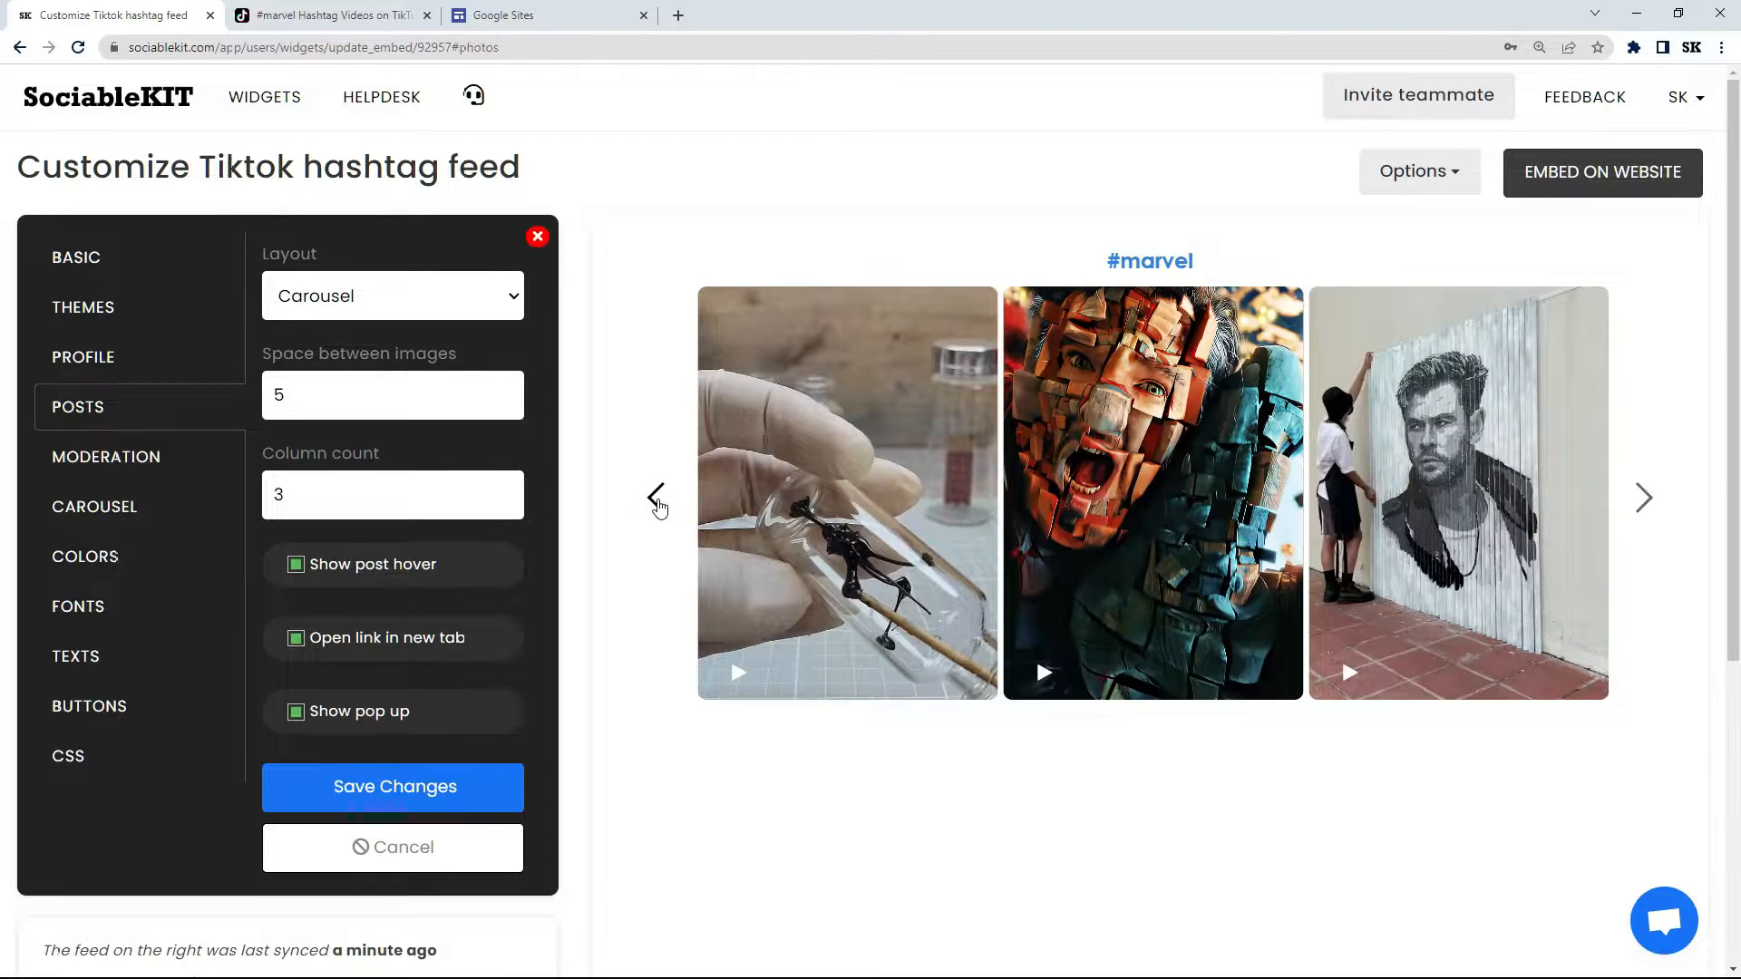
pyautogui.click(656, 497)
pyautogui.click(656, 497)
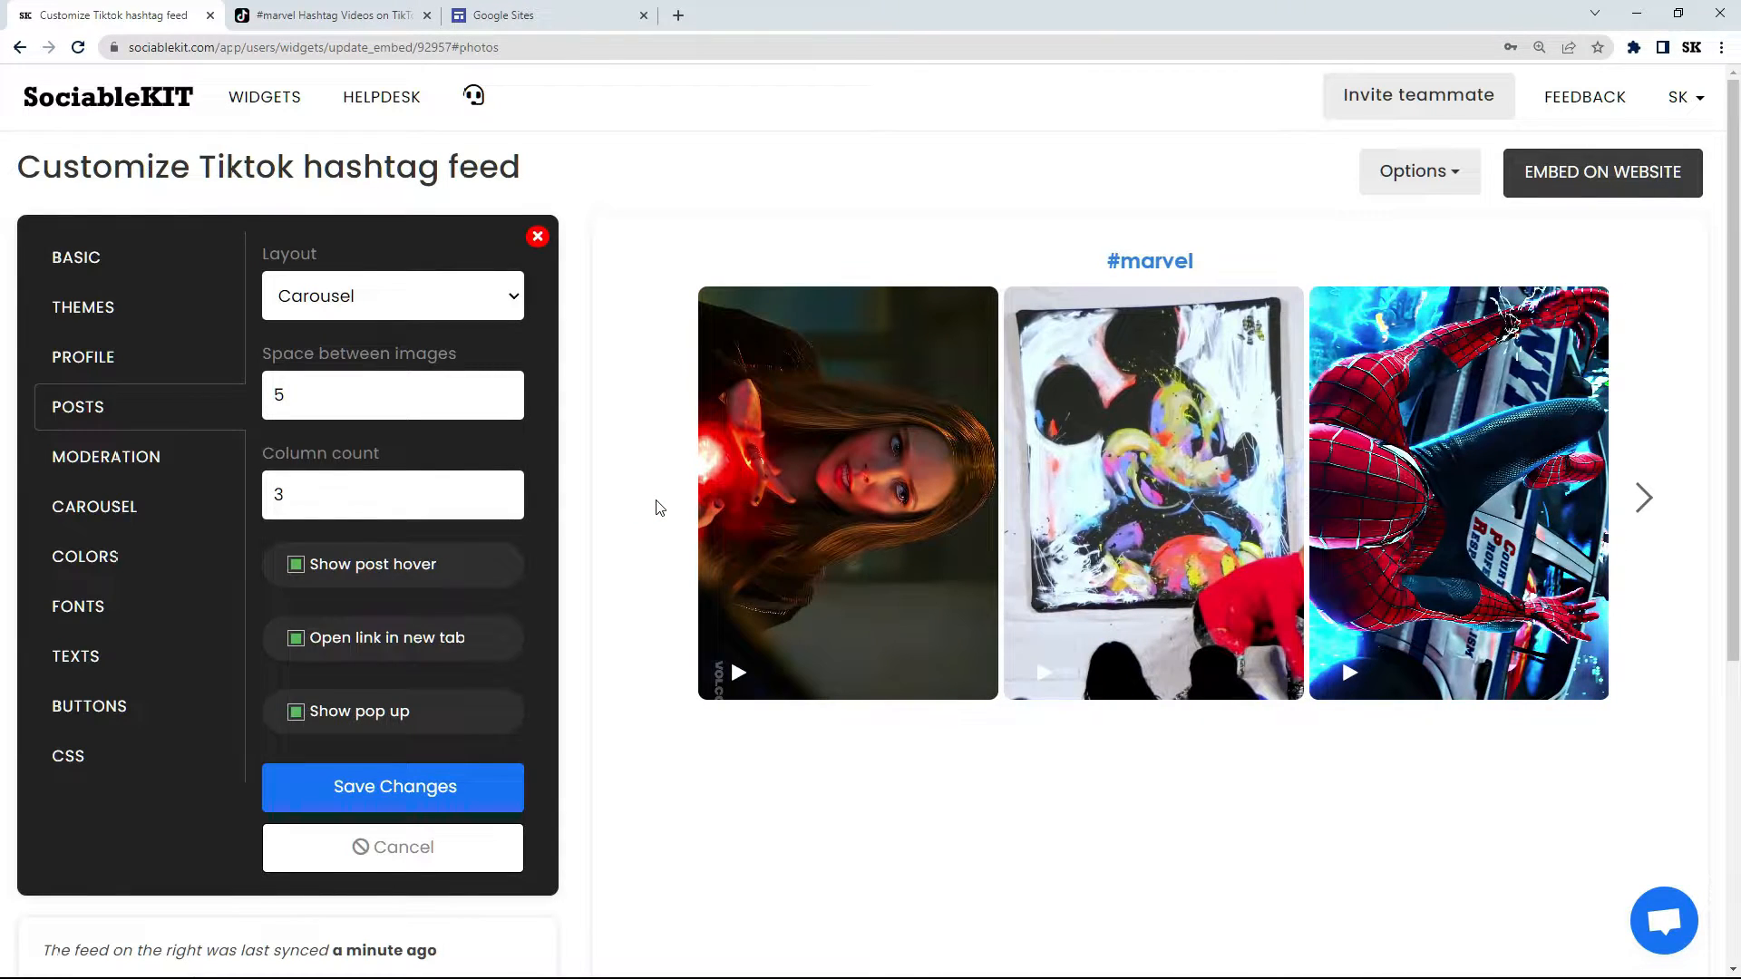
# Set the layout of the feed's posts back to Grid and save the change
pyautogui.click(381, 302)
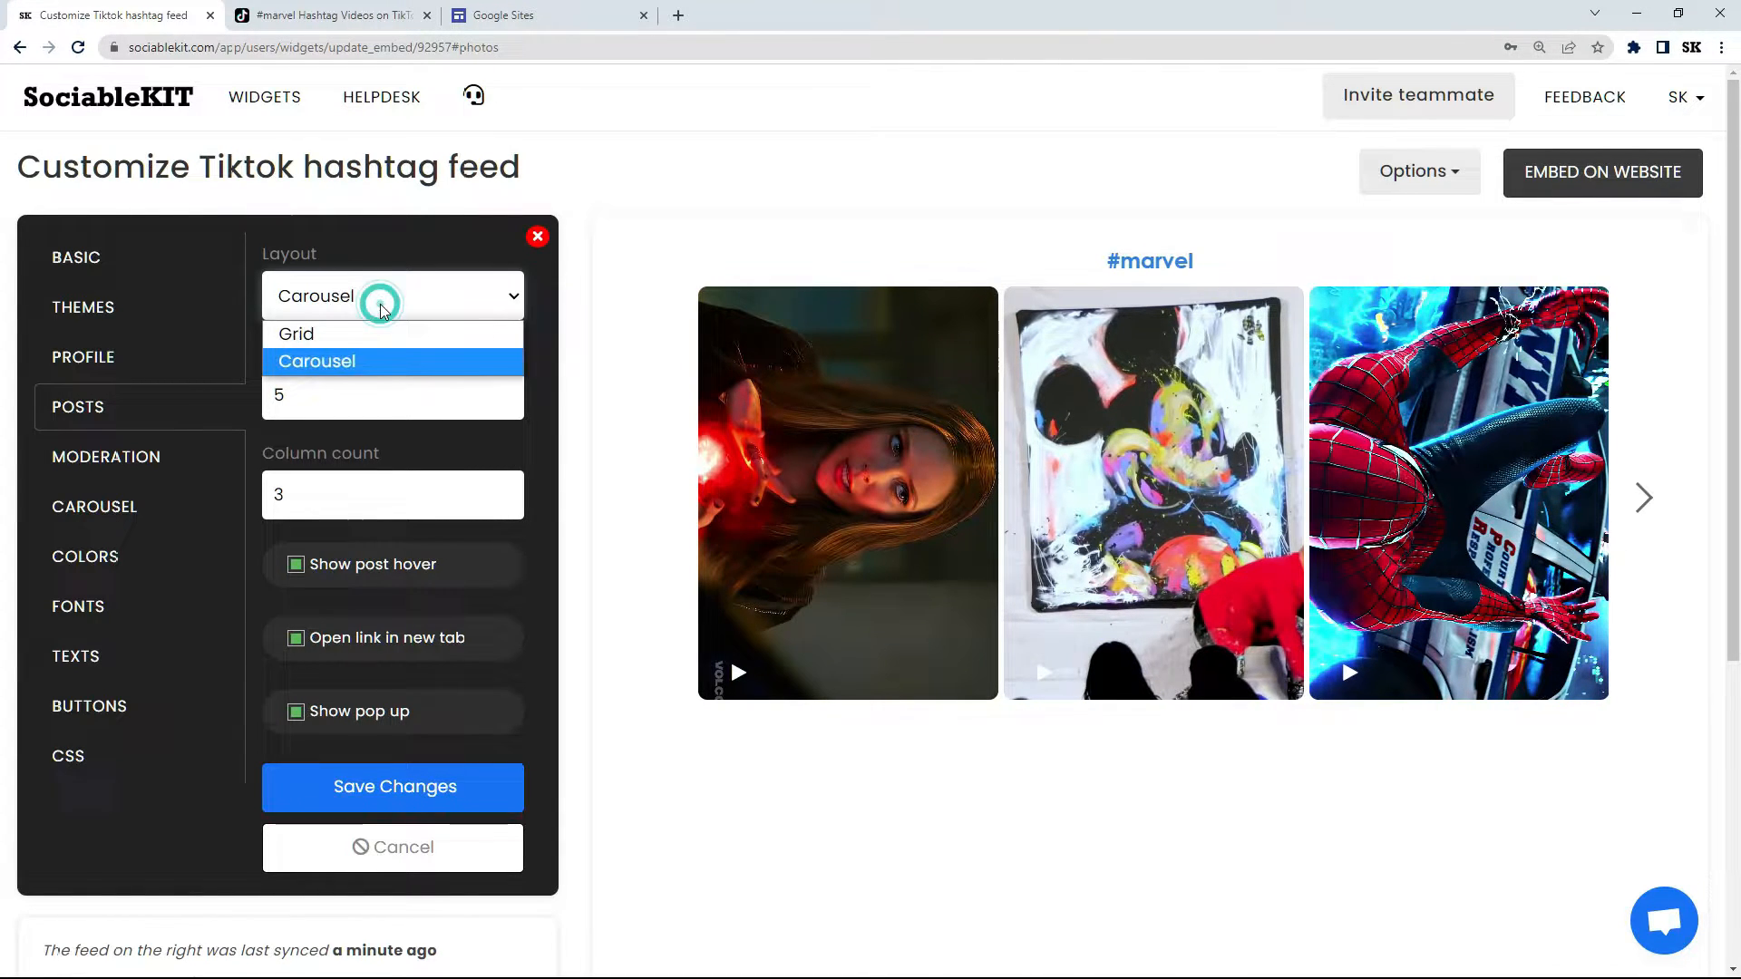
pyautogui.click(343, 332)
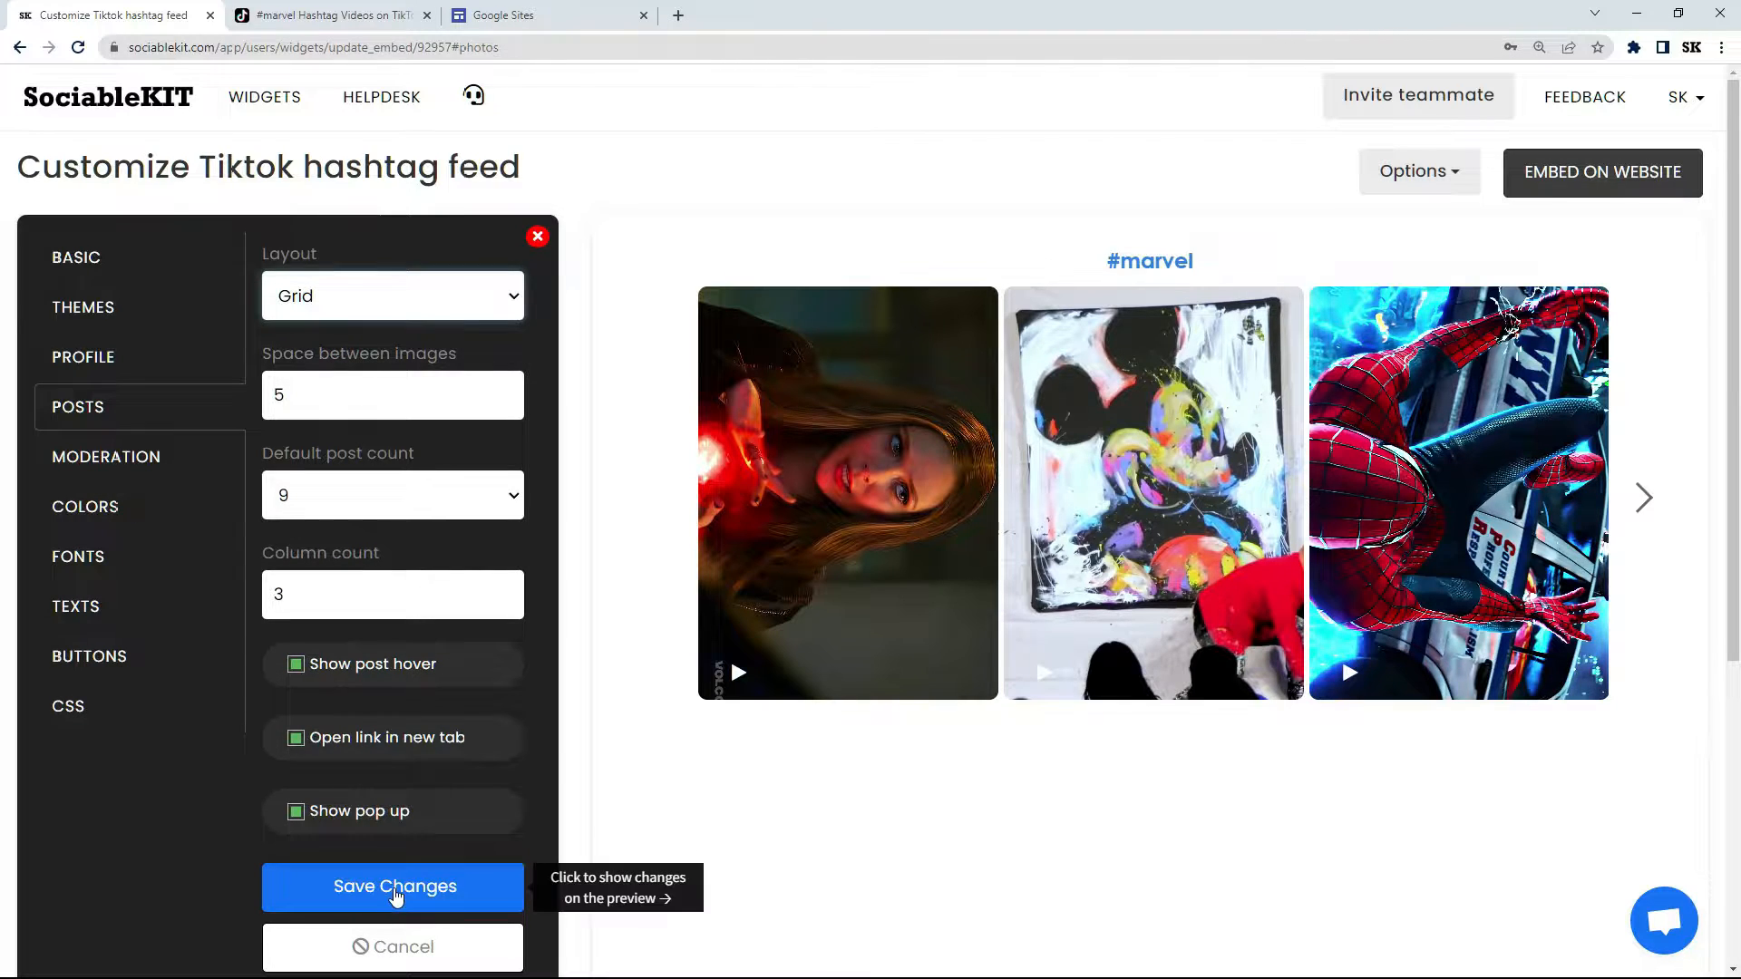
pyautogui.click(392, 887)
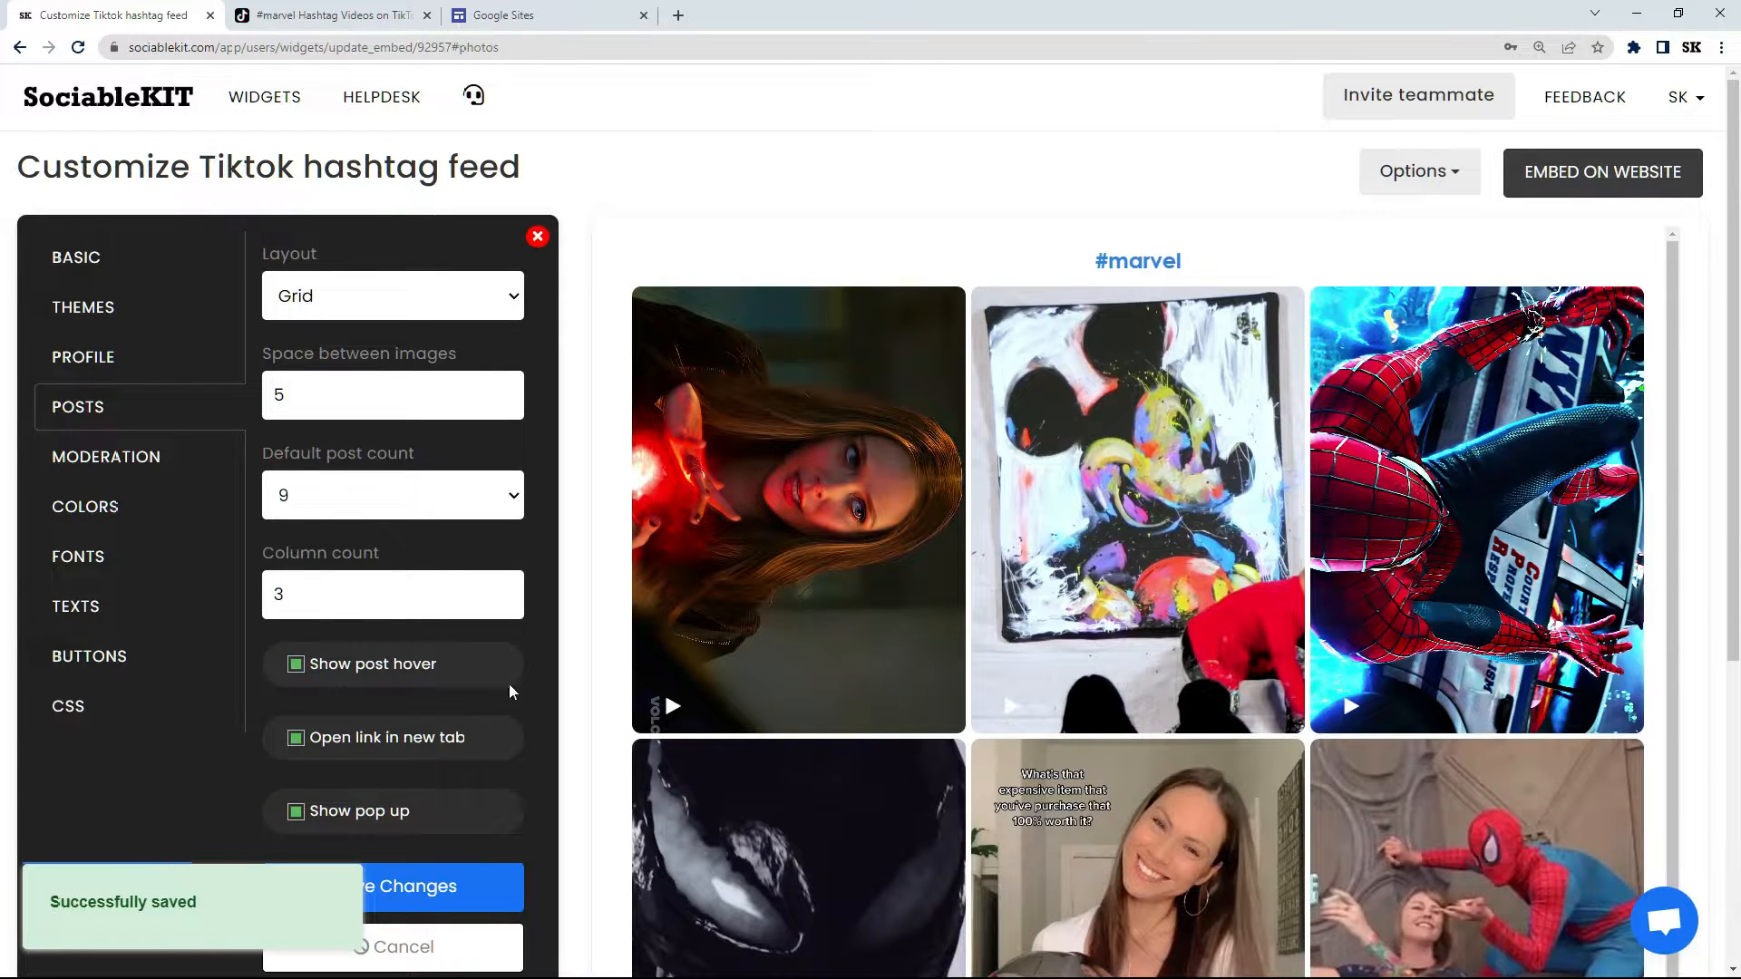
# Set the feed's background color to red, #fe0000, in the color settings
pyautogui.click(103, 456)
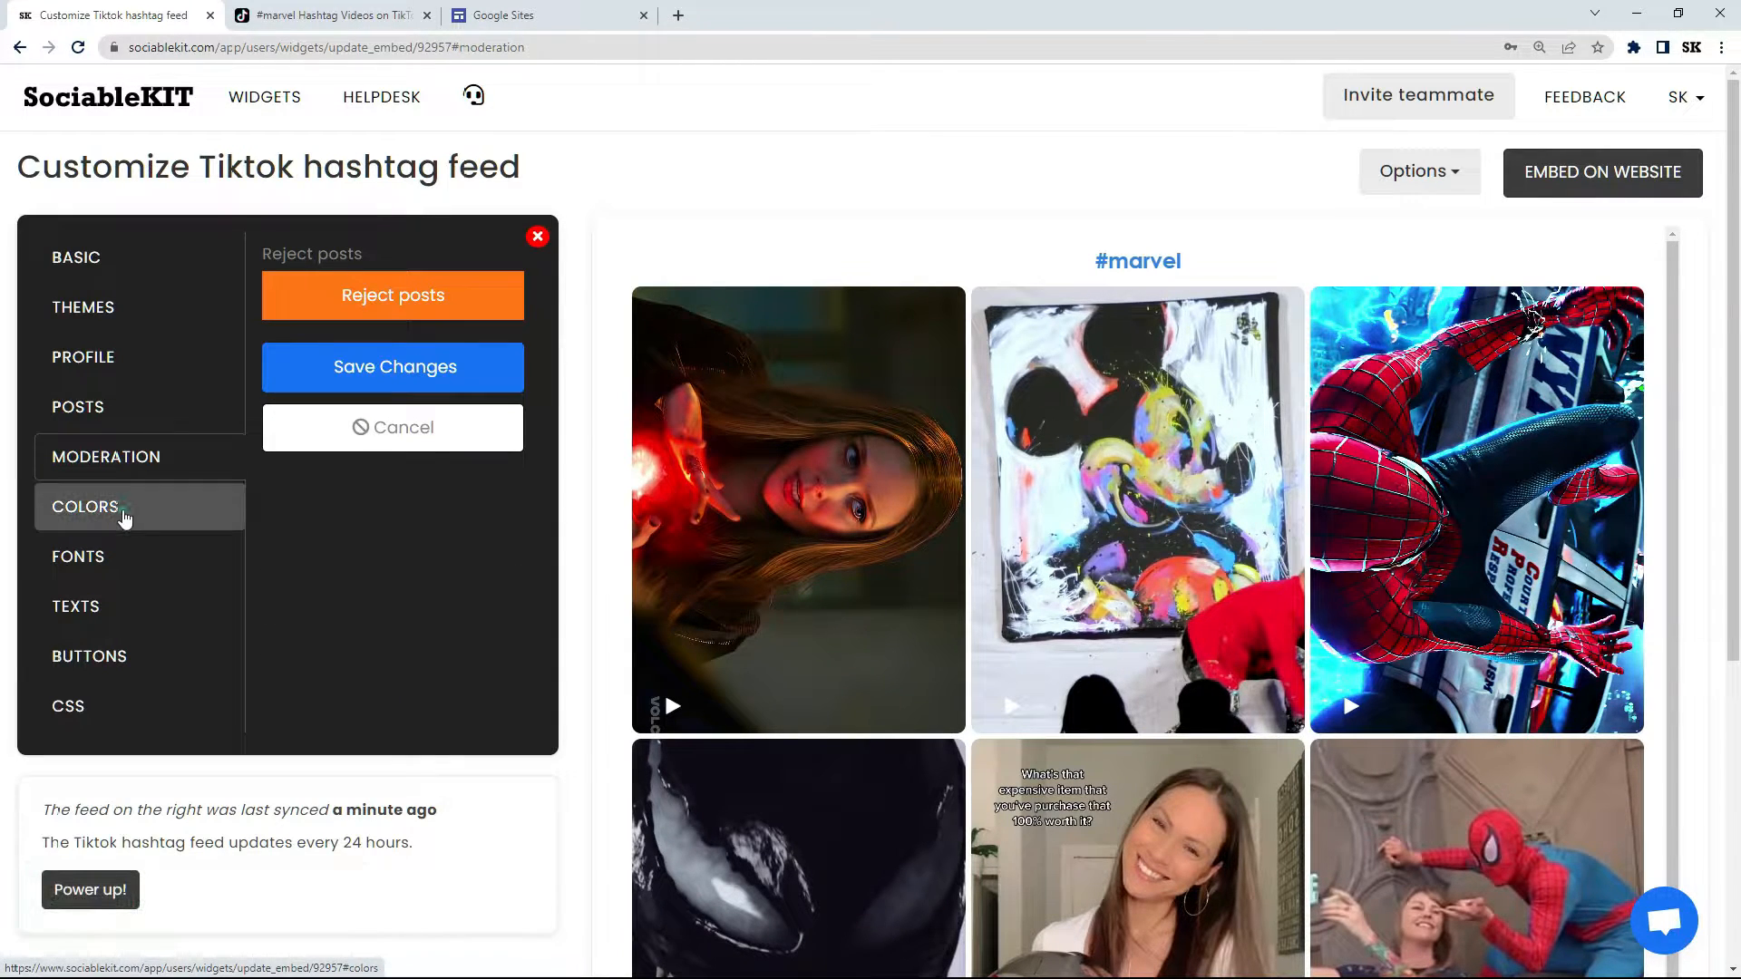
pyautogui.click(124, 515)
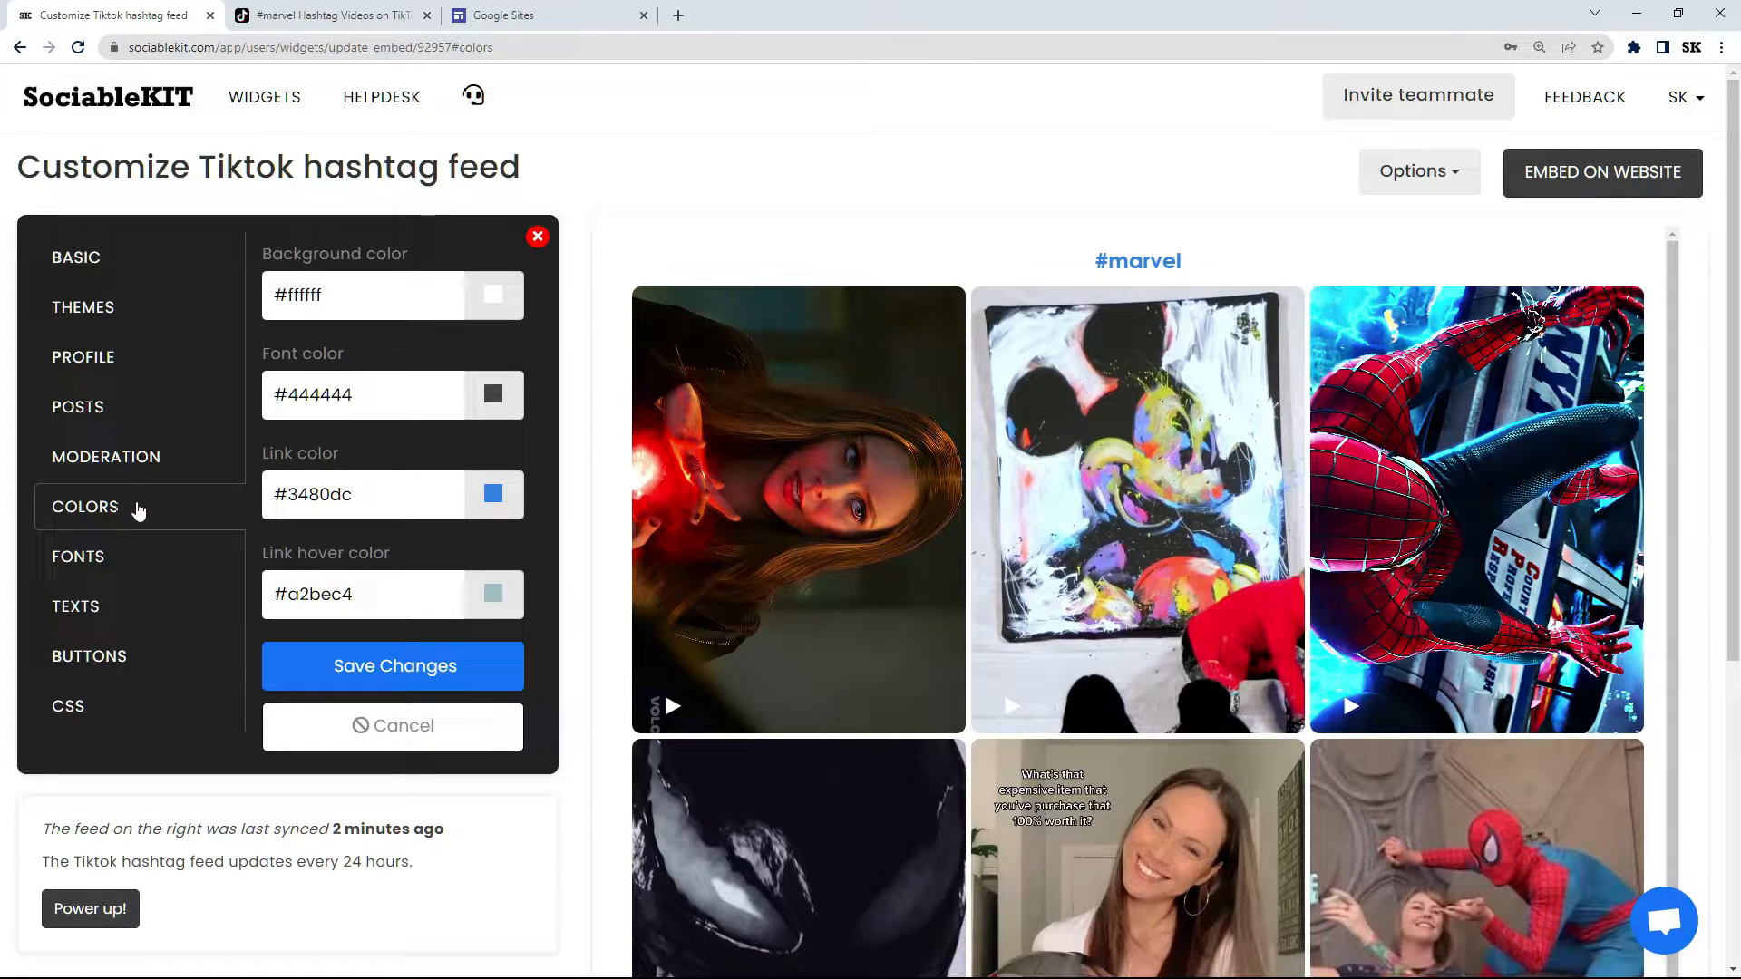
pyautogui.click(493, 304)
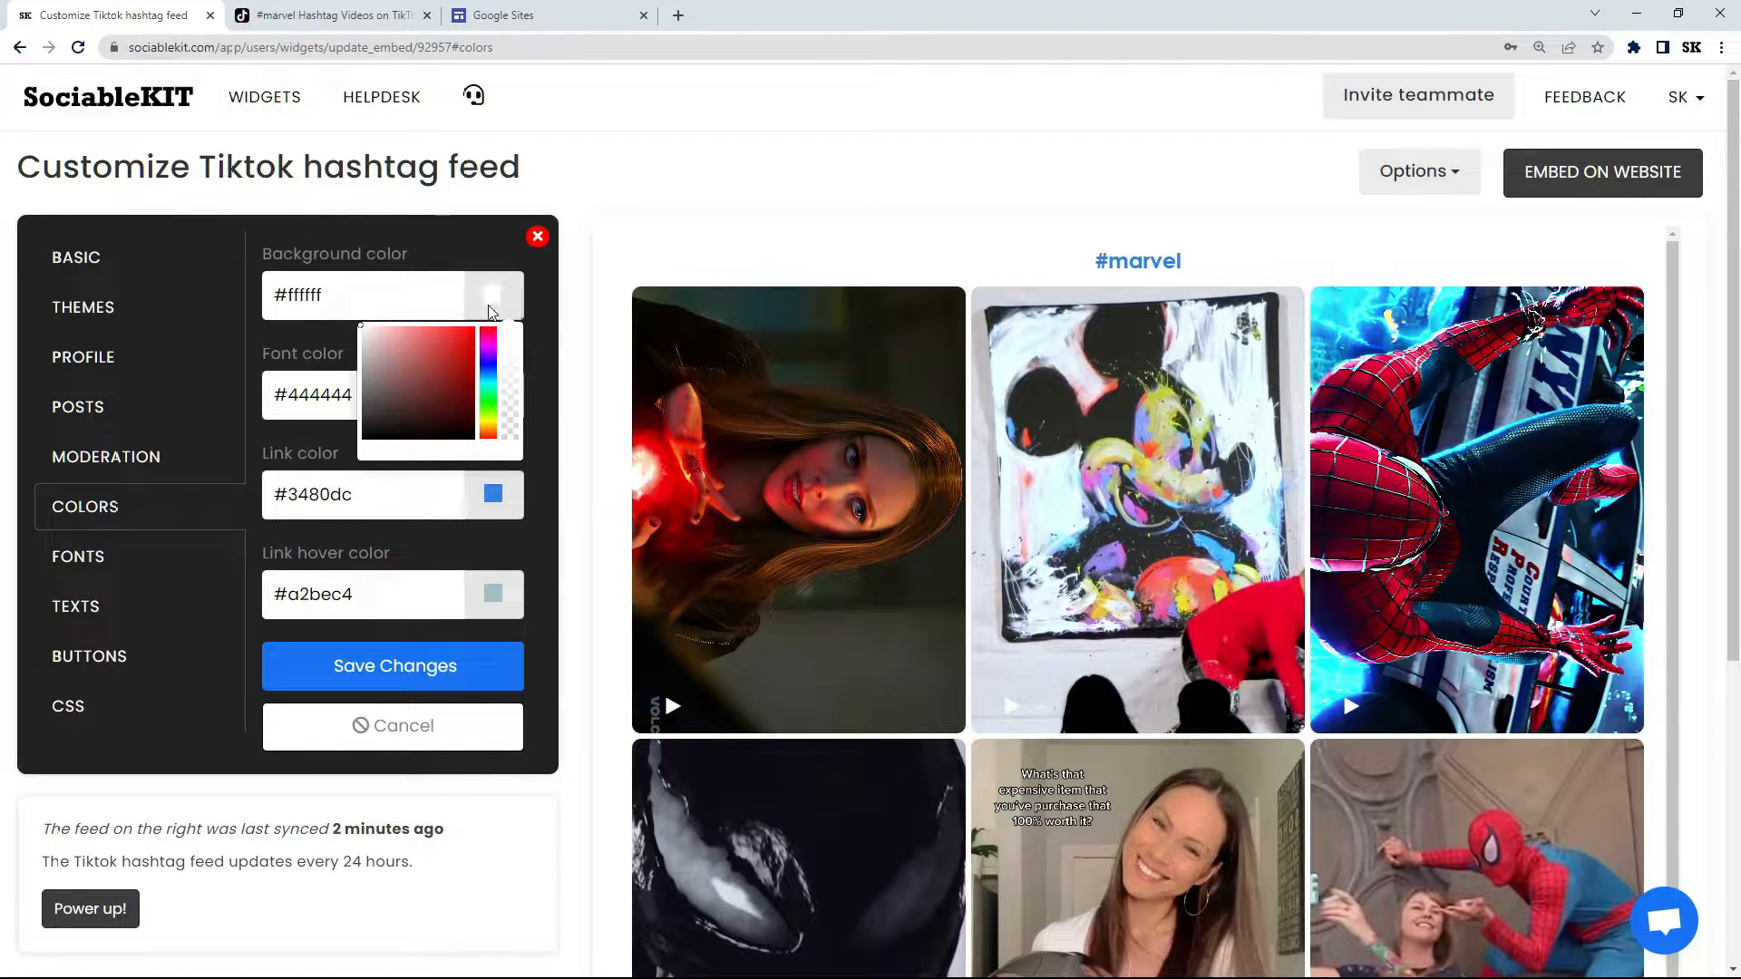
pyautogui.moveTo(445, 346); pyautogui.dragTo(478, 329)
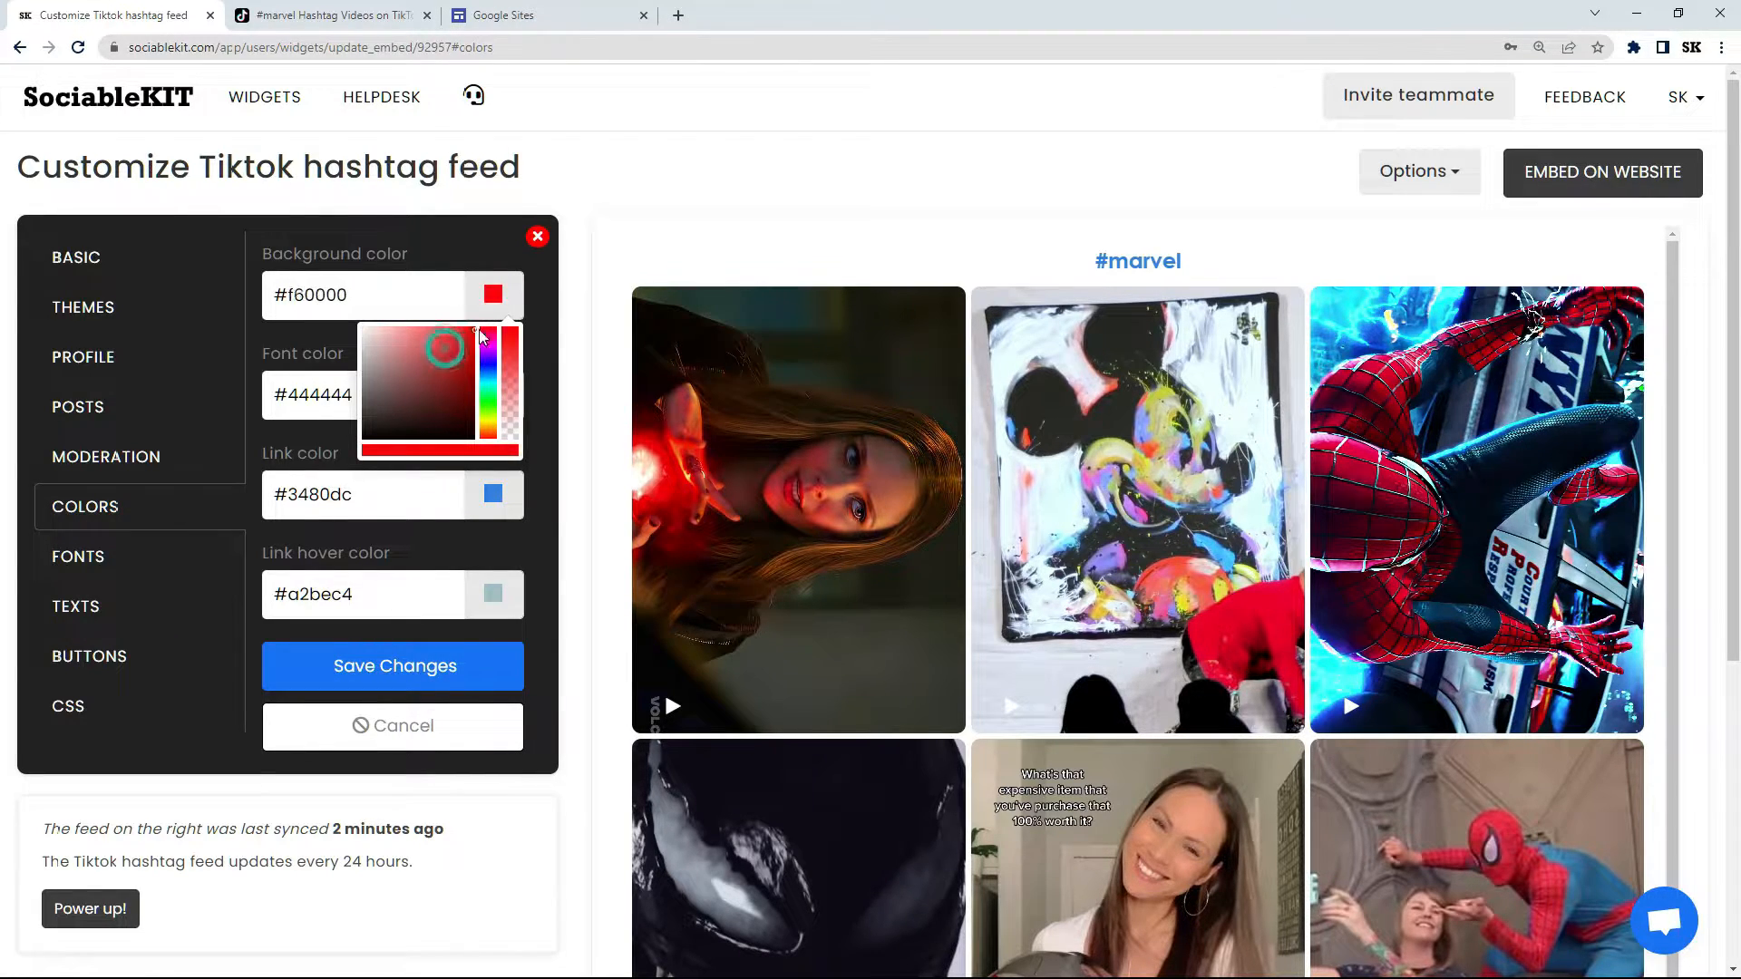
pyautogui.click(309, 345)
# Set the feed's link color to black, #000000, and save the color changes
pyautogui.click(494, 497)
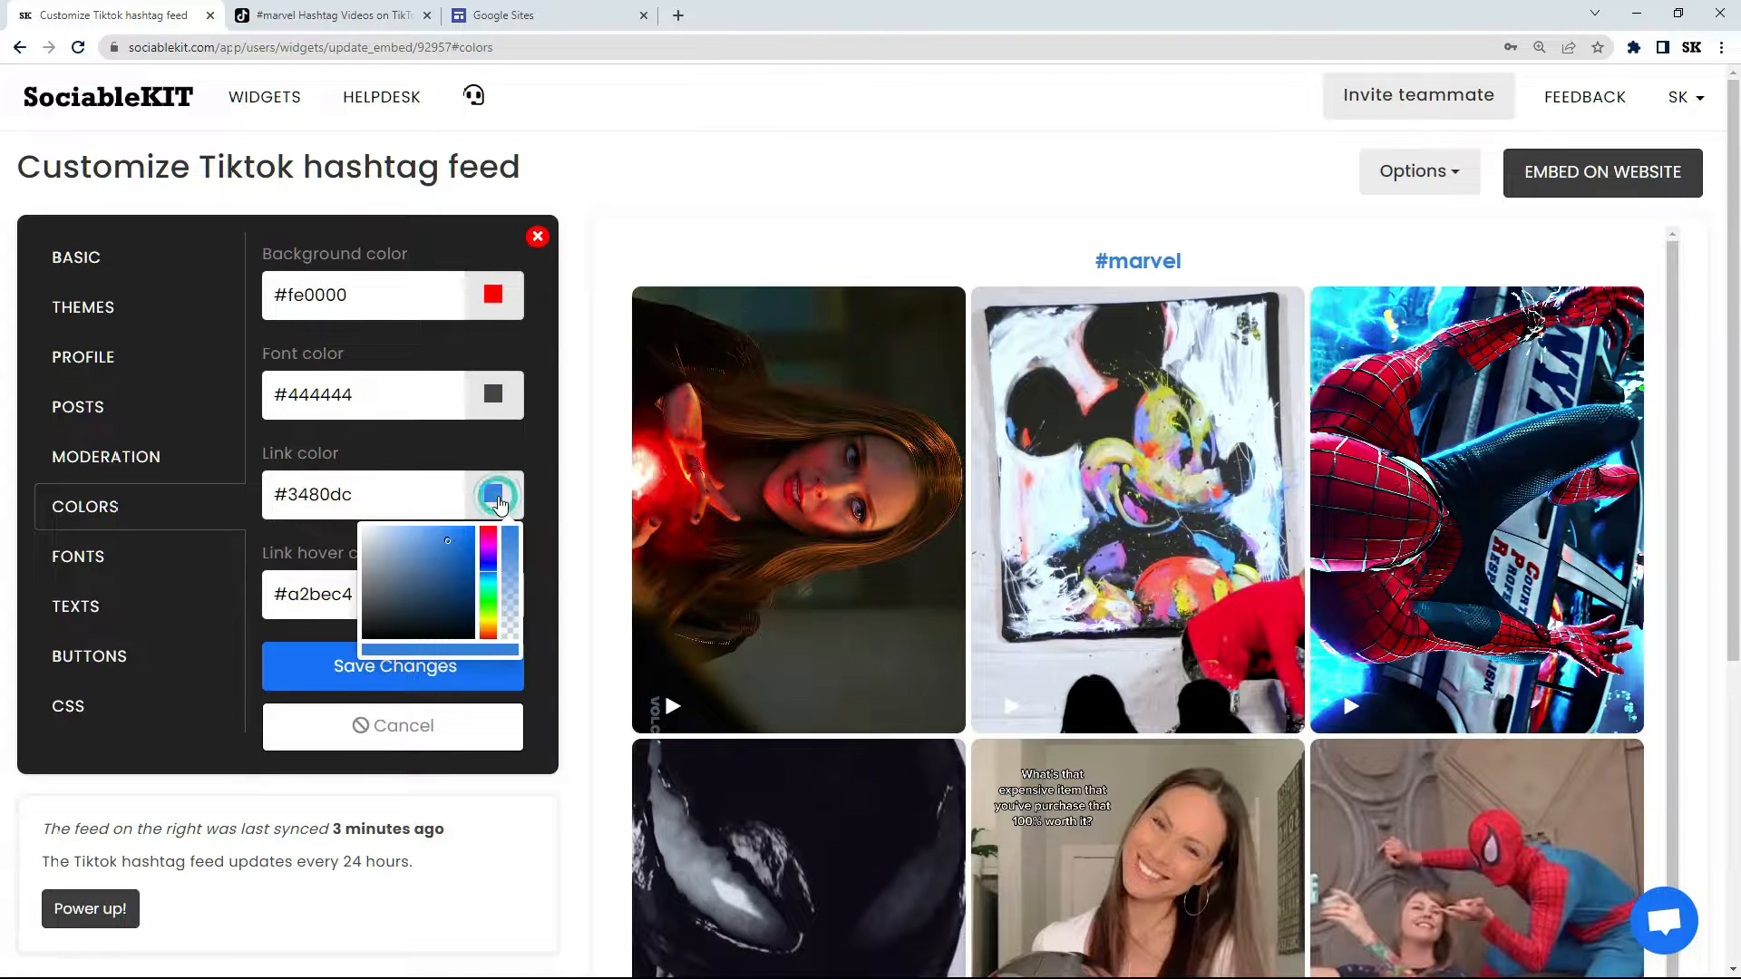
pyautogui.moveTo(456, 541); pyautogui.dragTo(544, 657)
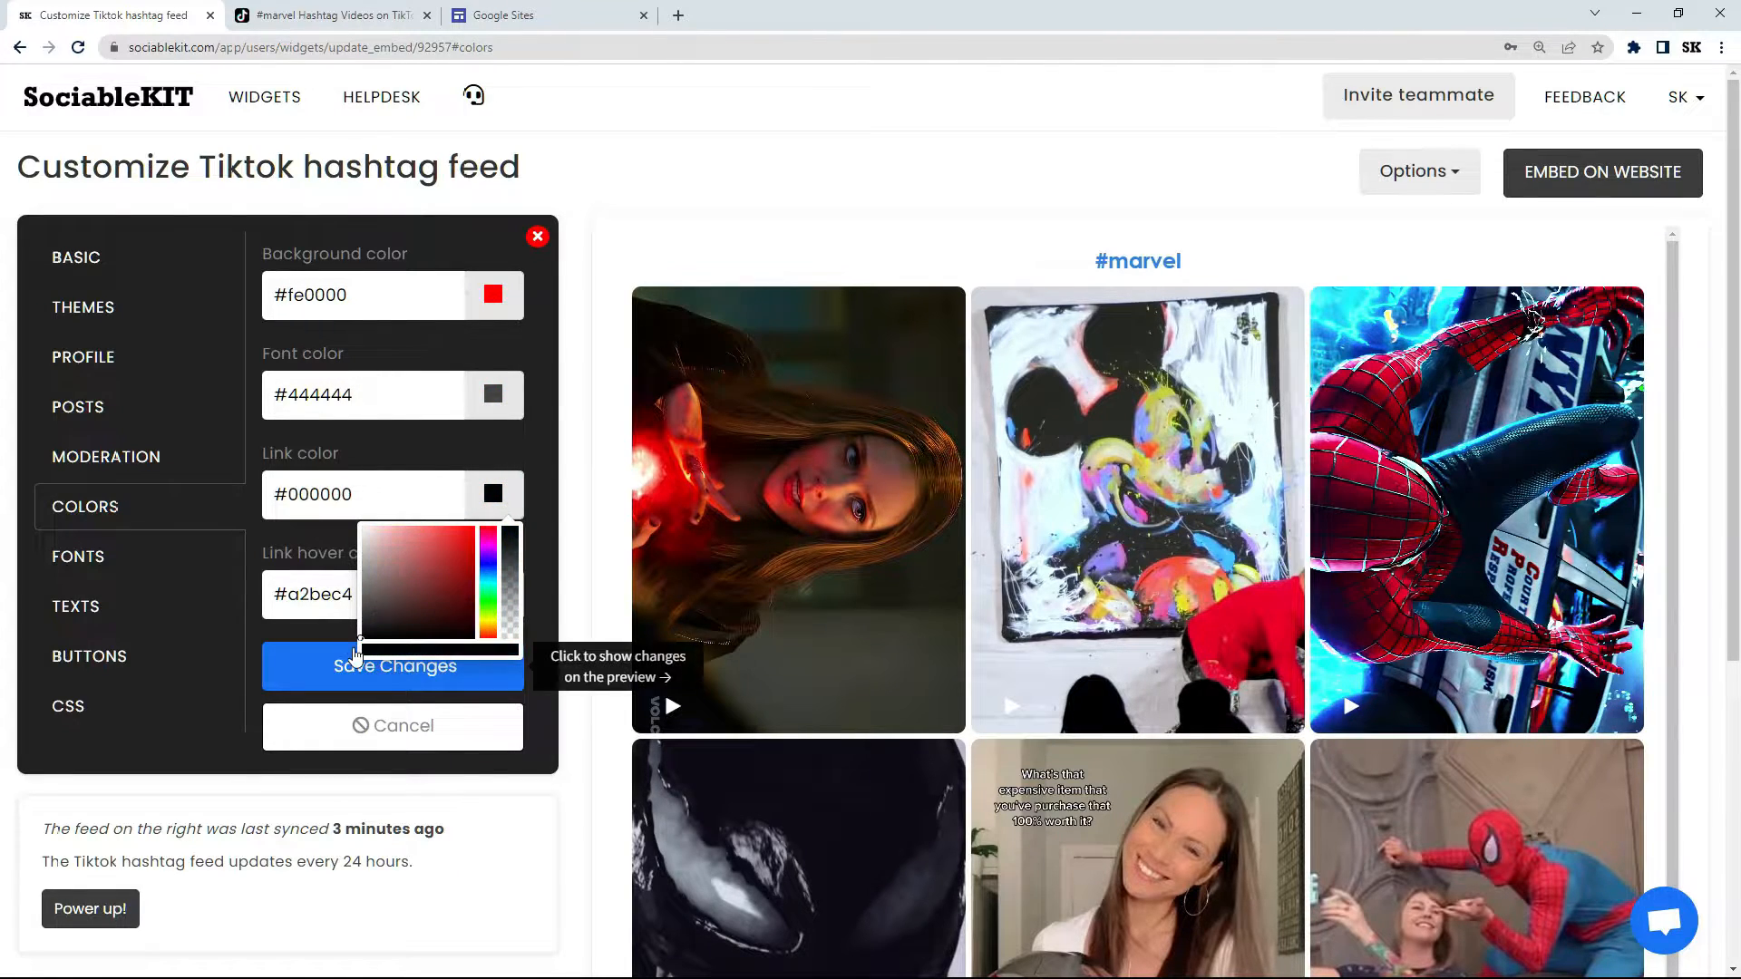
pyautogui.click(324, 544)
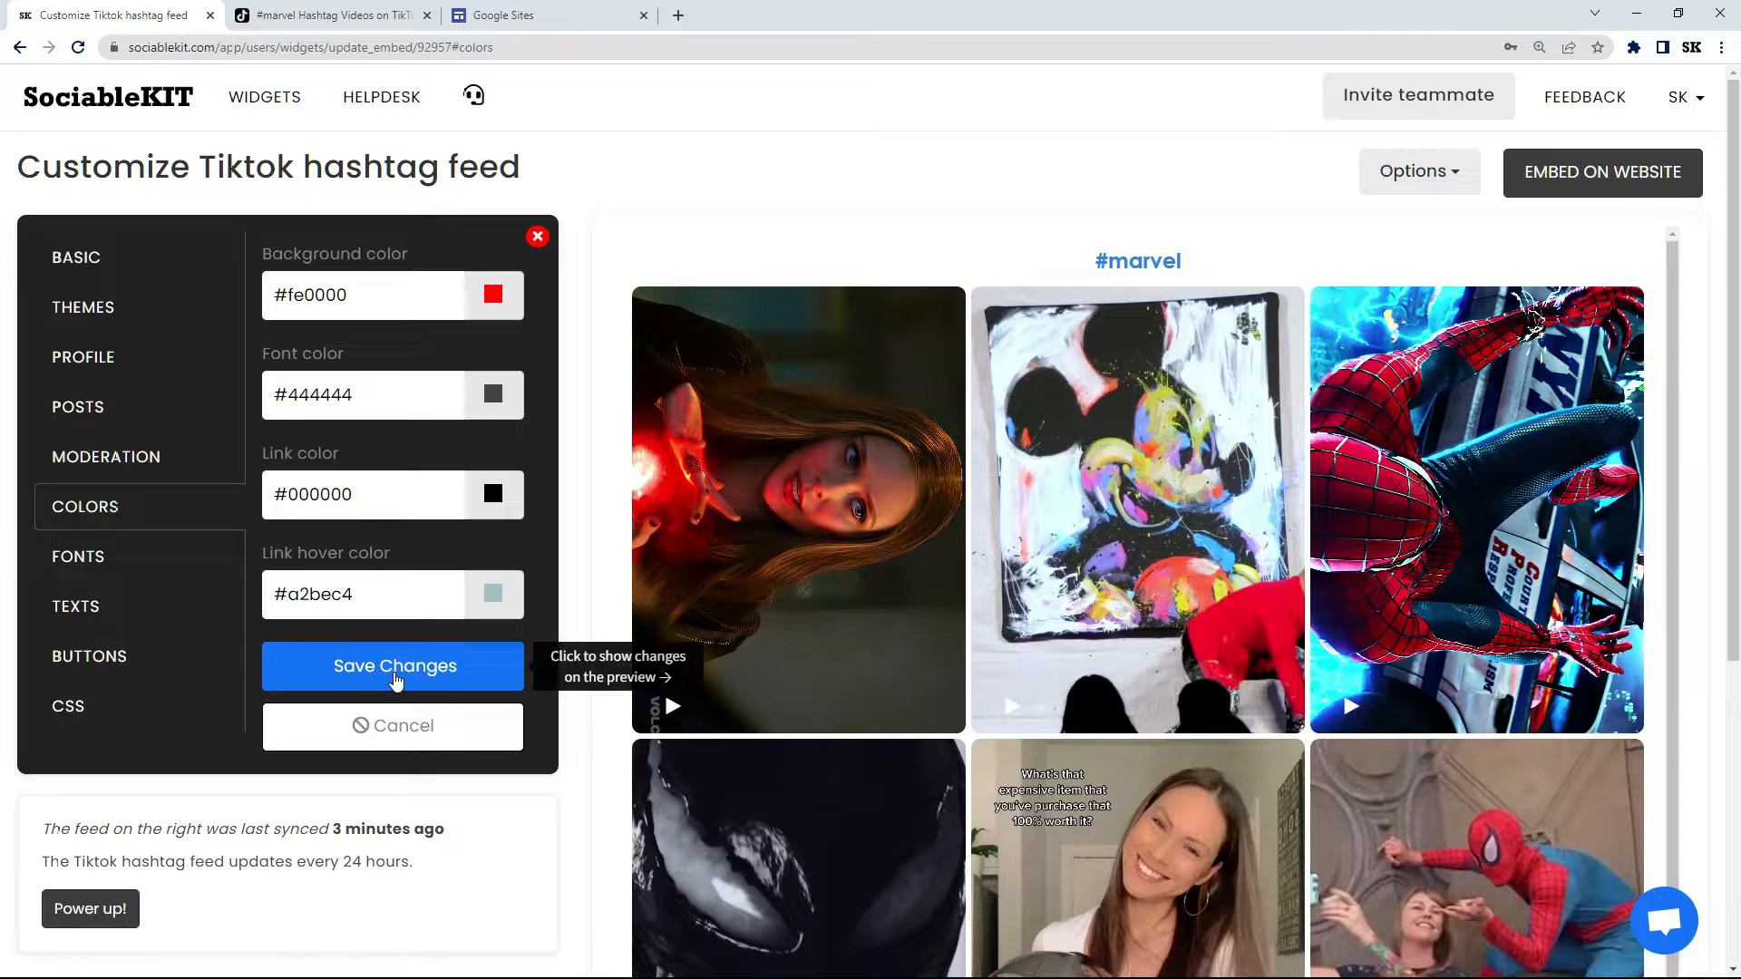
pyautogui.click(394, 669)
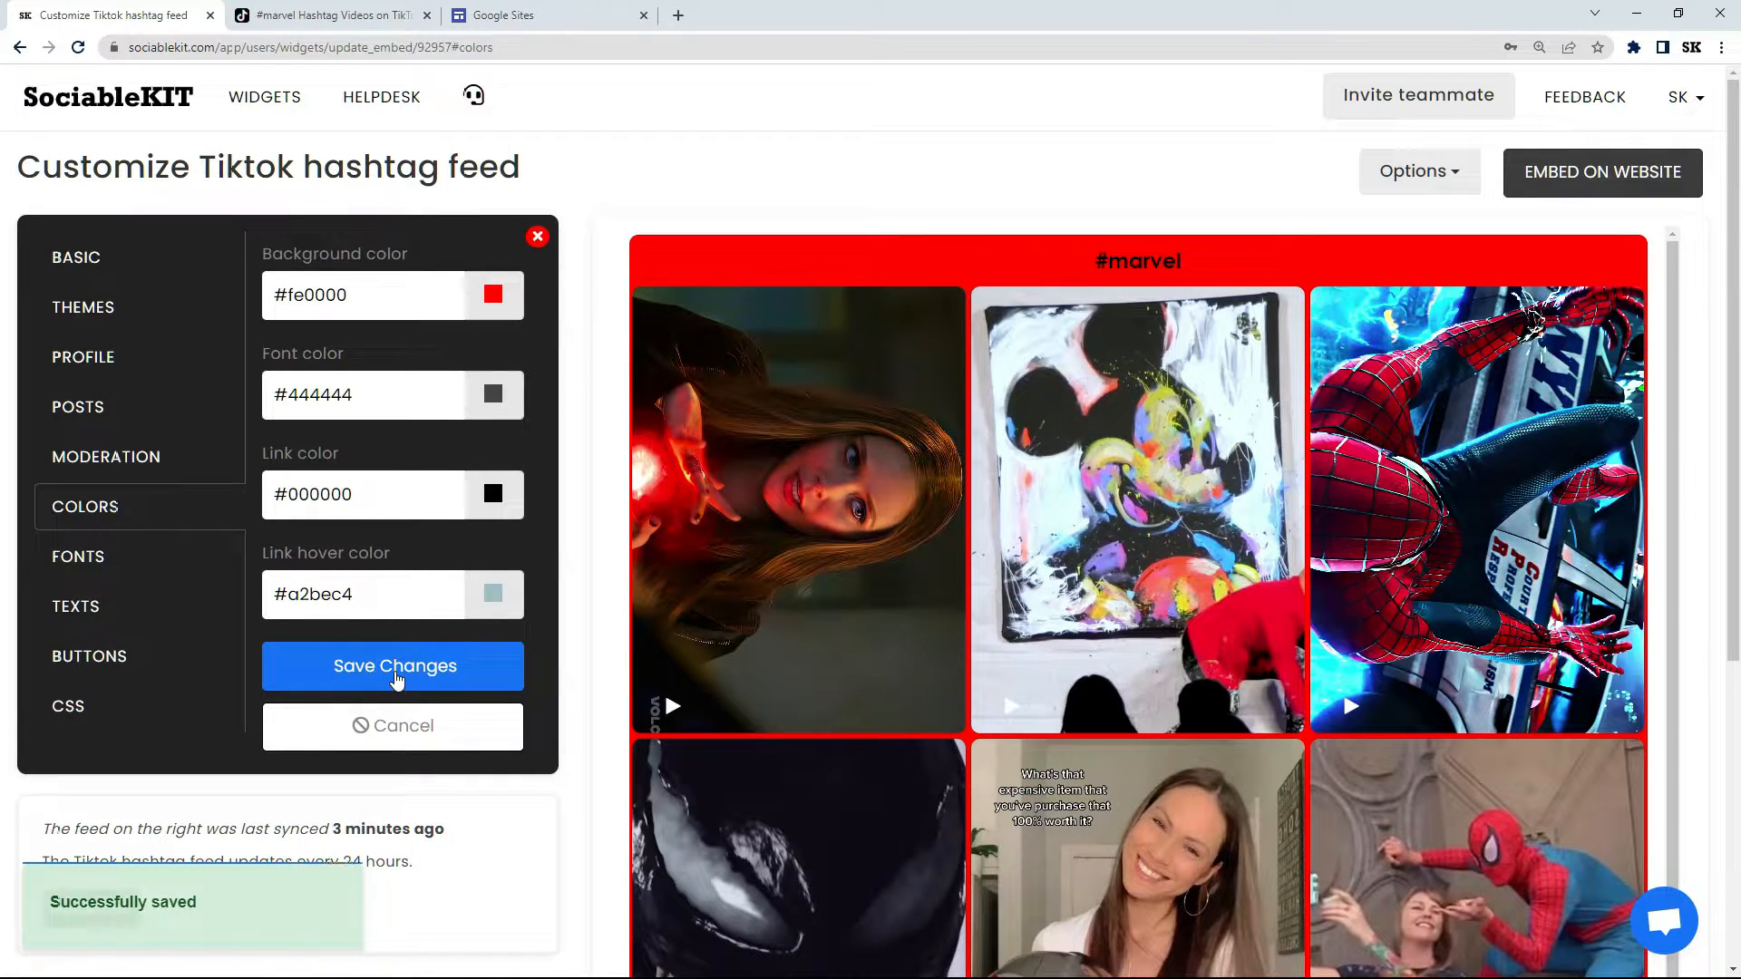
# Set the feed's background color to #ffffff and its link color to #3480dc, and save the color changes
pyautogui.tripleClick(343, 294)
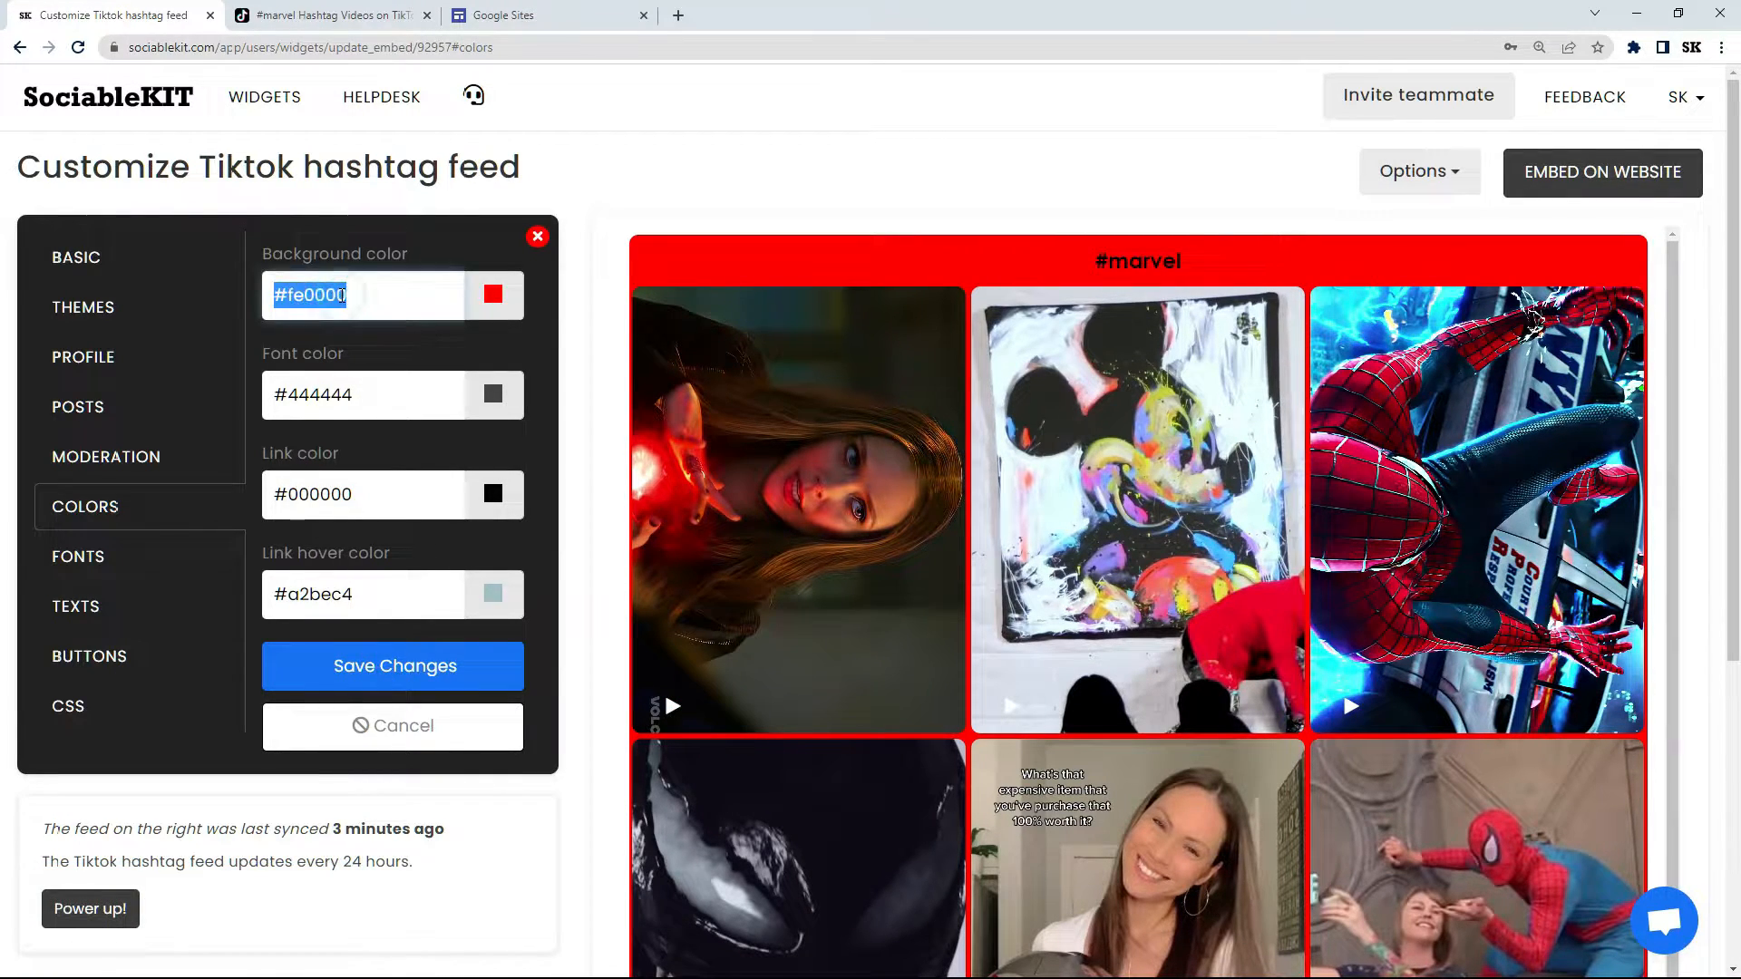
pyautogui.write('#ffffff')
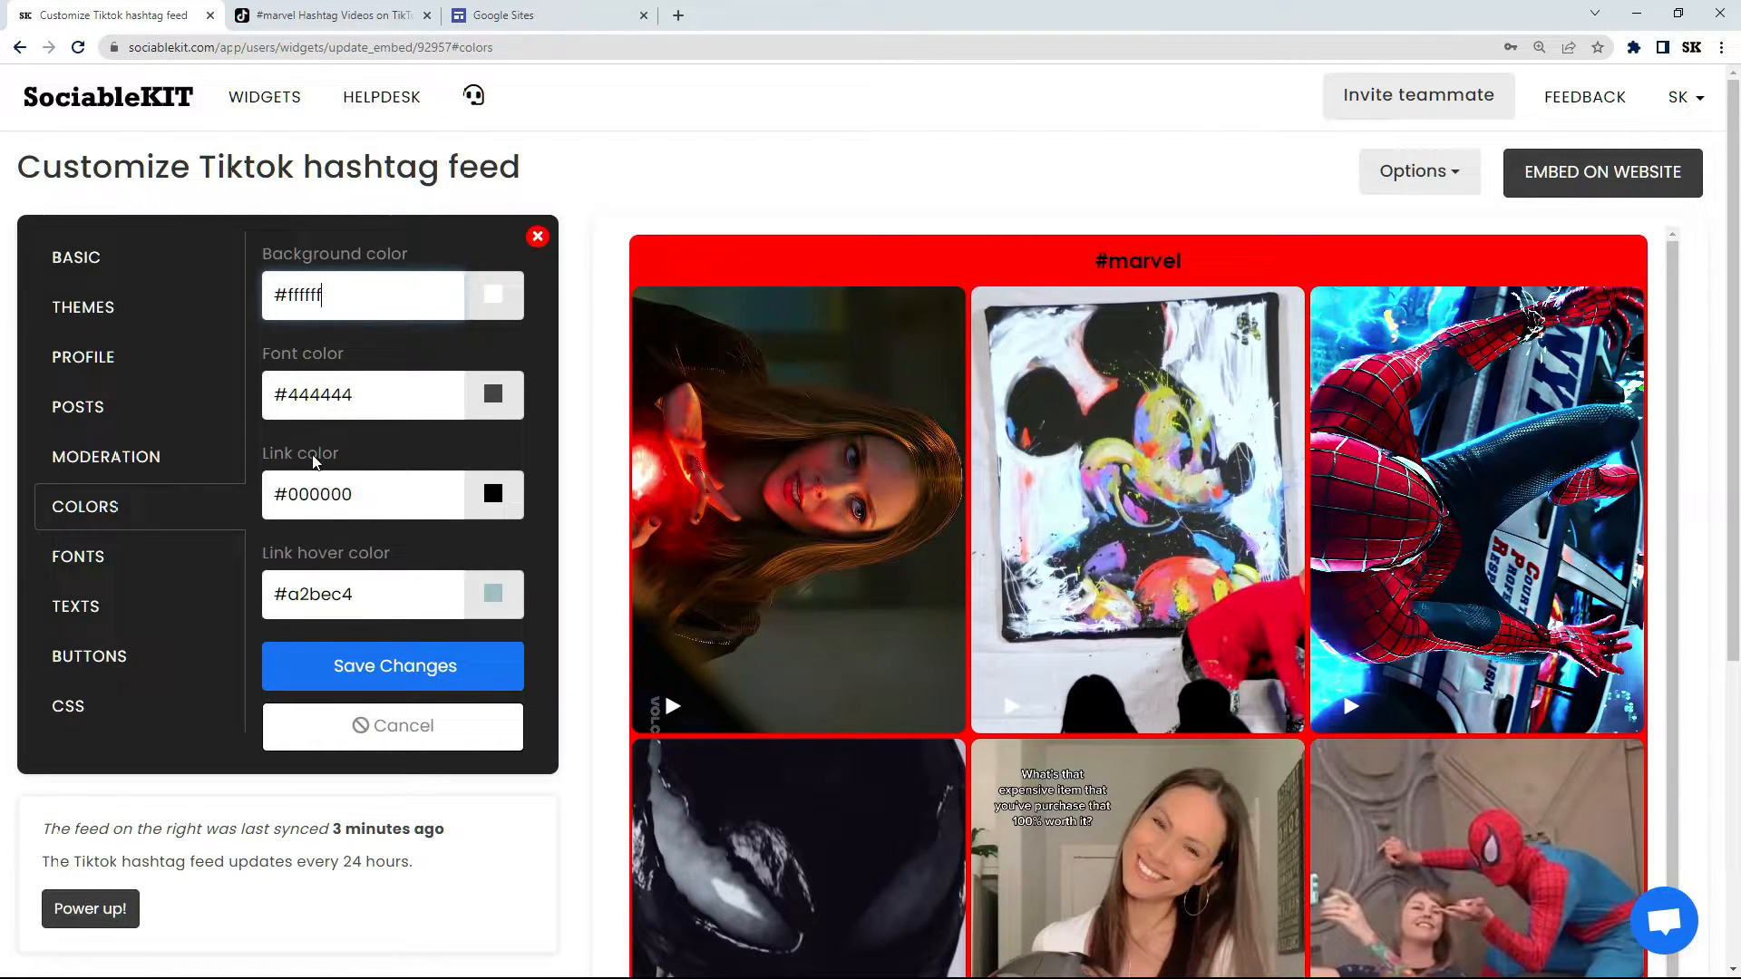
pyautogui.tripleClick(317, 499)
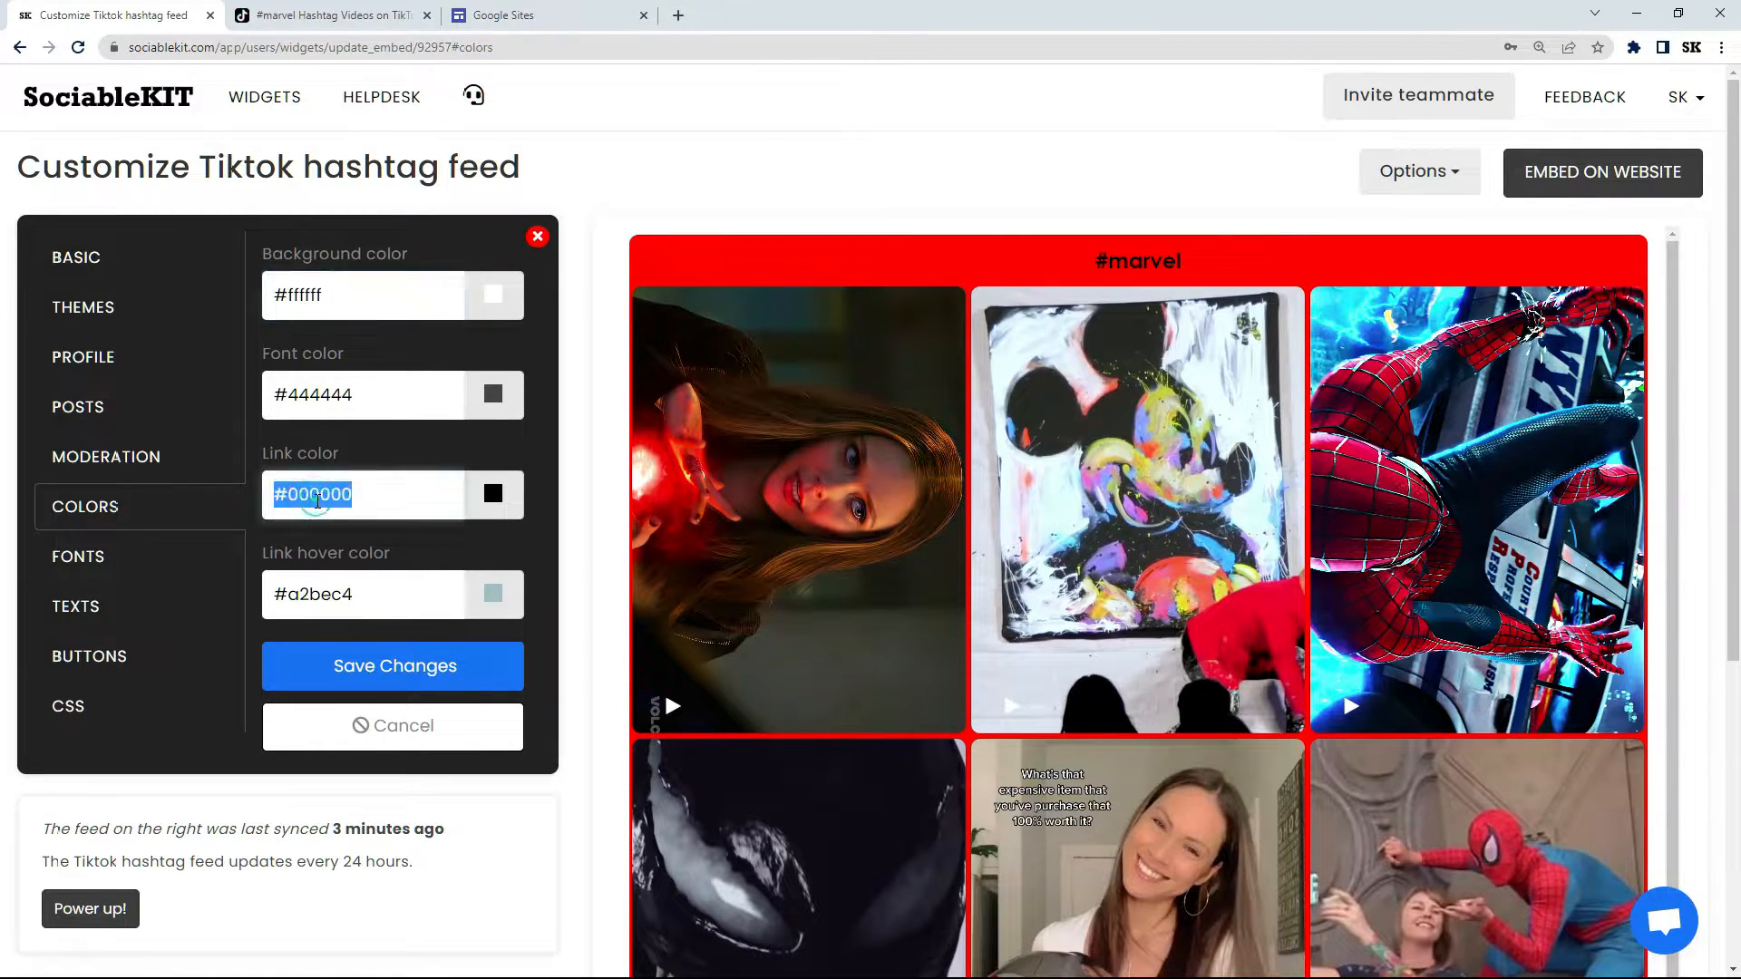
pyautogui.write('#')
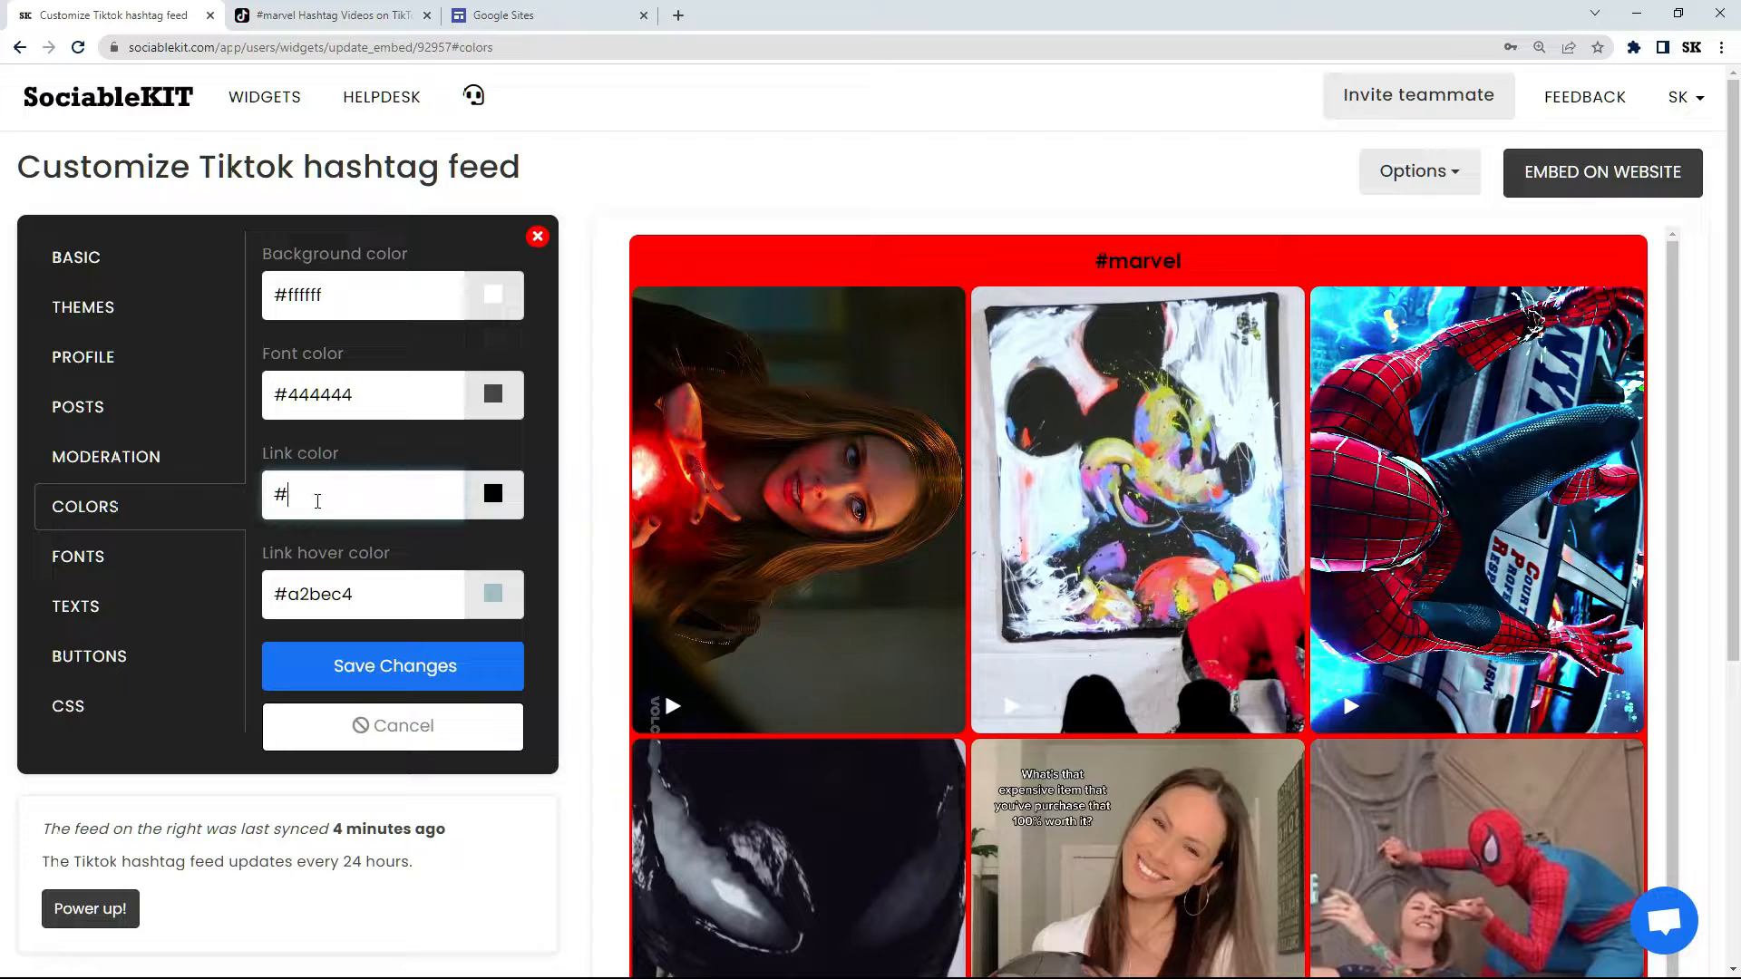
pyautogui.write('3480dc')
pyautogui.click(390, 663)
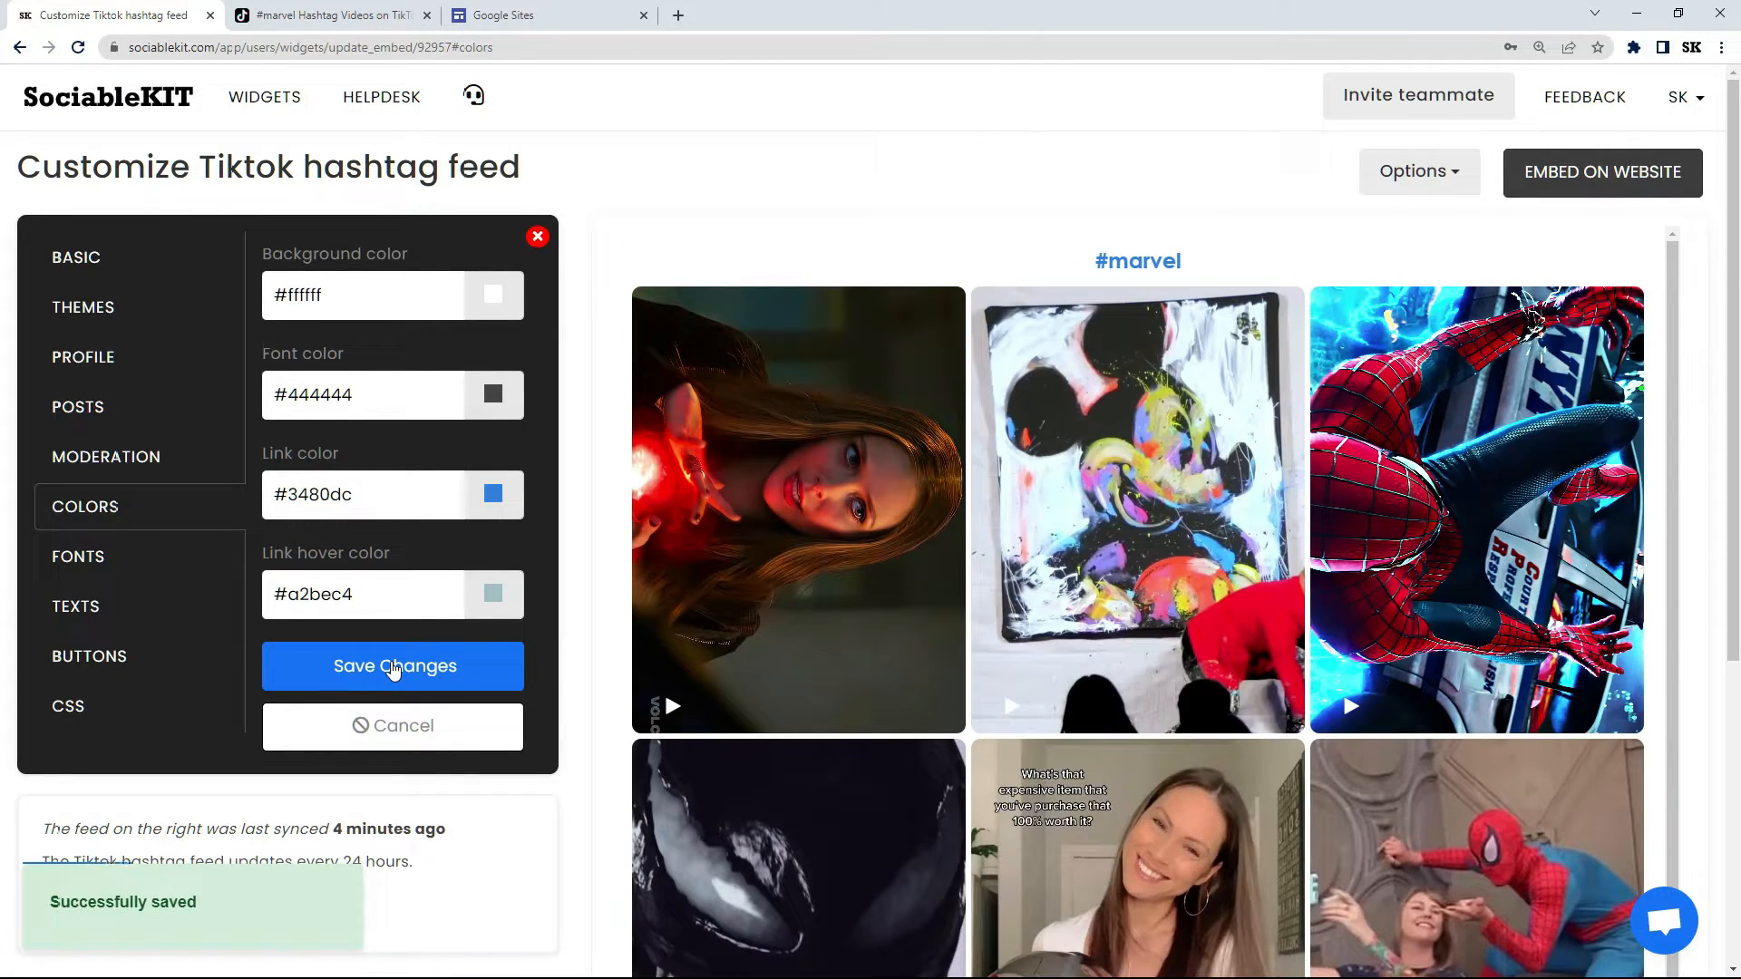
# Set the feed's font family to Georgia, Serif and save the change
pyautogui.click(226, 556)
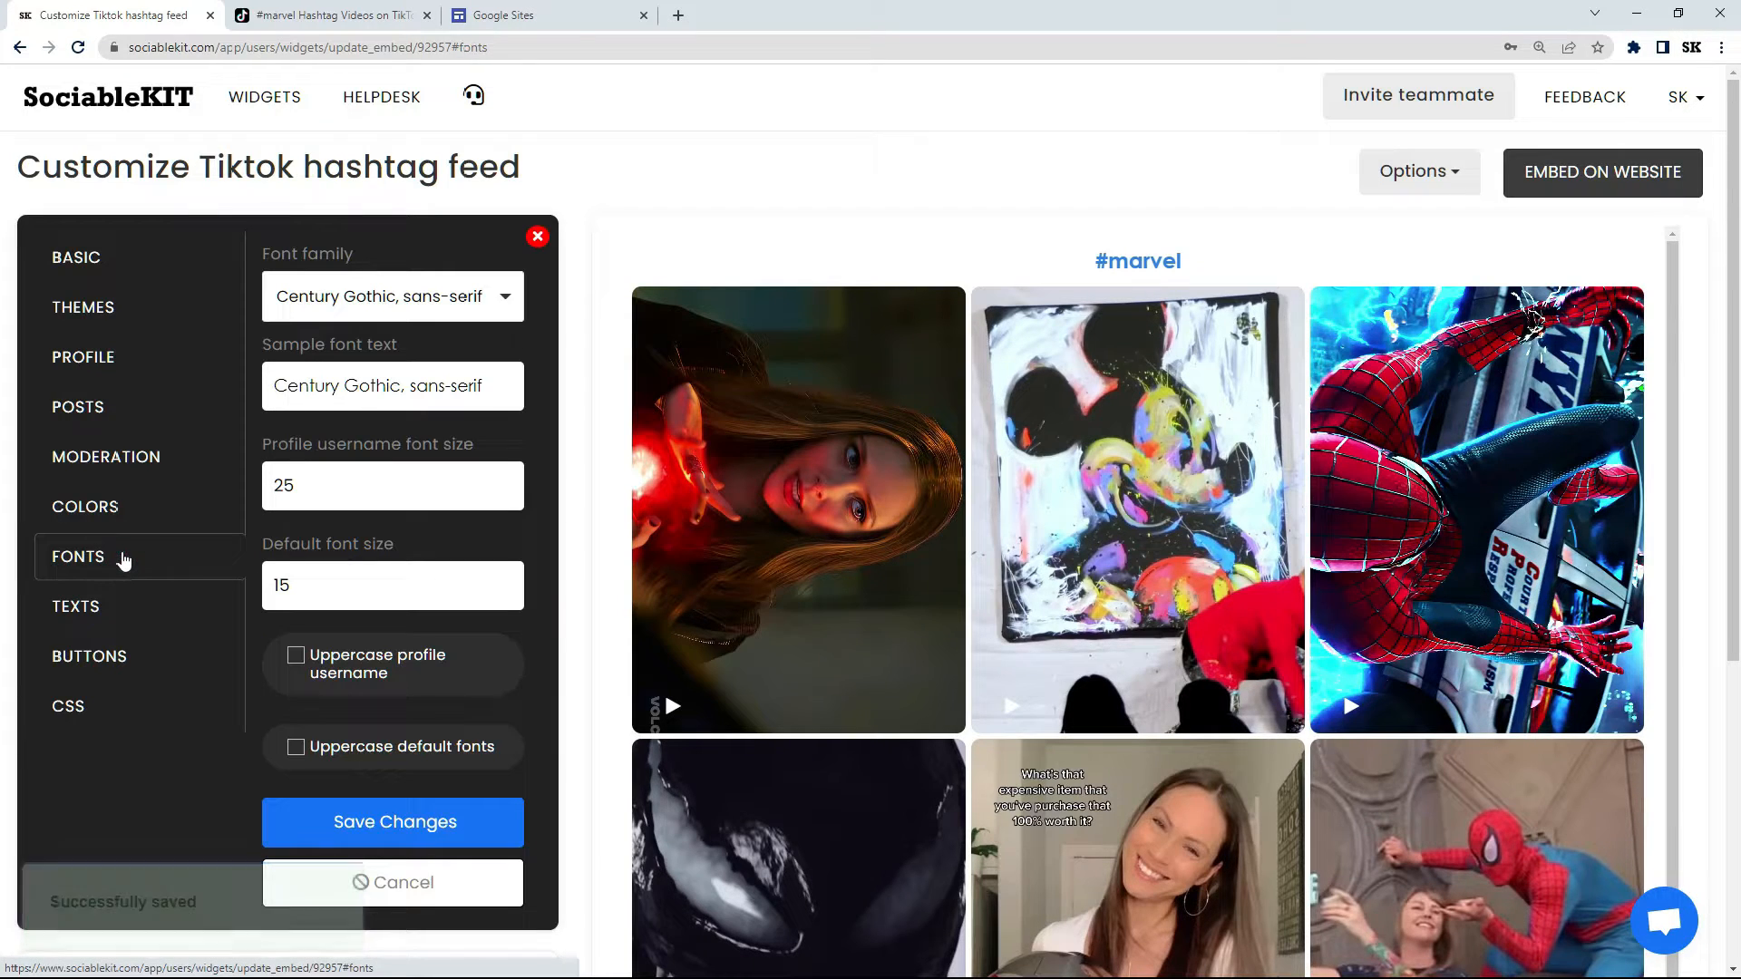
pyautogui.click(376, 312)
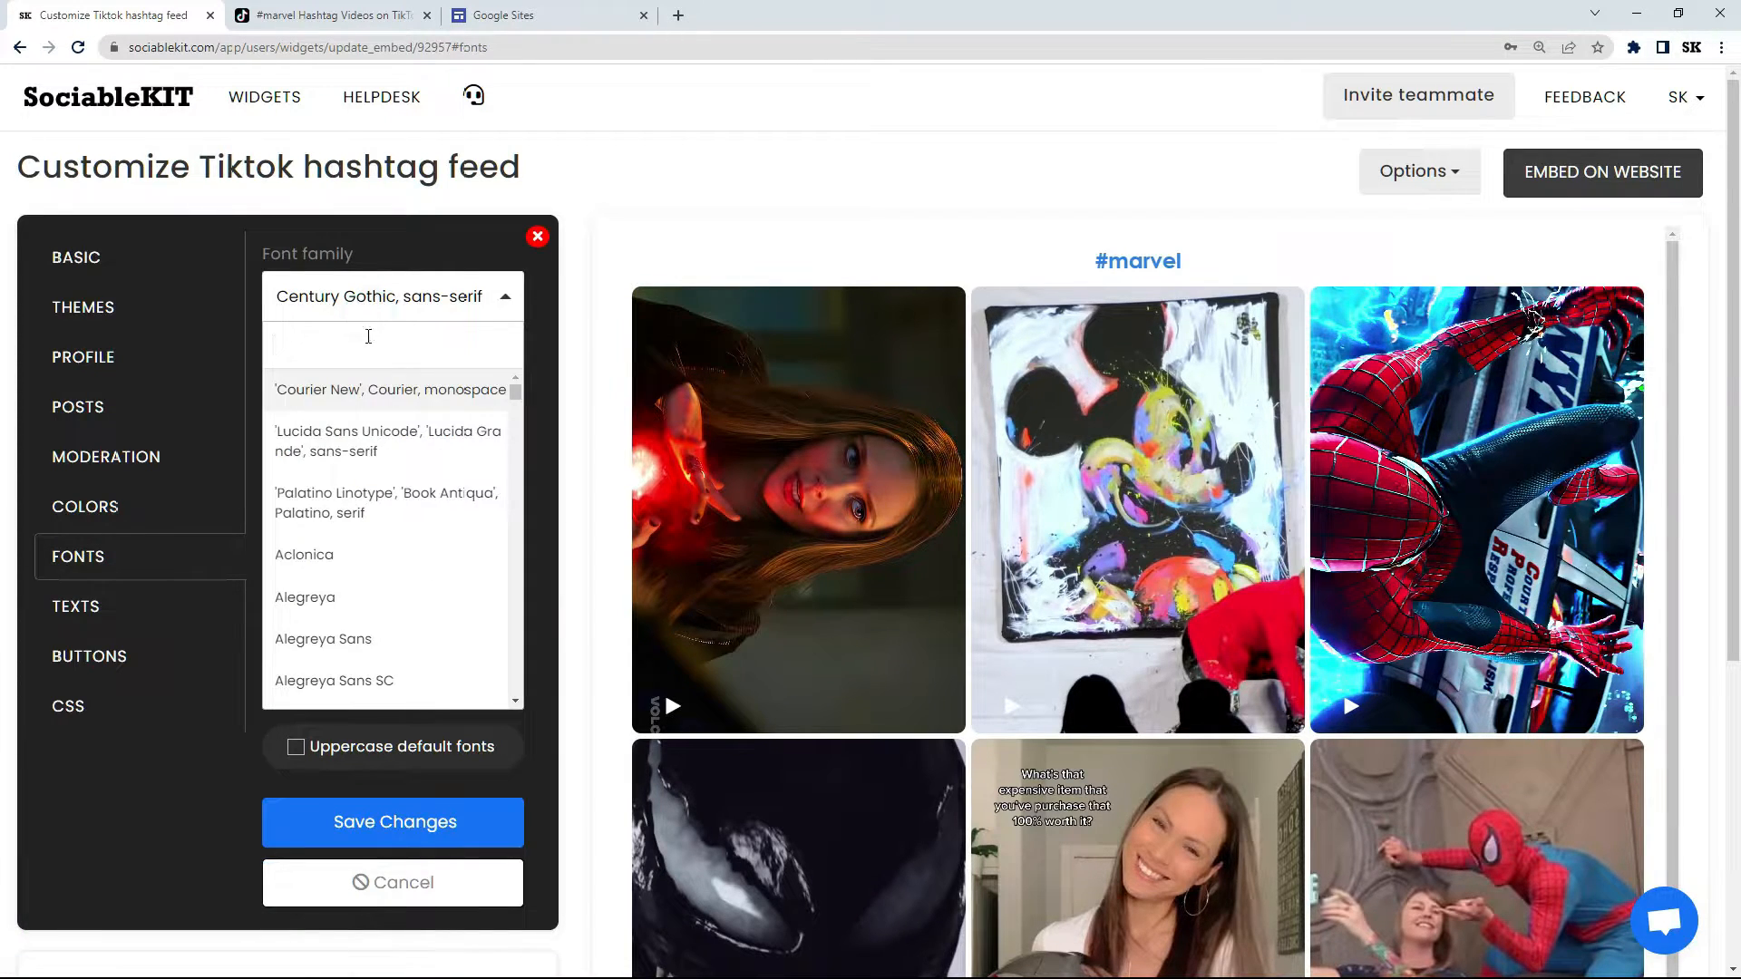
pyautogui.write('Georgia')
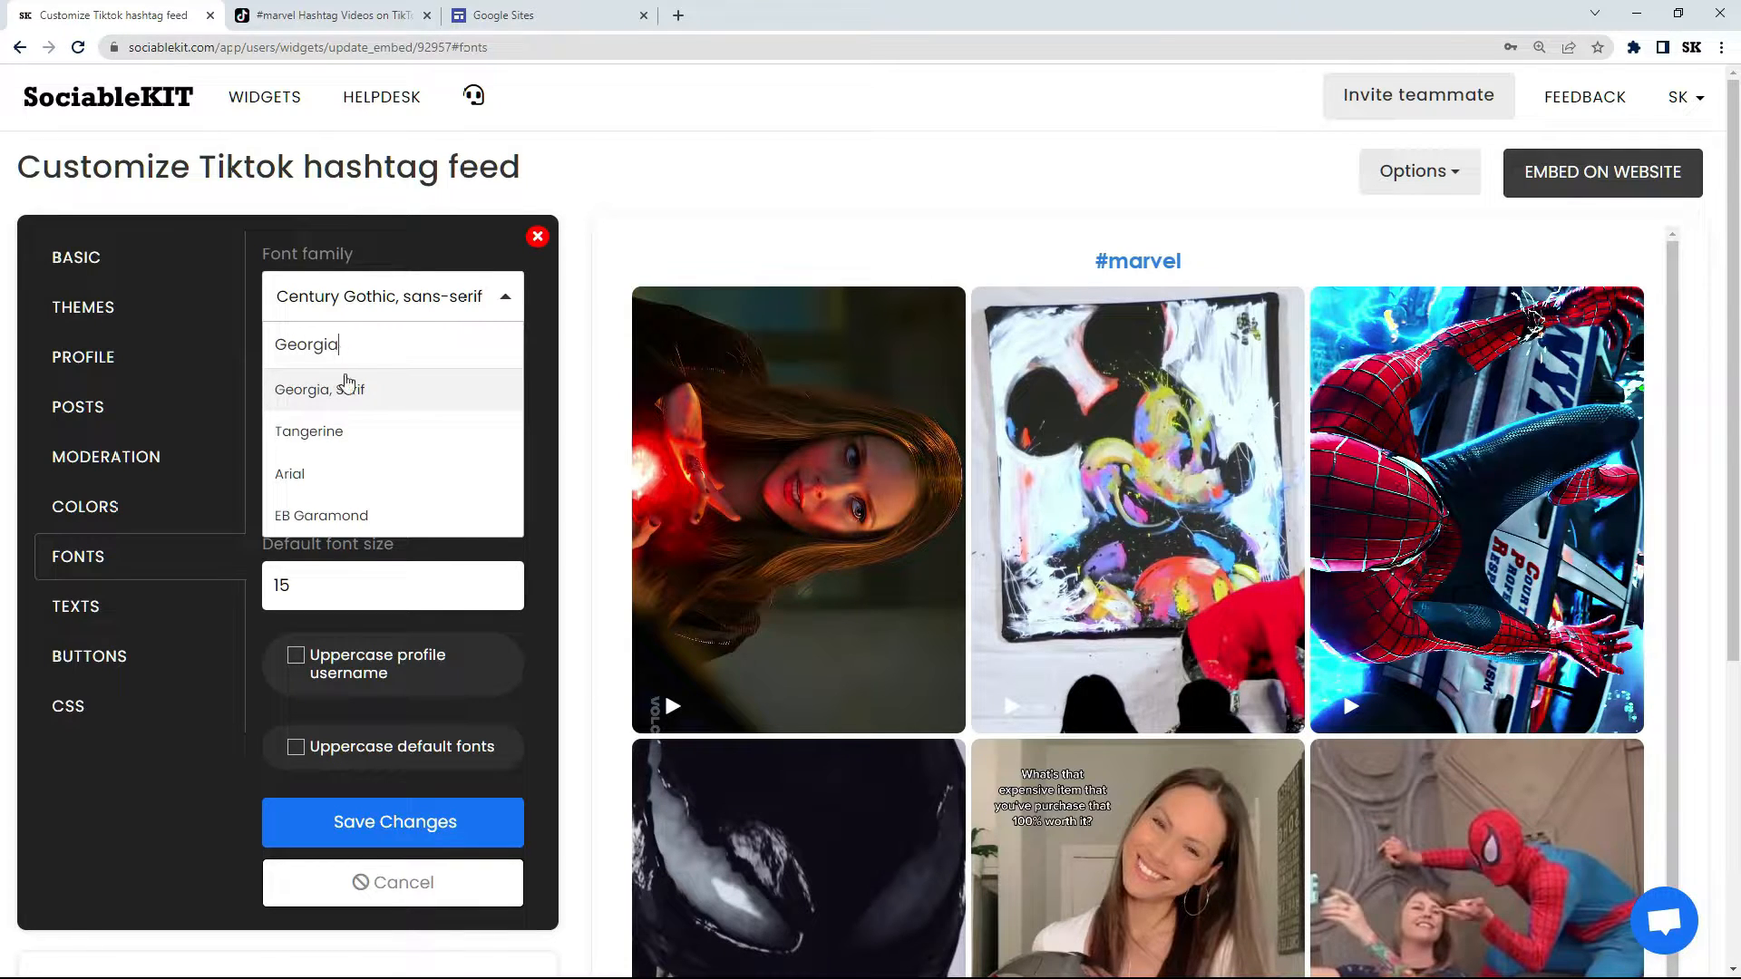
pyautogui.click(347, 388)
pyautogui.click(387, 824)
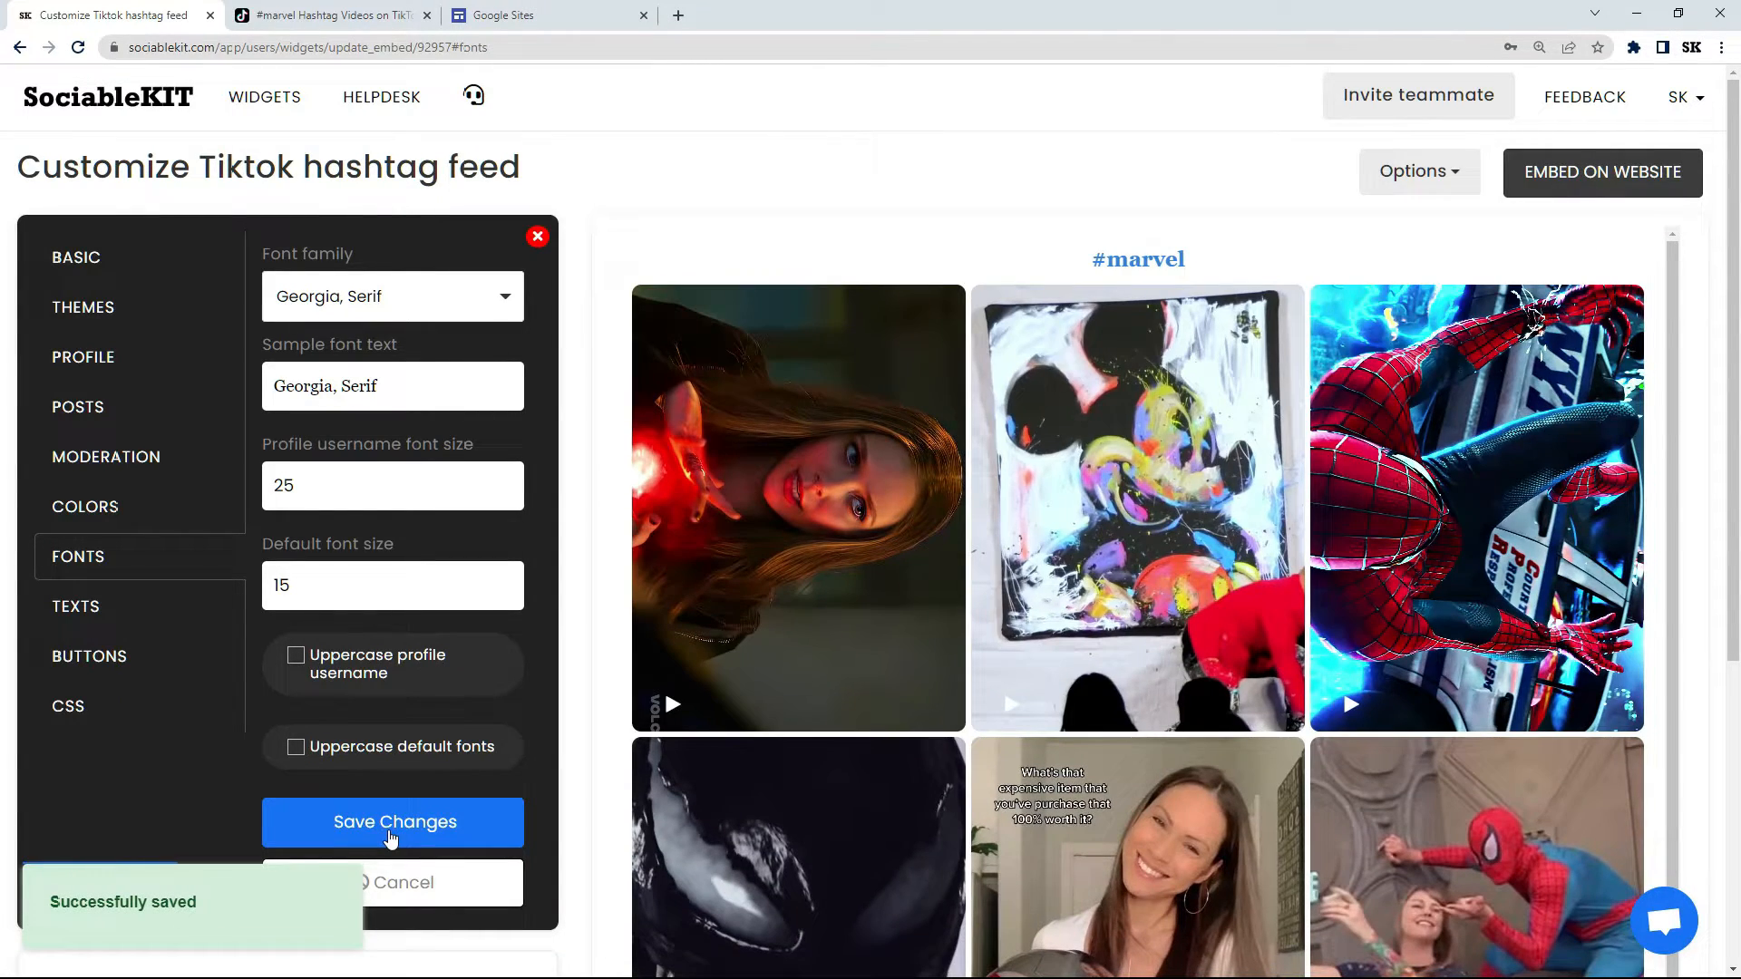
# Set the feed's font family back to Century Gothic, sans-serif and save the change
pyautogui.click(392, 313)
pyautogui.click(372, 346)
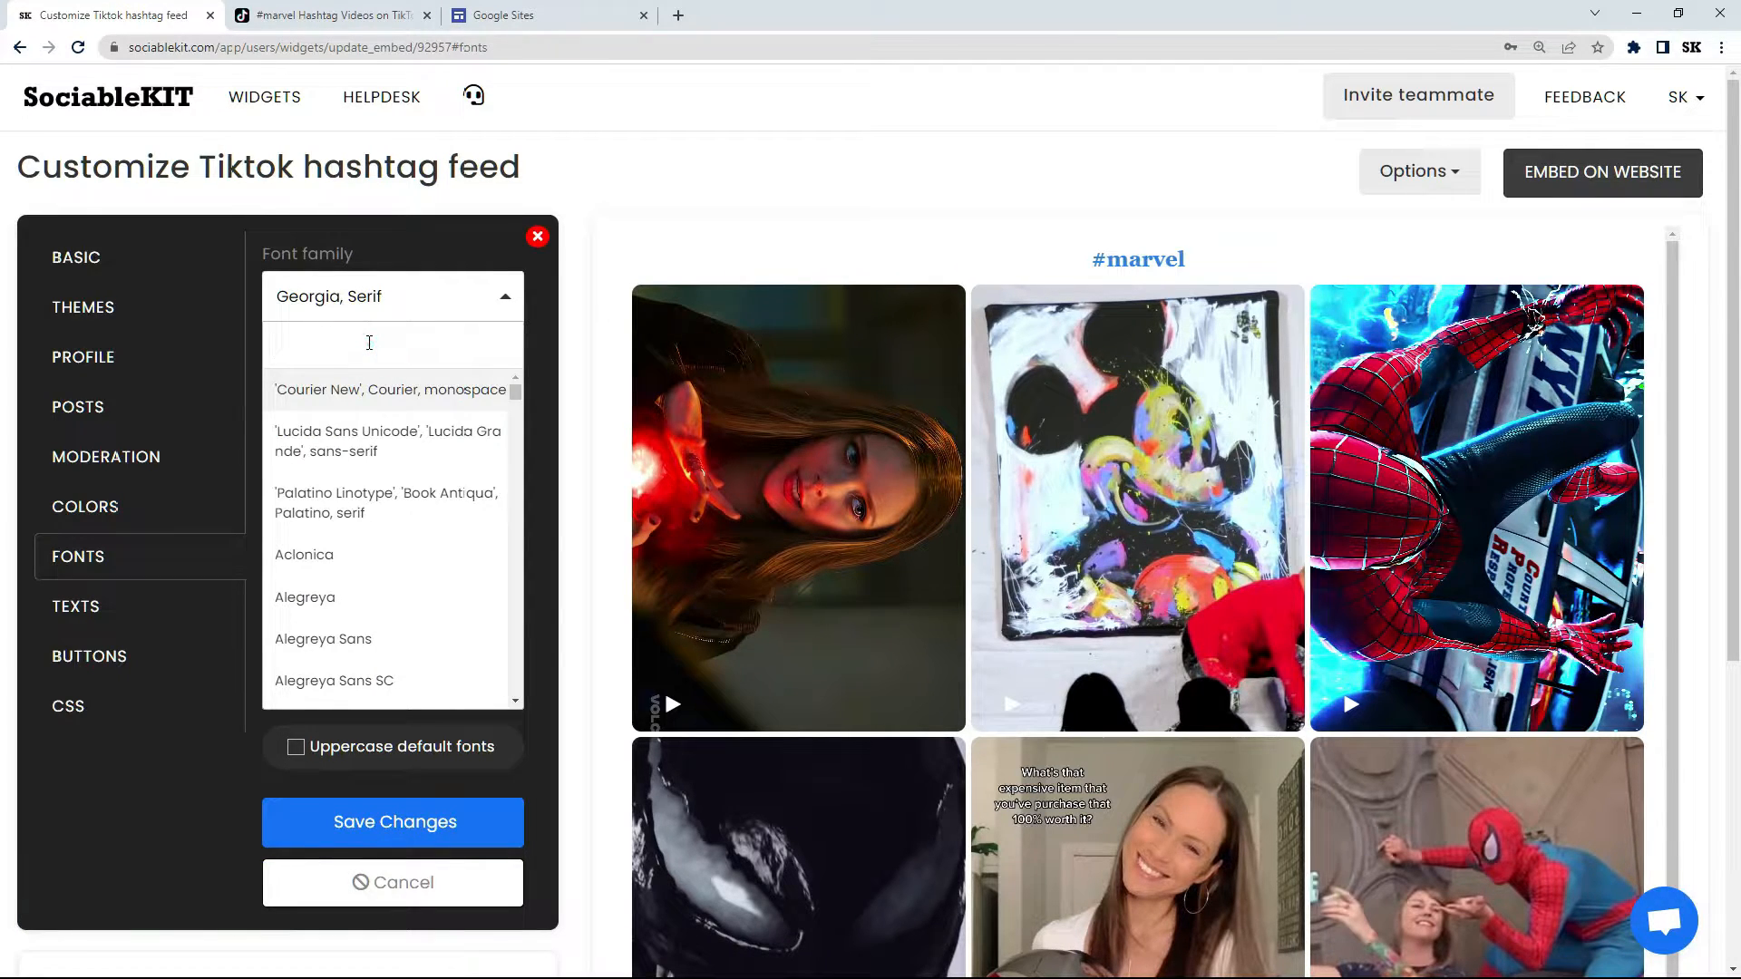
pyautogui.write('Century gothic')
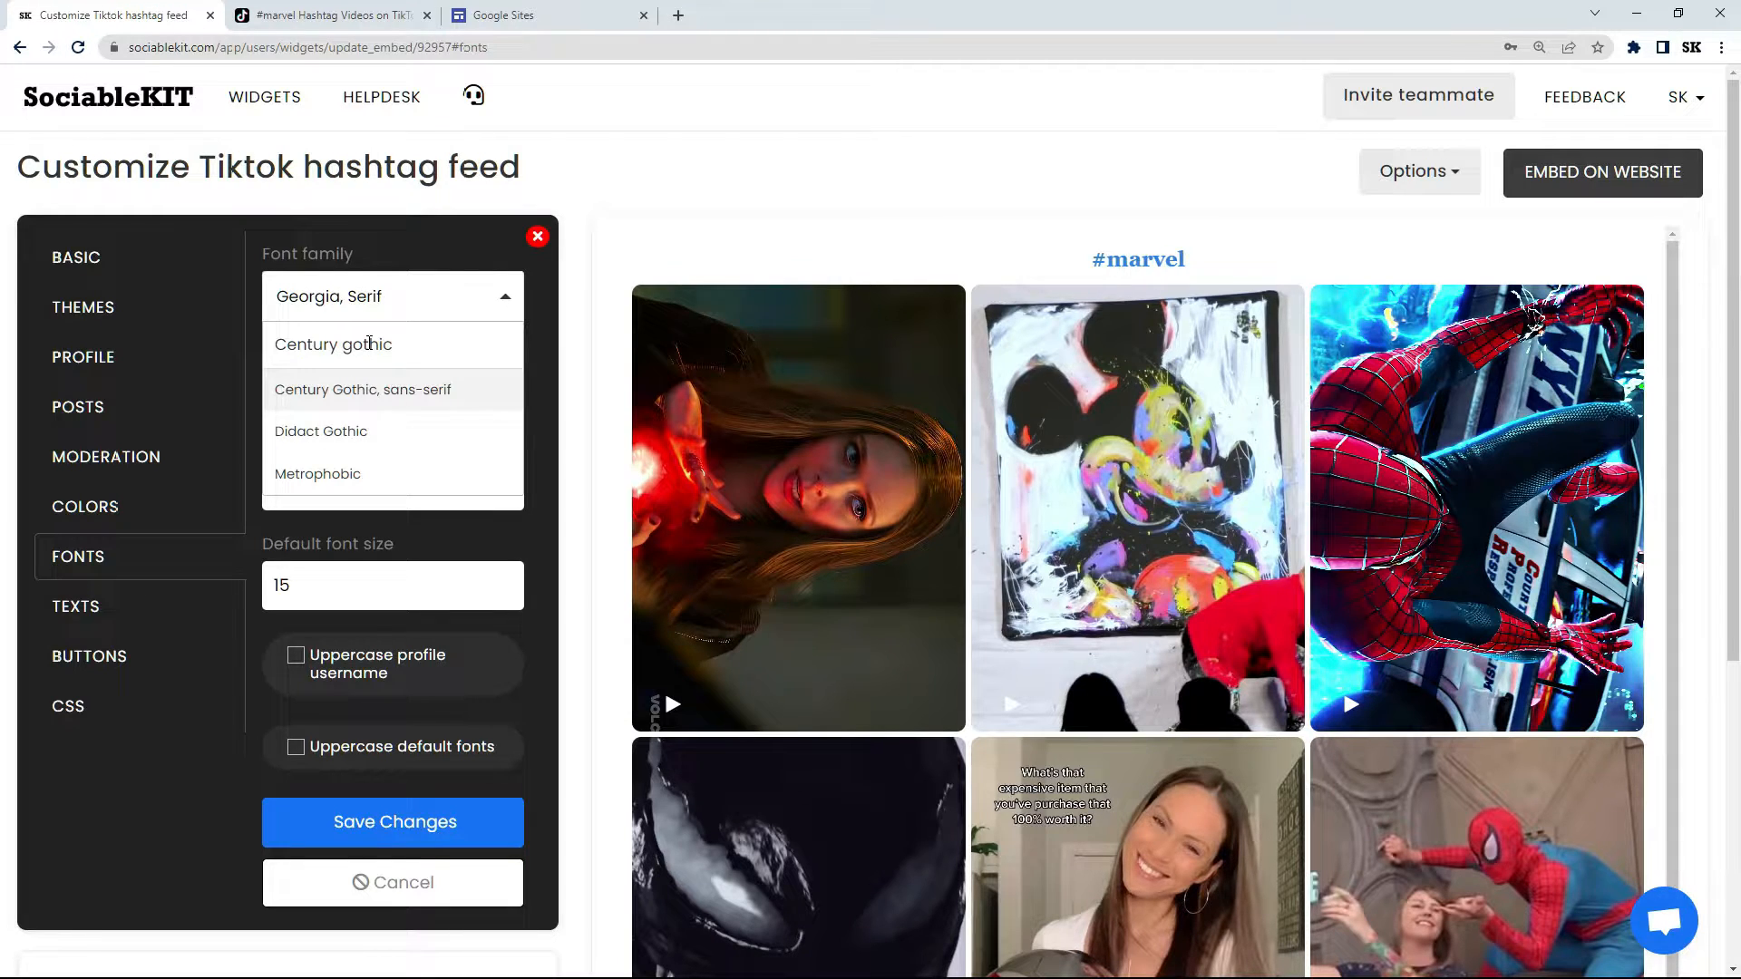
pyautogui.click(379, 390)
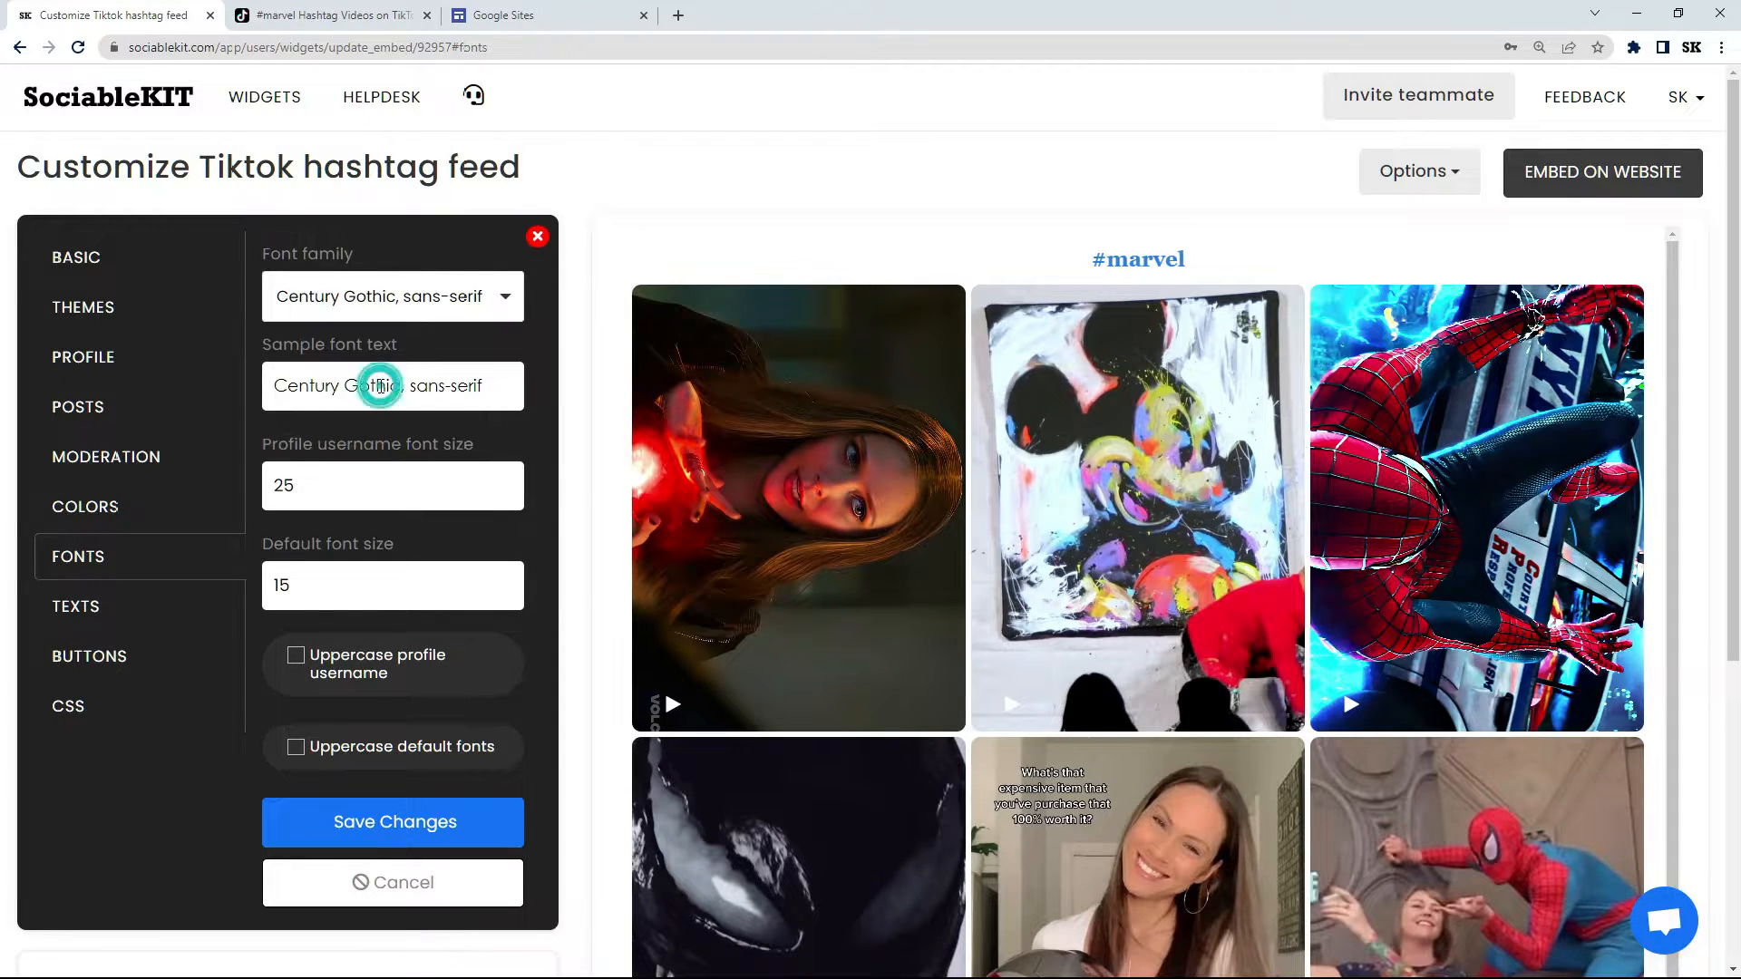
pyautogui.click(392, 836)
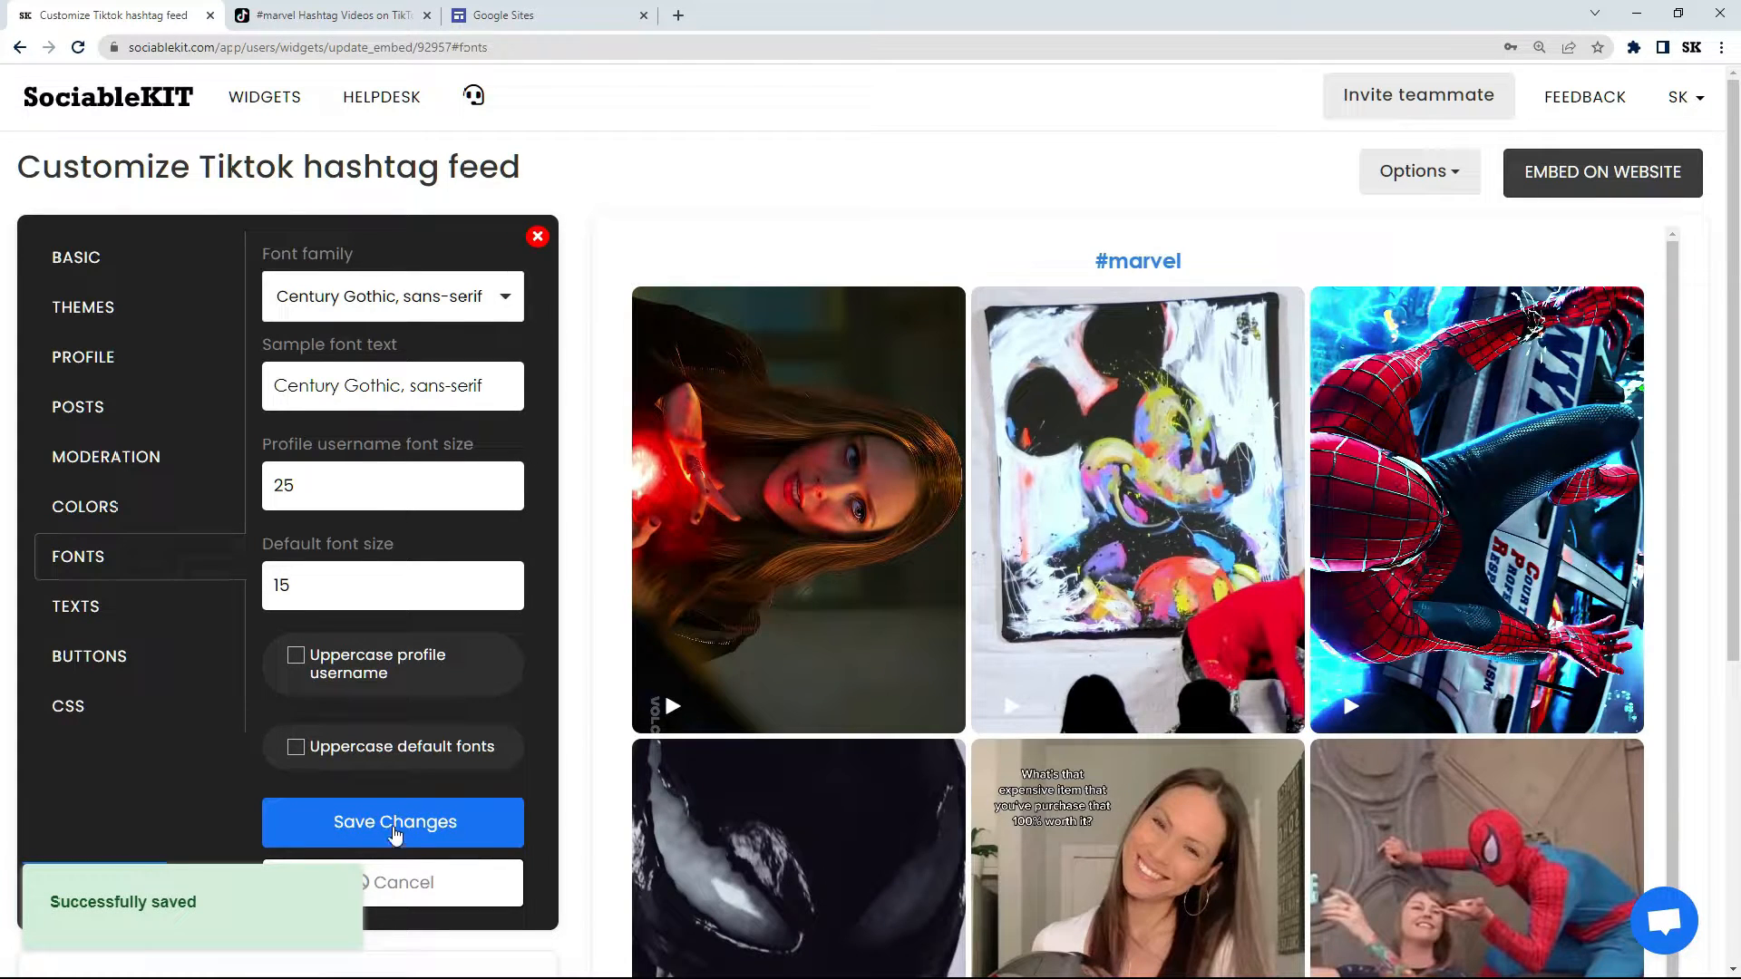
# Set the background color of the feed's buttons to red, #f30d33
pyautogui.click(119, 617)
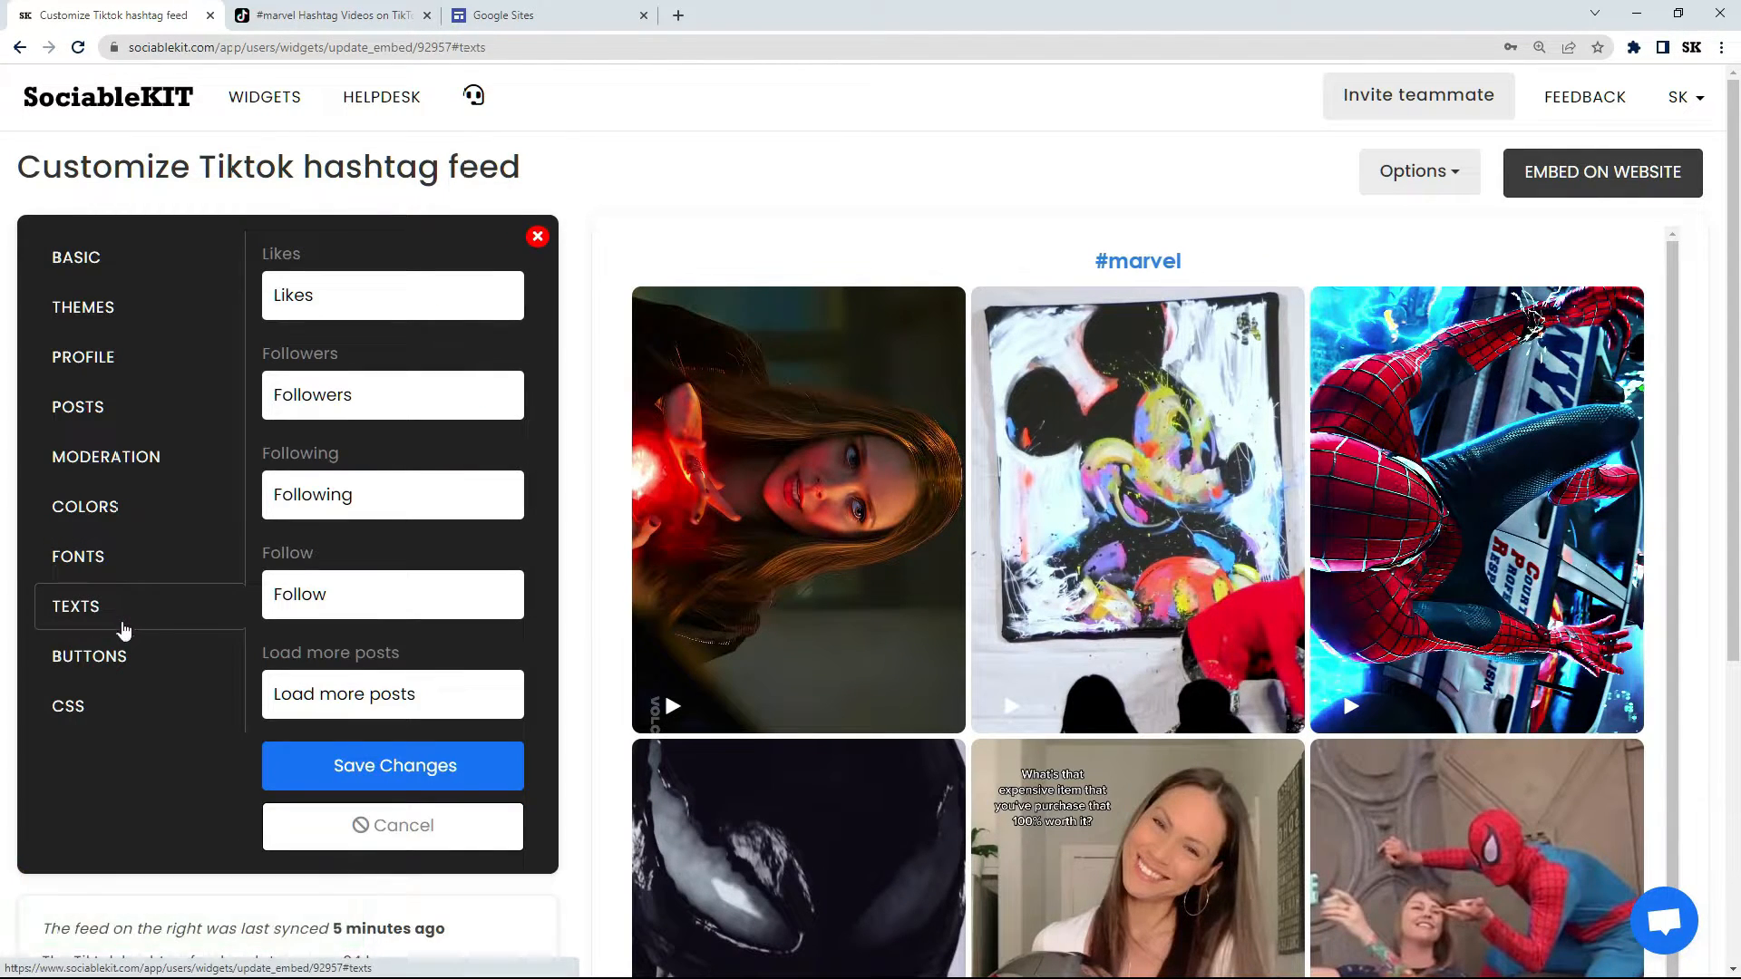
pyautogui.click(118, 653)
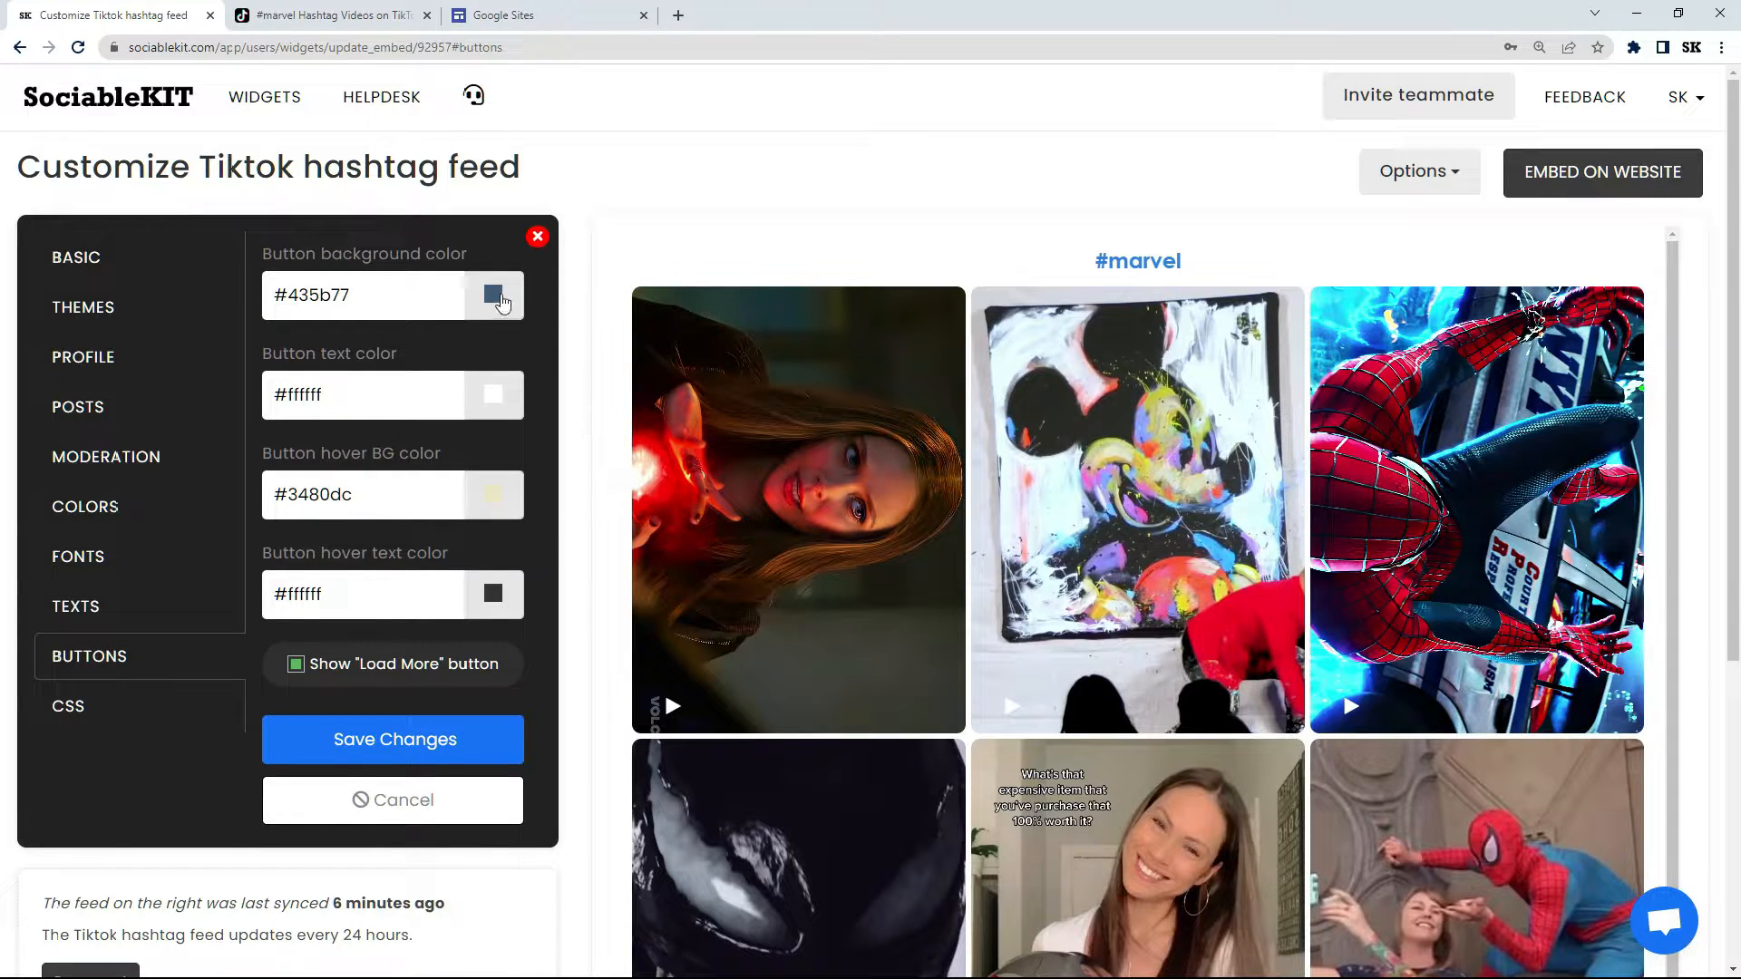
pyautogui.click(494, 296)
pyautogui.click(488, 330)
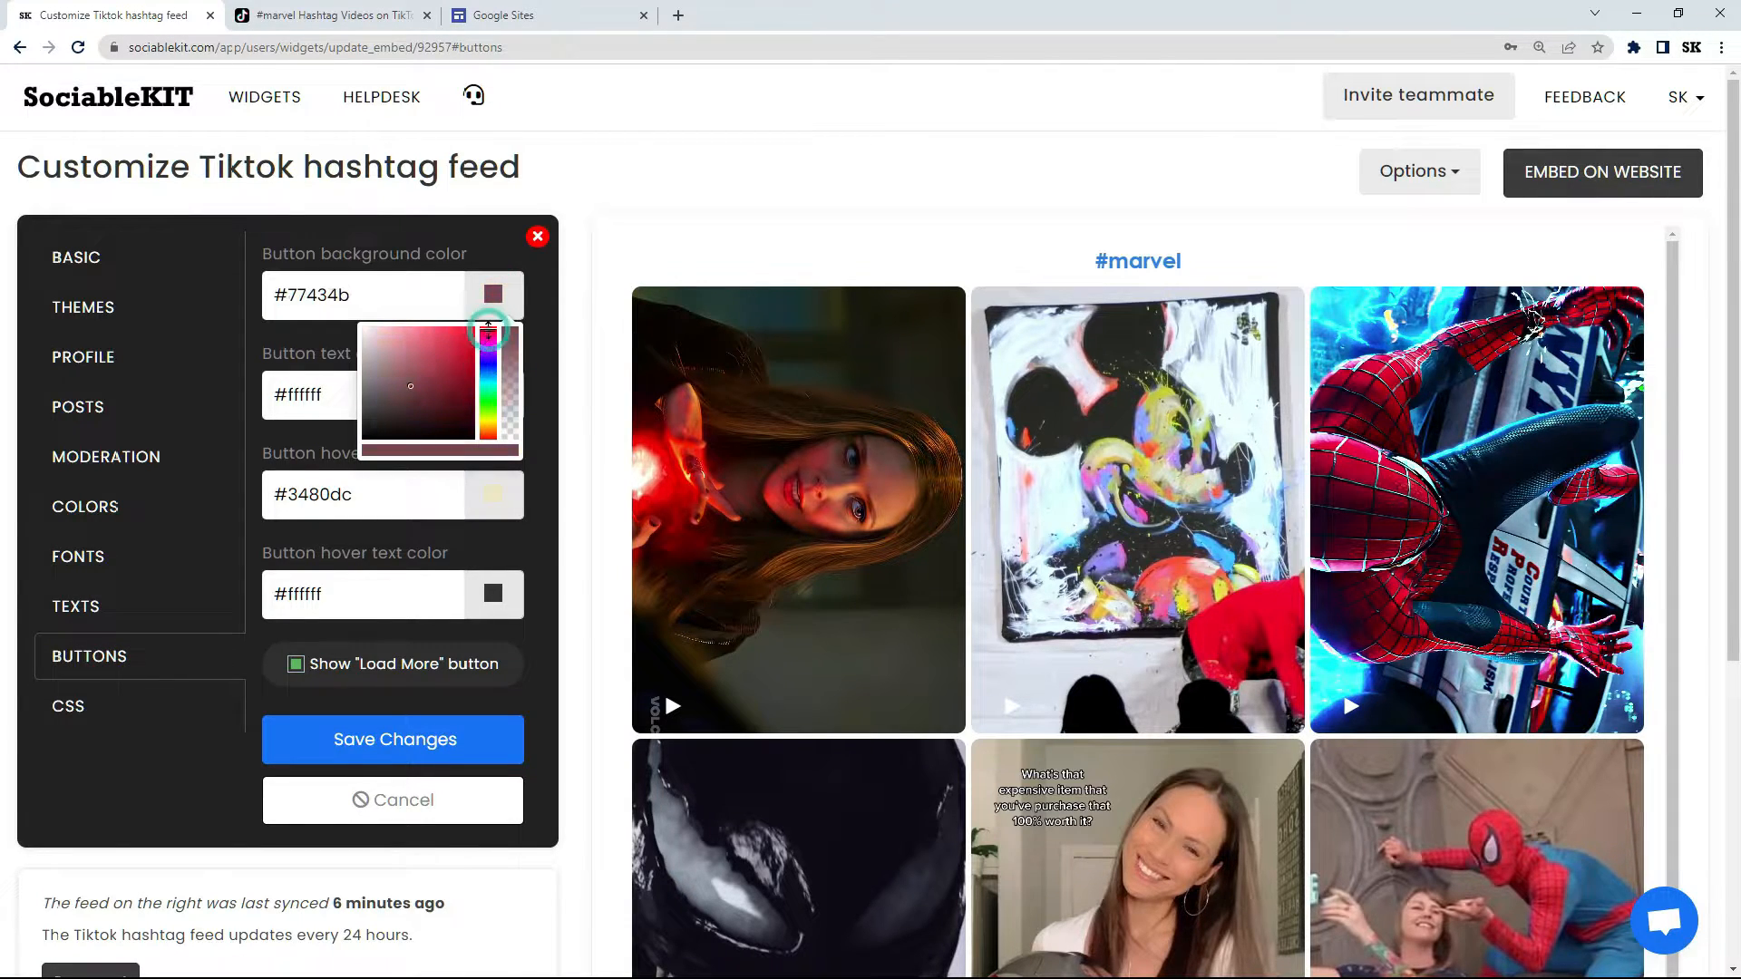
pyautogui.click(469, 332)
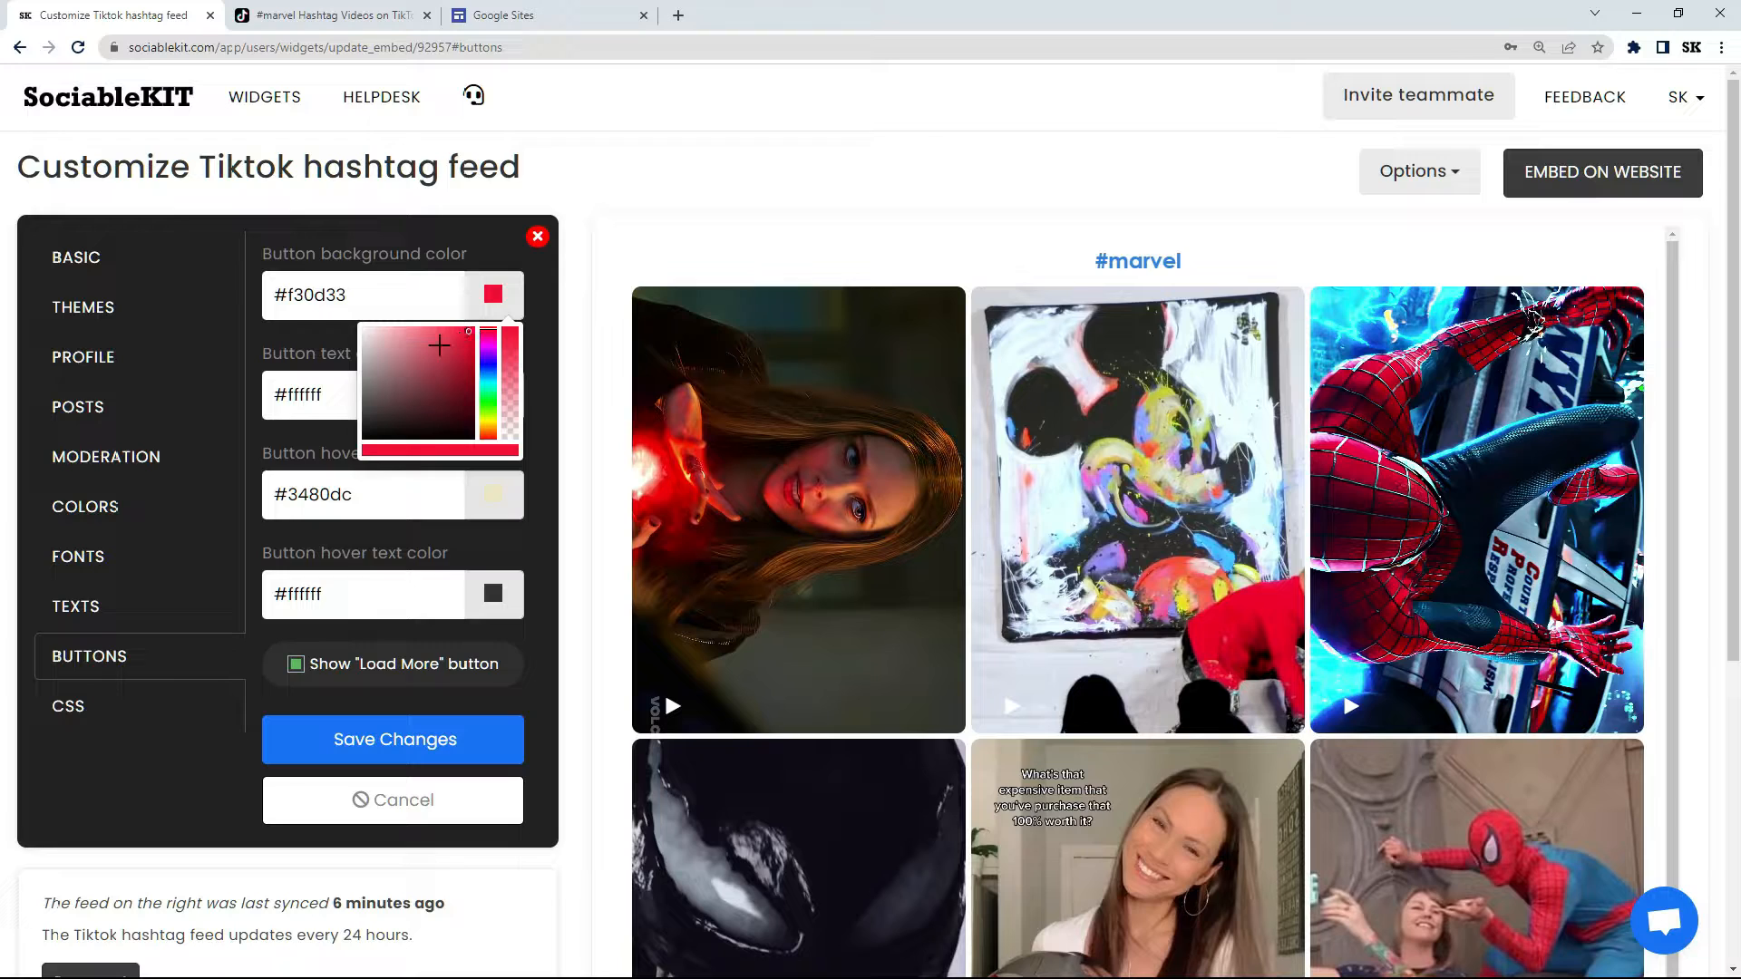
pyautogui.click(343, 351)
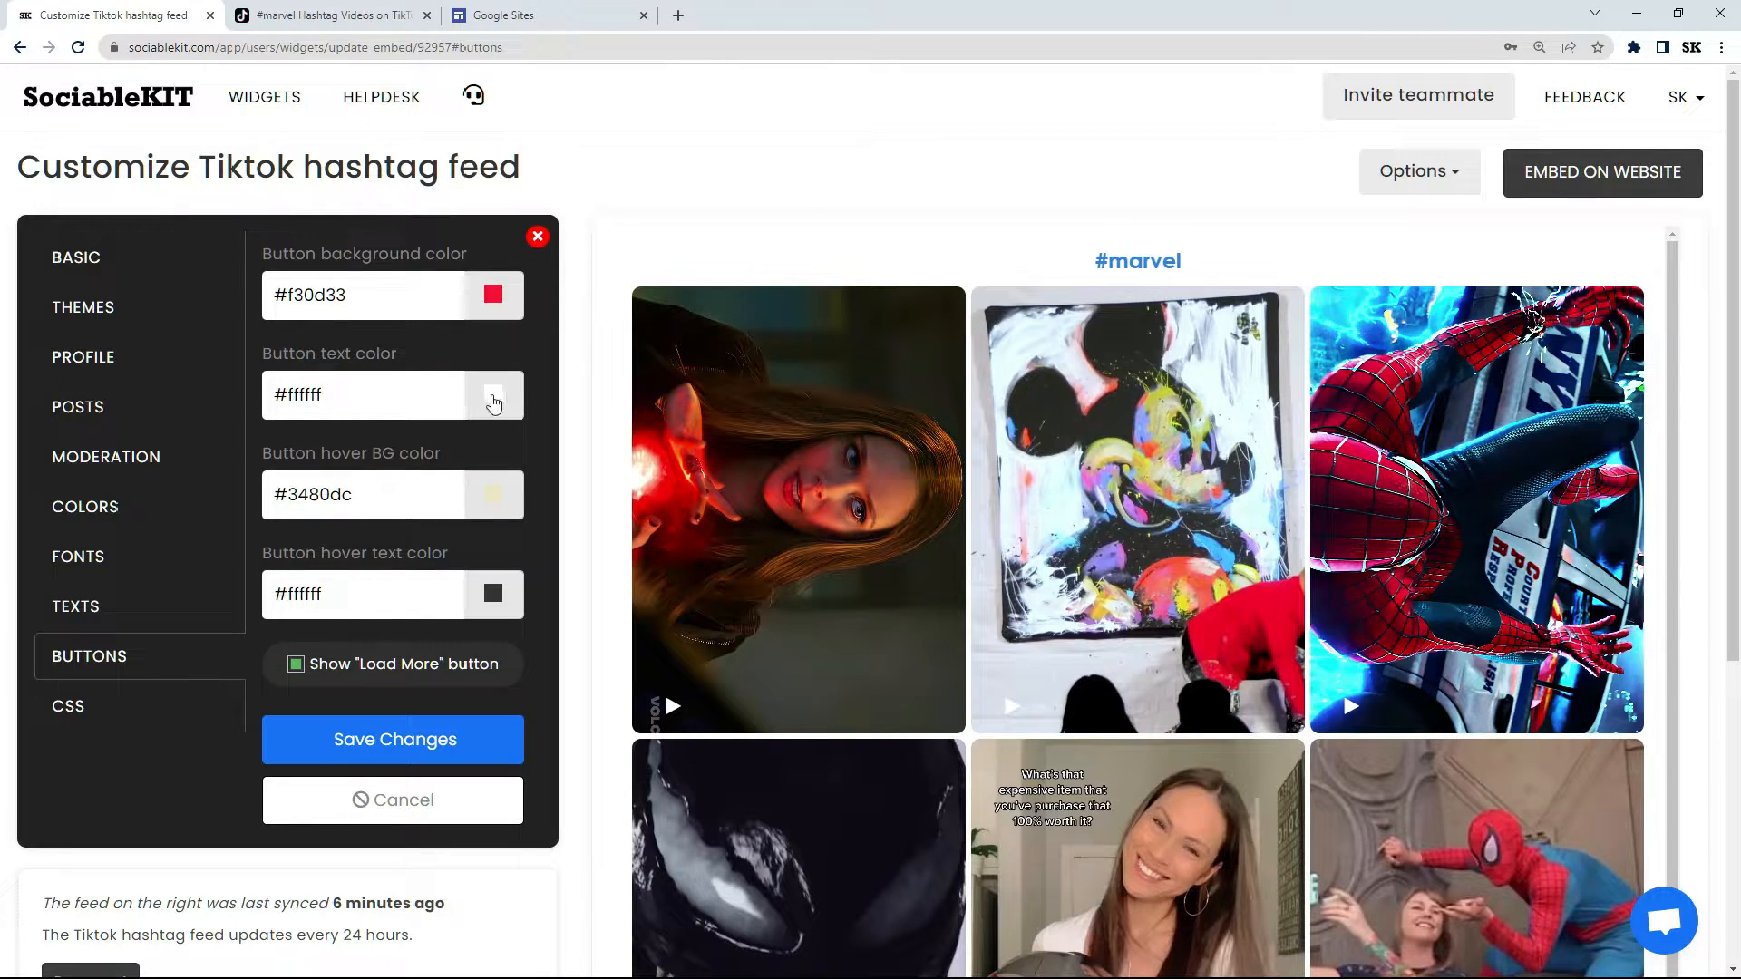
# Set the button text color to black, #000000, save it and check the load-more button at the end of the preview
pyautogui.click(493, 395)
pyautogui.moveTo(468, 464); pyautogui.dragTo(359, 549)
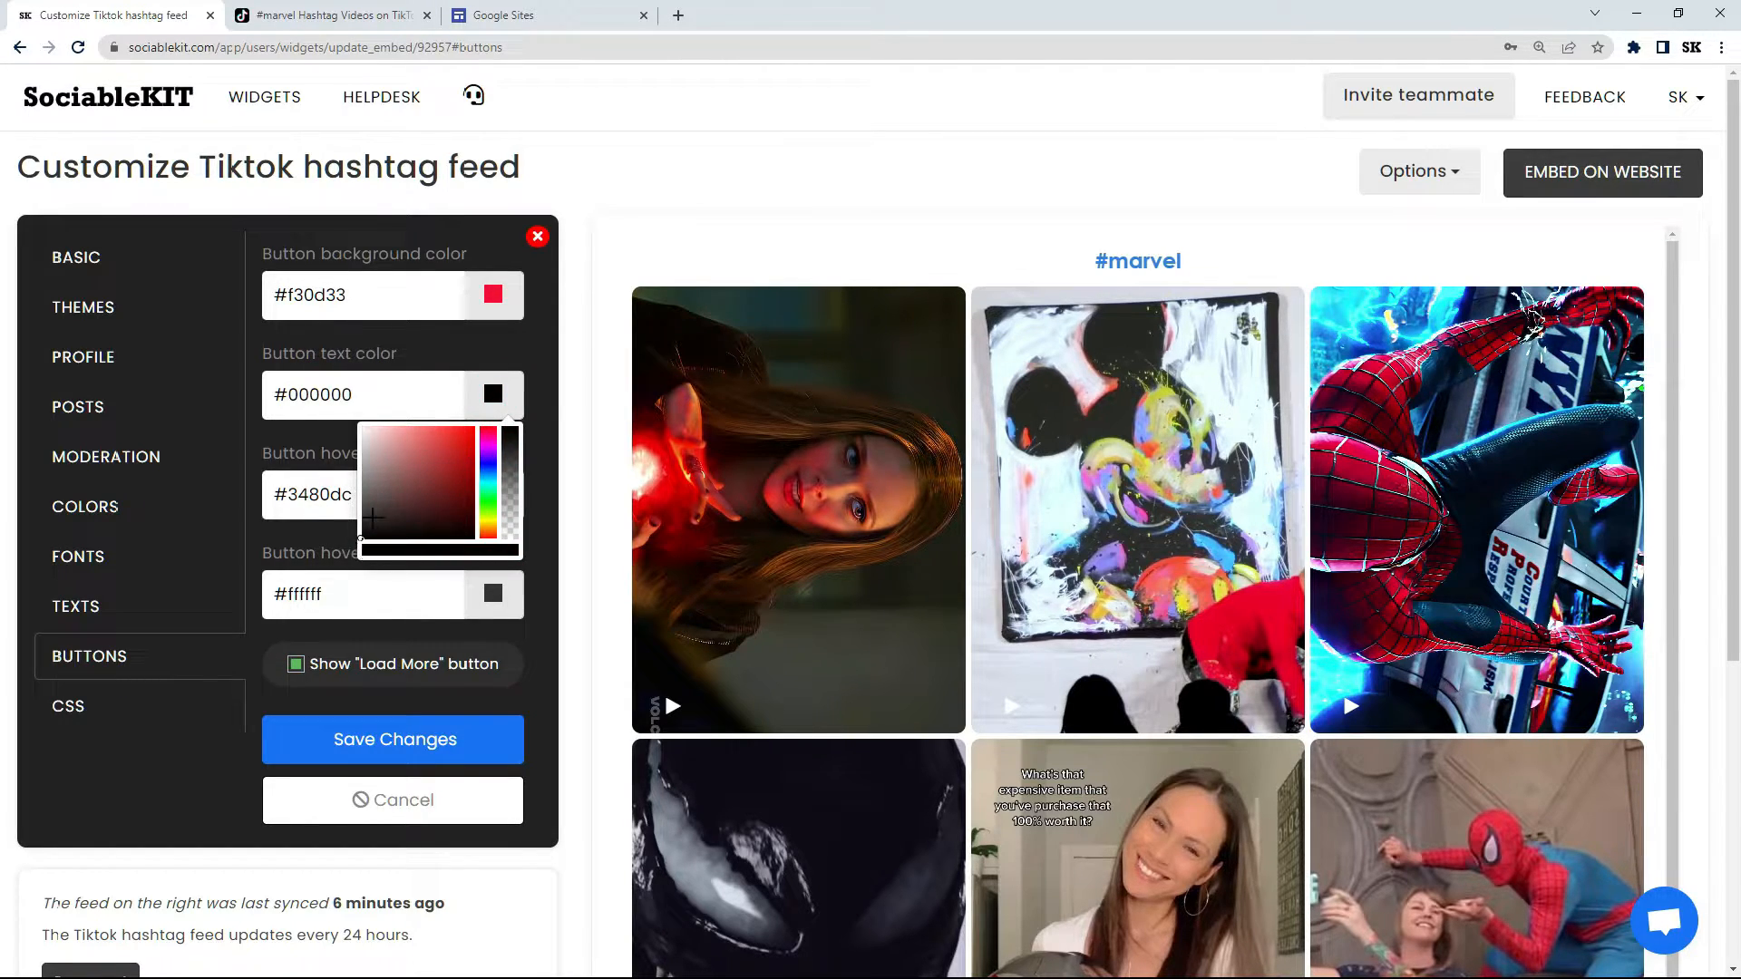
pyautogui.click(319, 460)
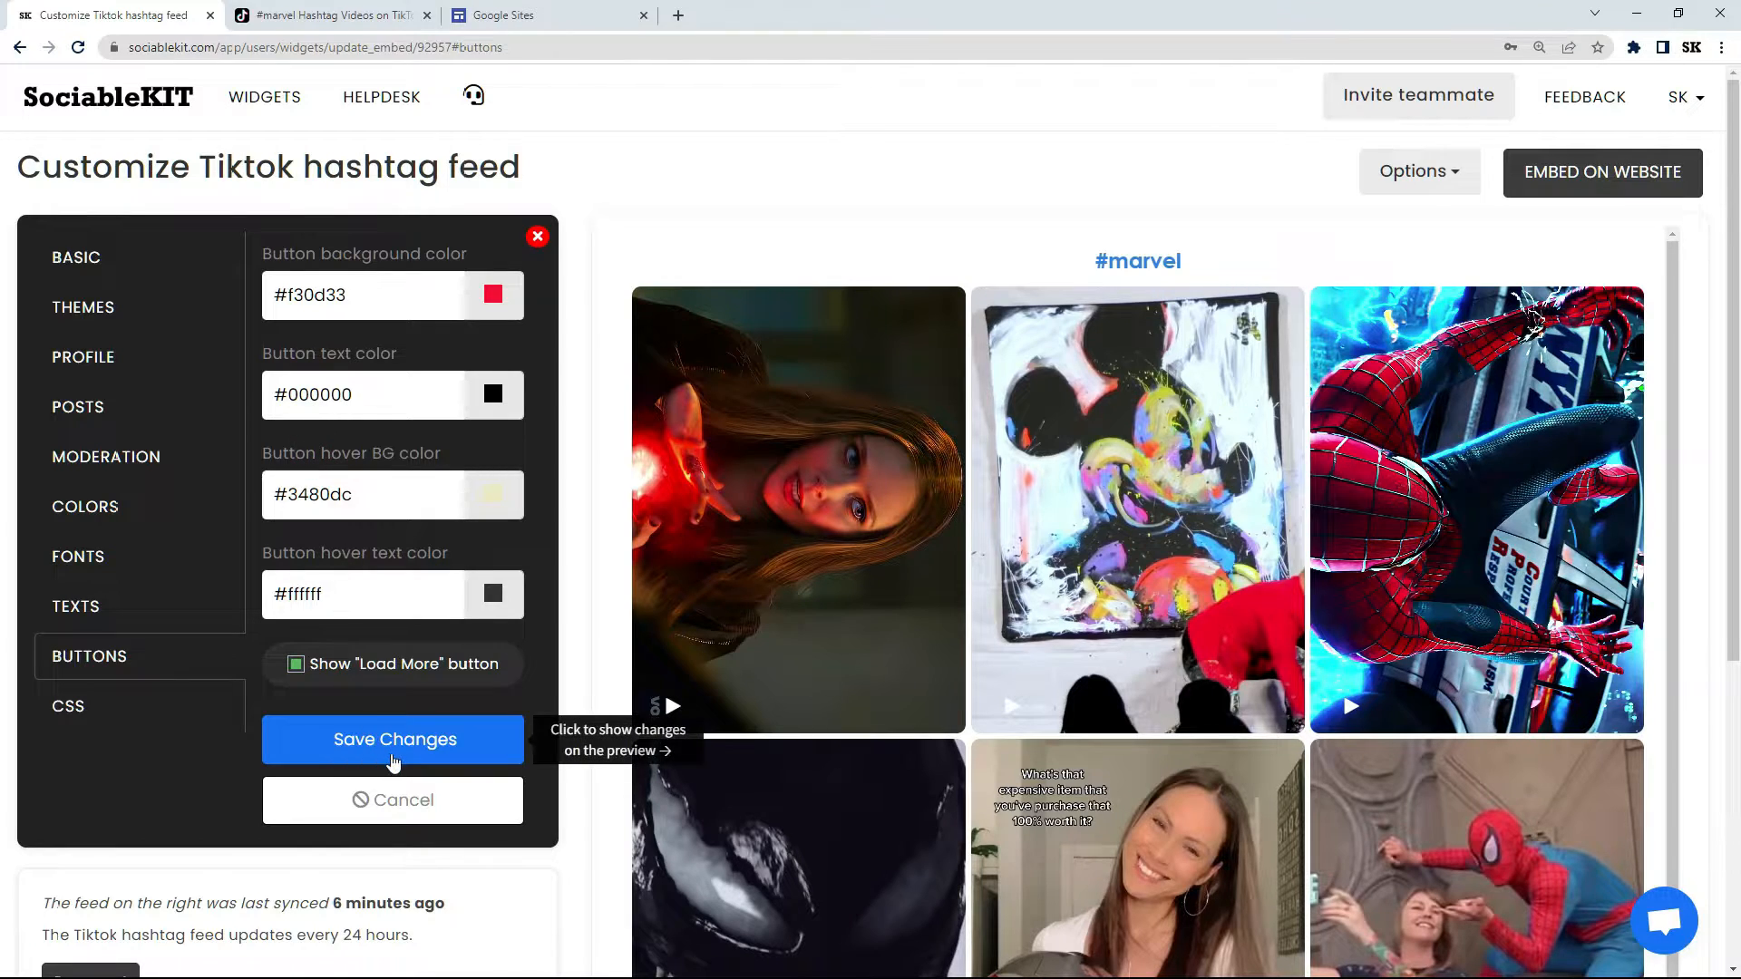
pyautogui.click(390, 751)
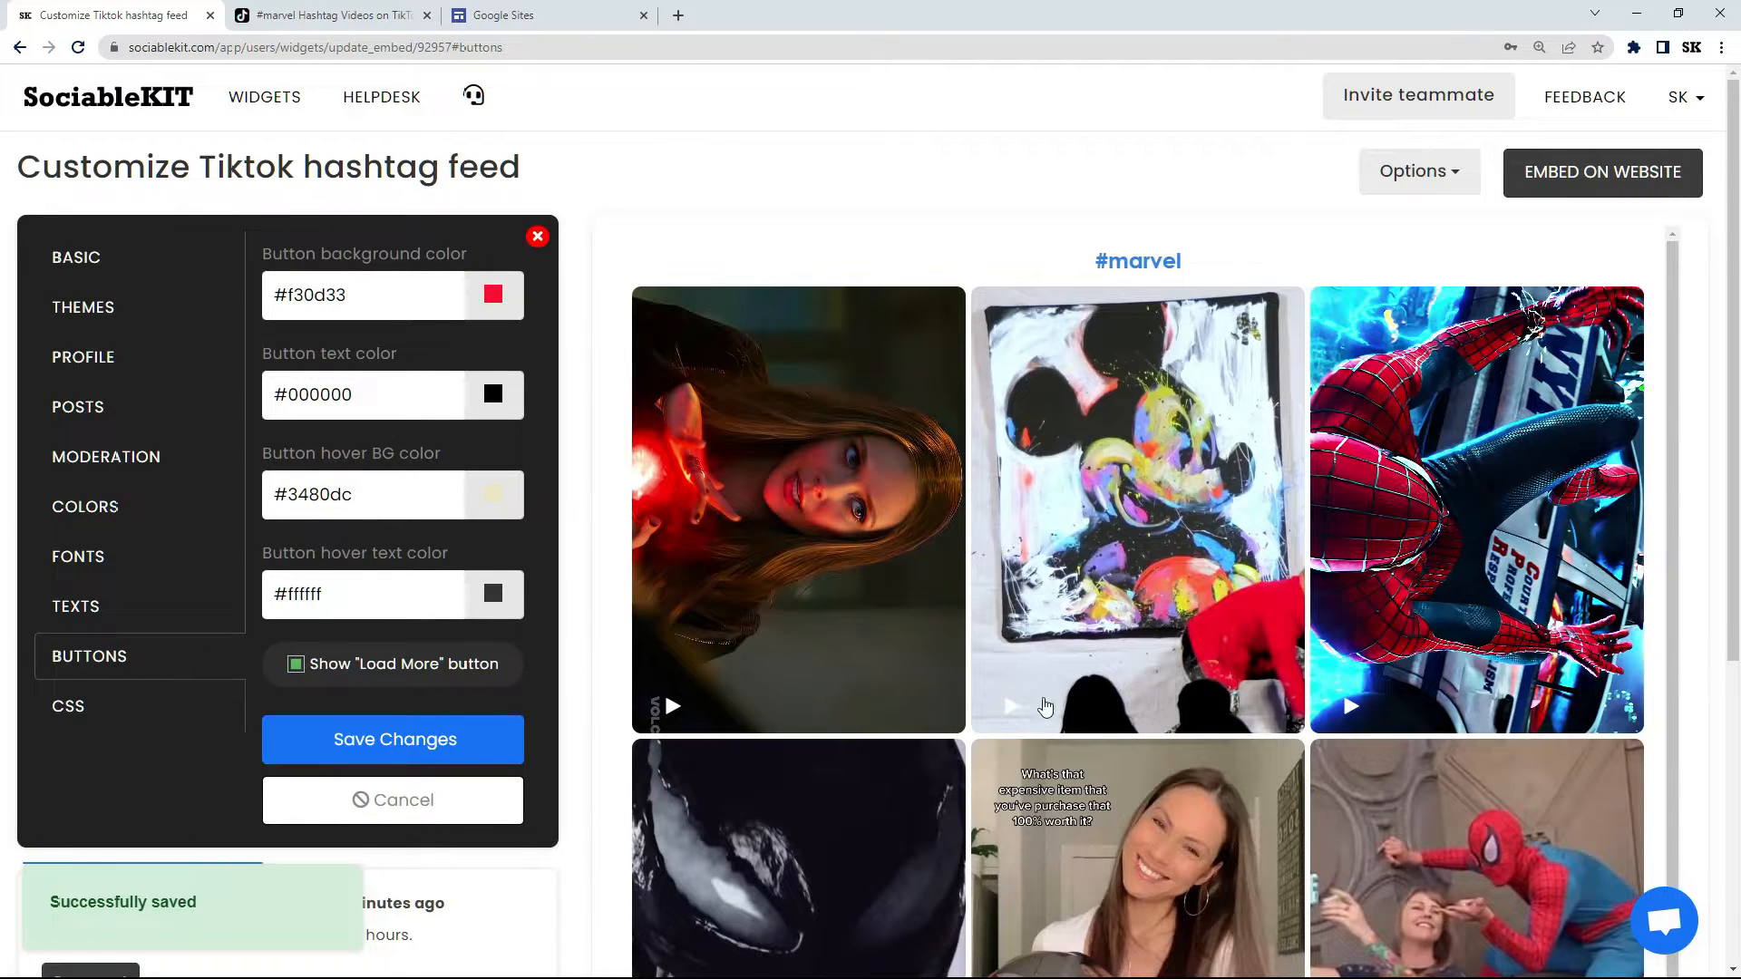
pyautogui.scroll(-5, 1714, 662)
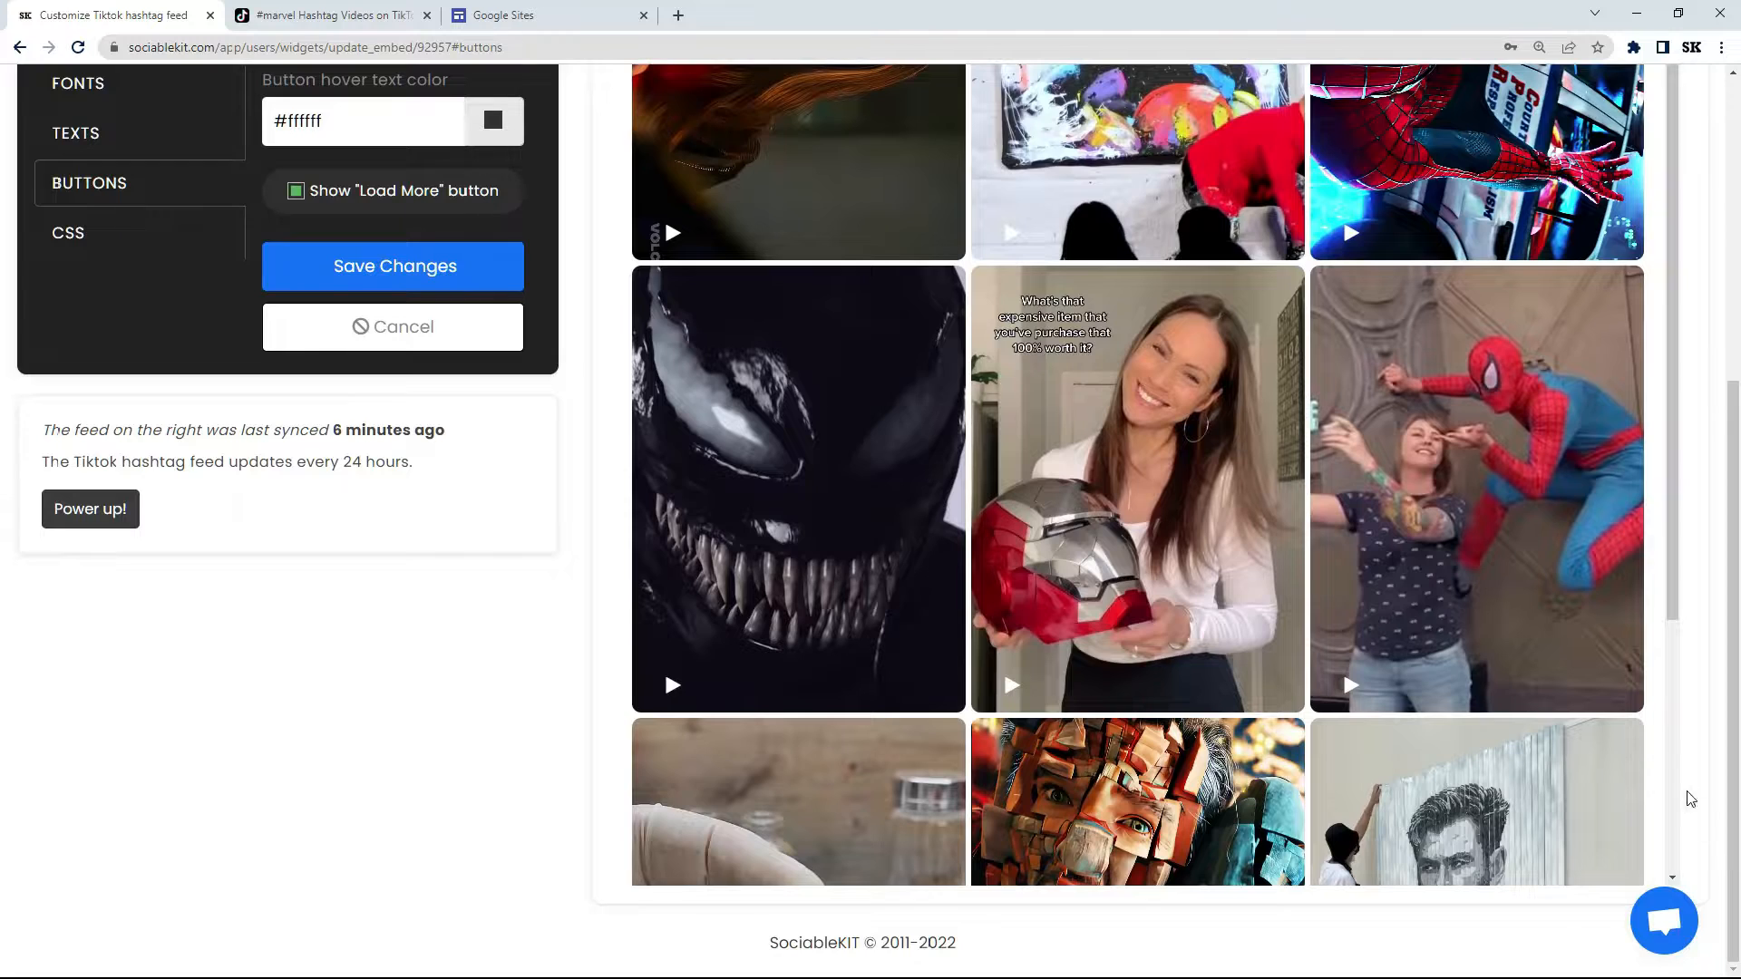
pyautogui.moveTo(1665, 639); pyautogui.dragTo(1671, 885)
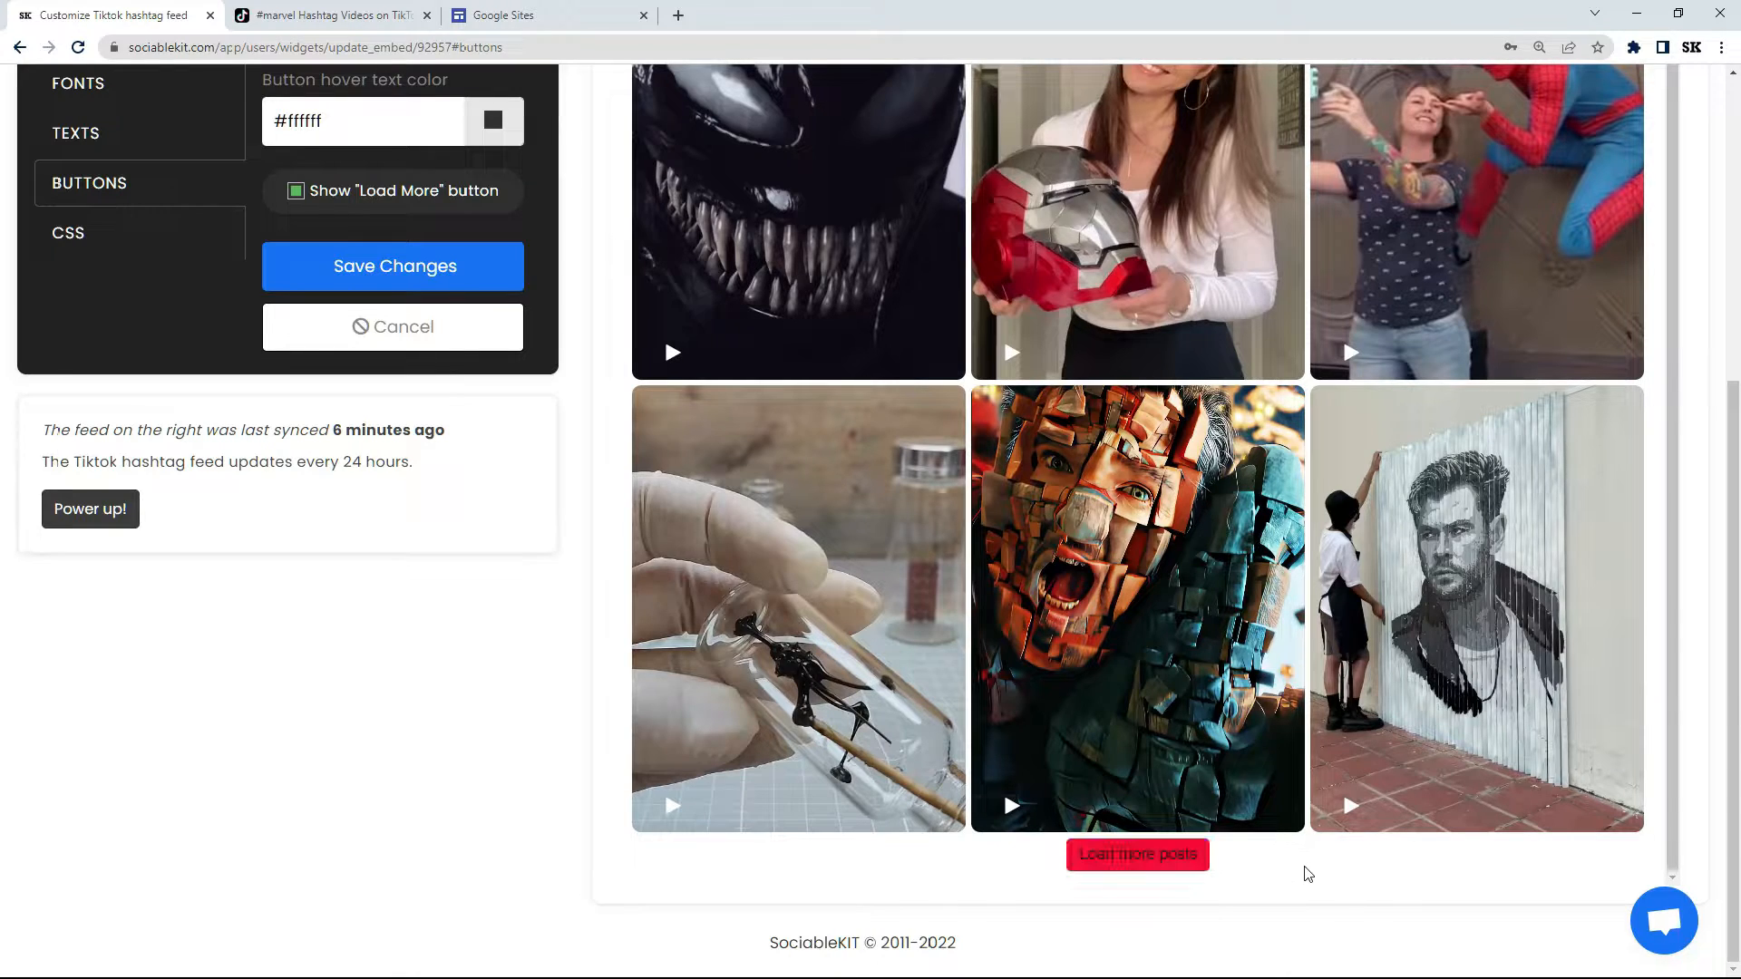
pyautogui.scroll(10, 1683, 704)
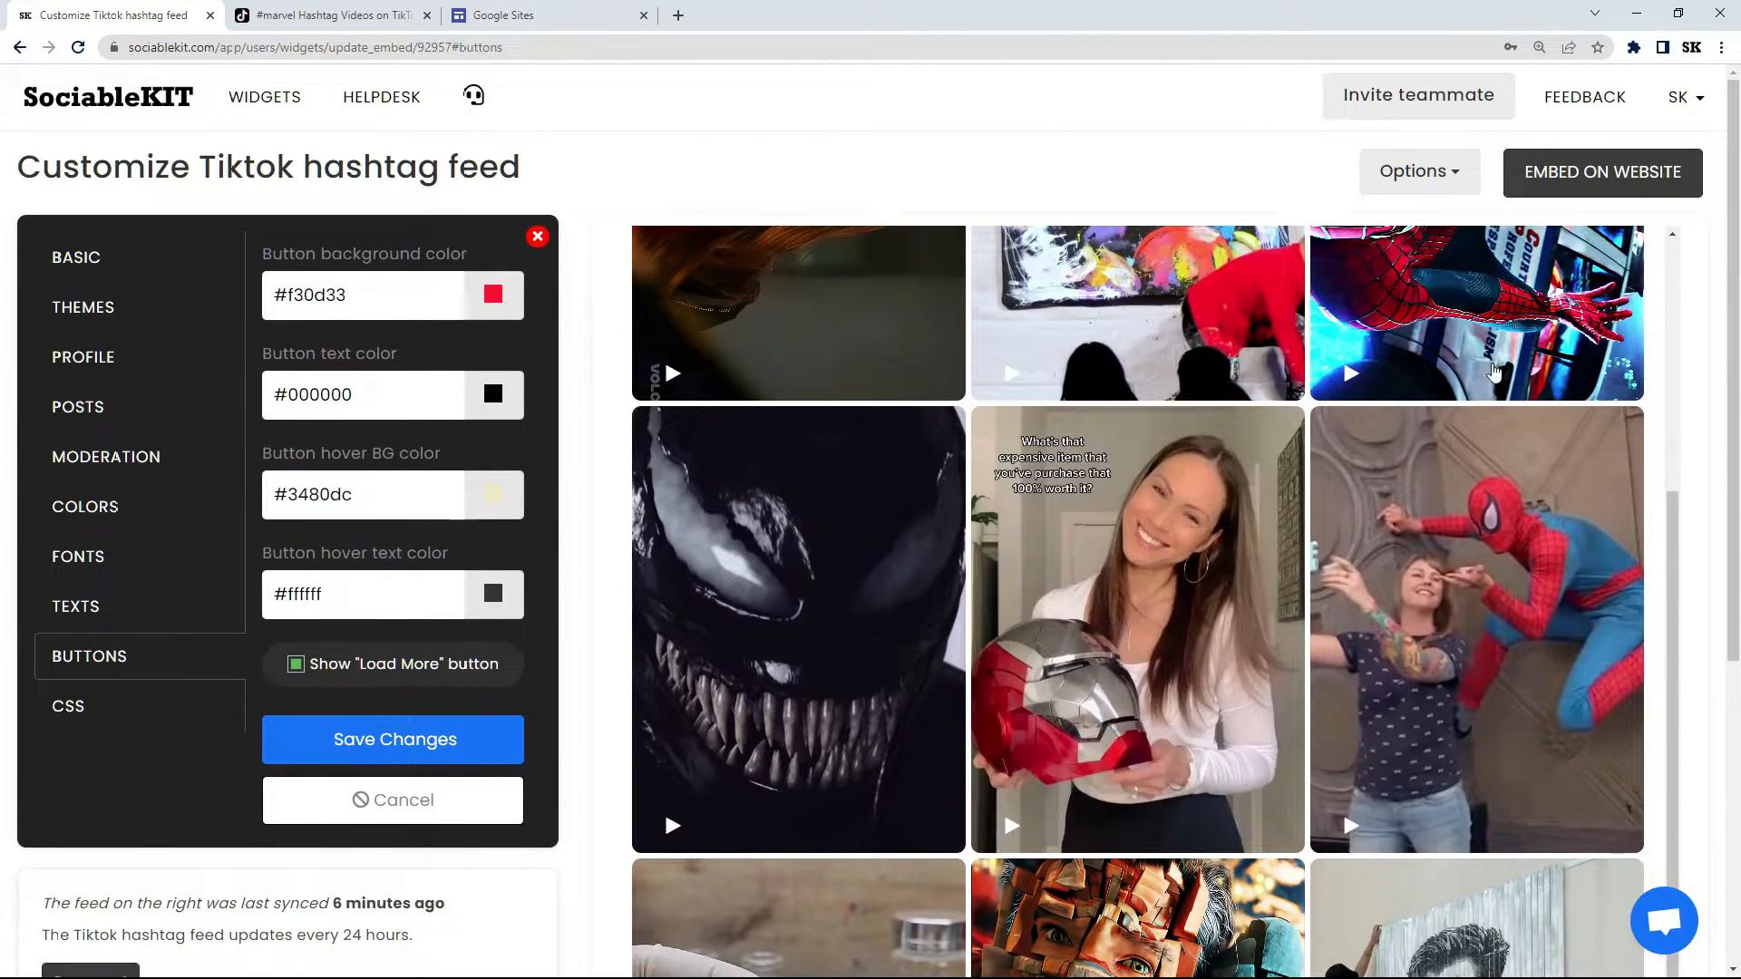
# Set the button background color back to #435b77 and the button text color to #ffffff, and save the changes
pyautogui.tripleClick(331, 297)
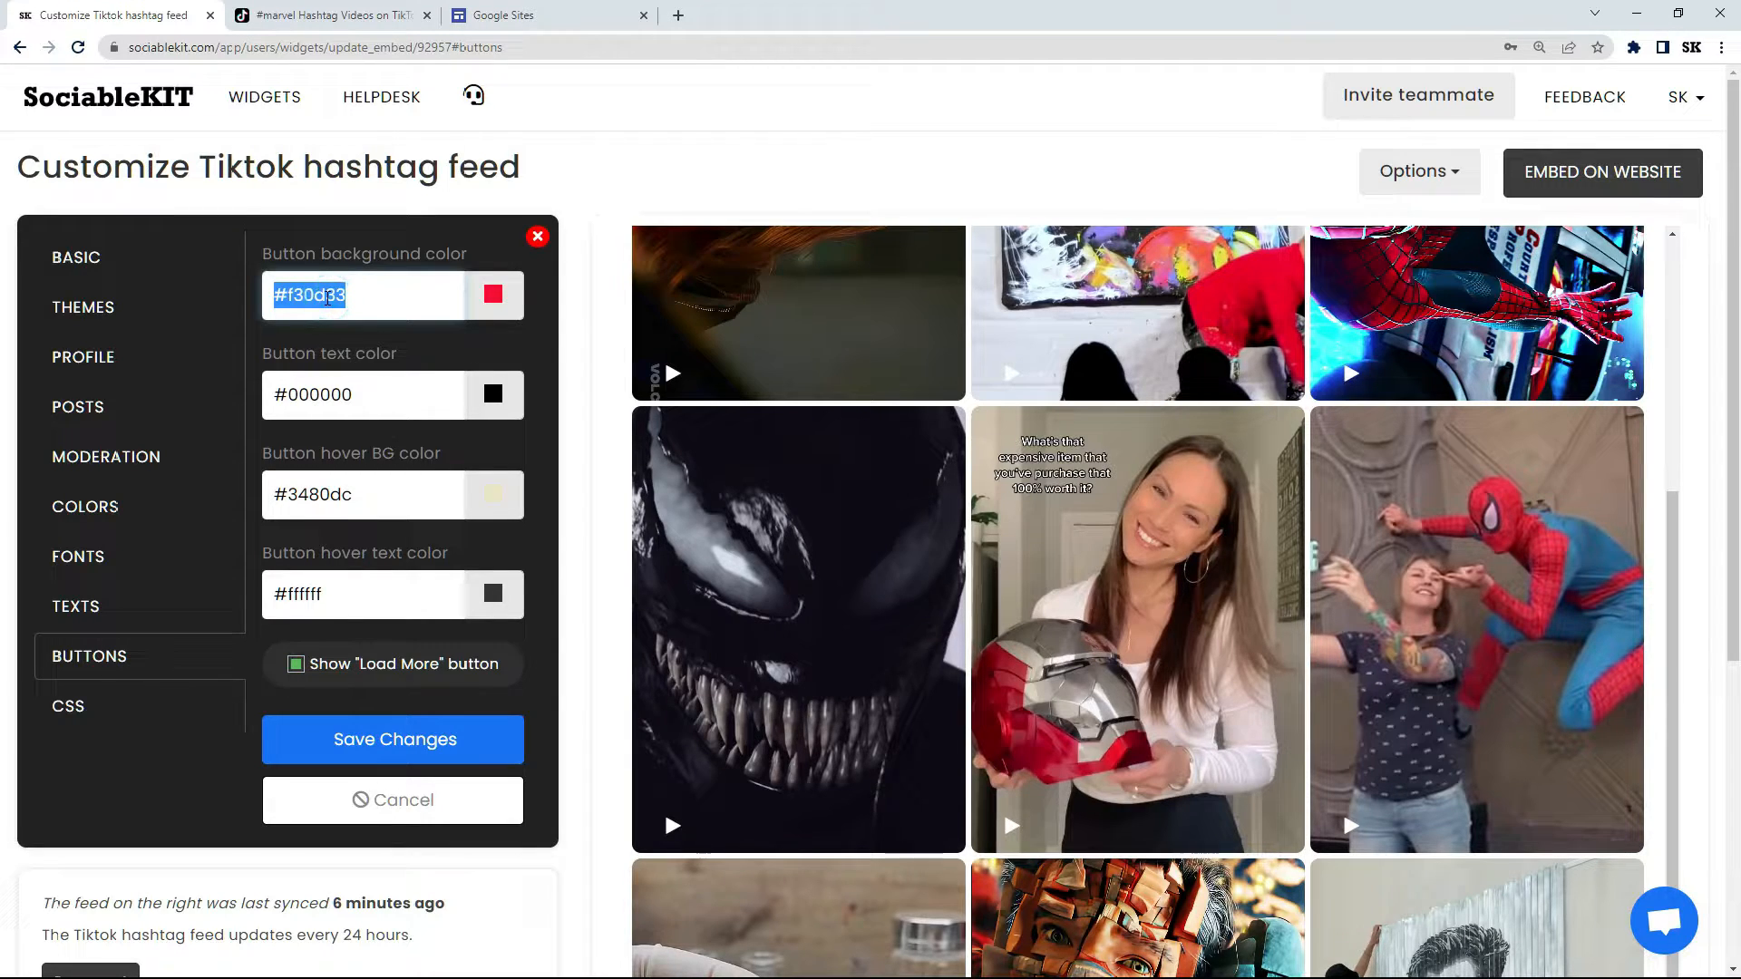
pyautogui.write('#435b77')
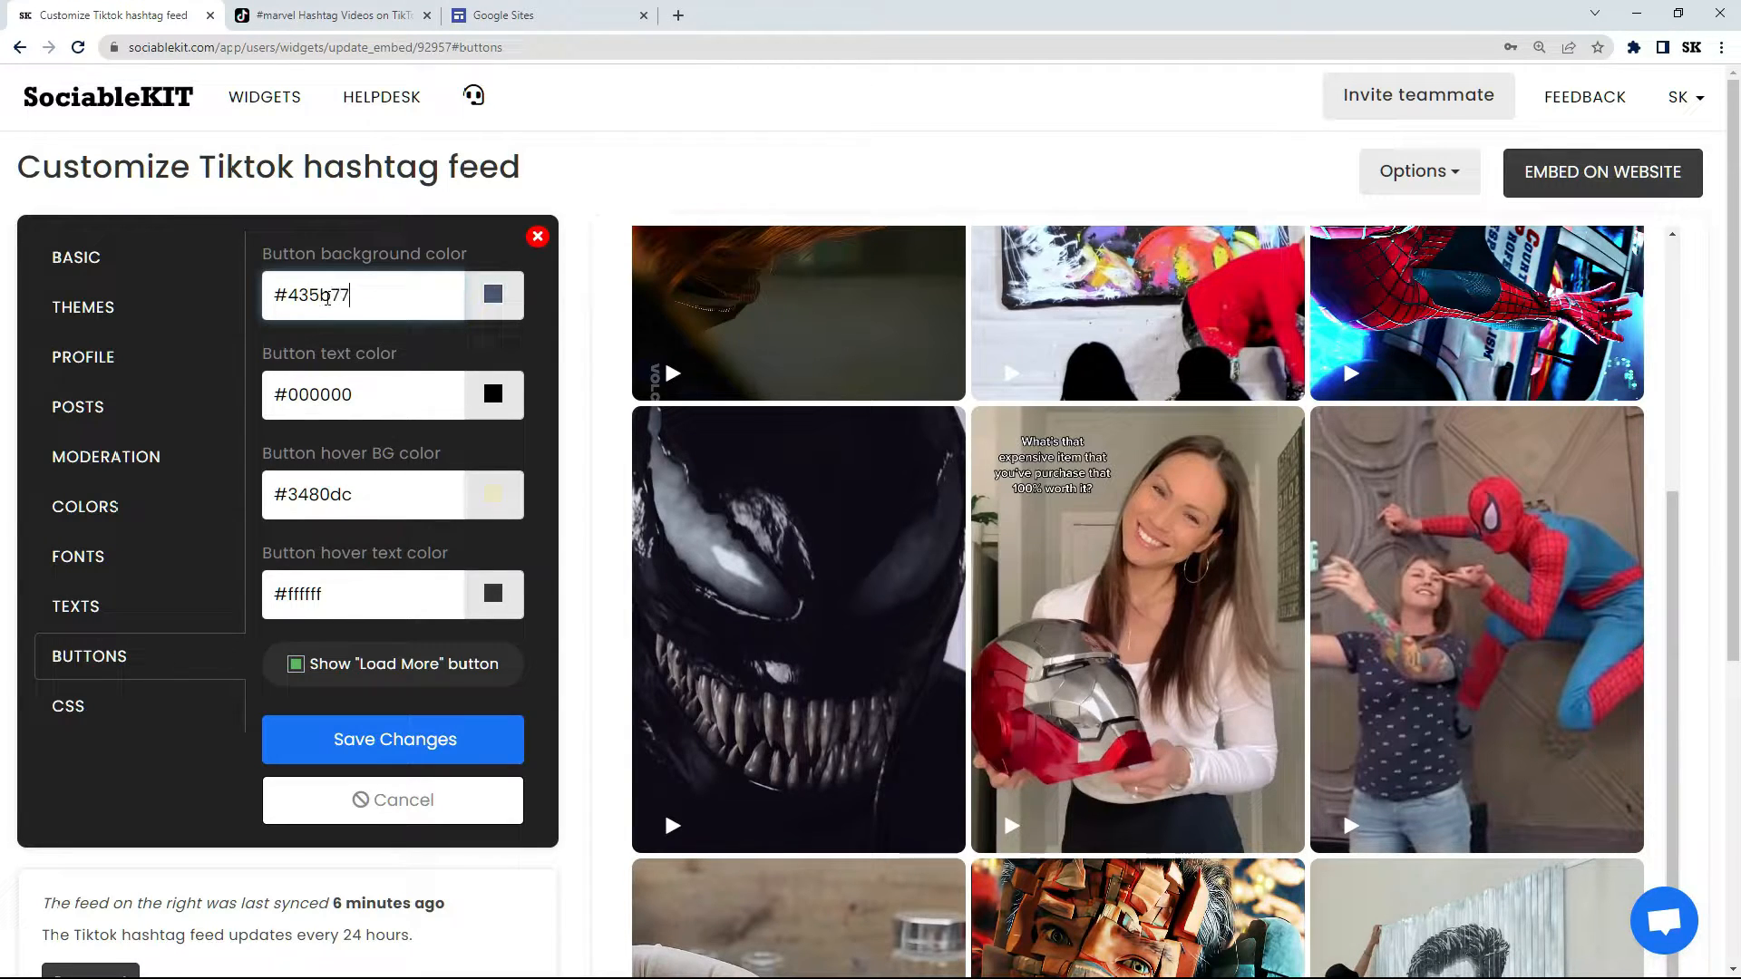
pyautogui.tripleClick(328, 393)
pyautogui.write('#')
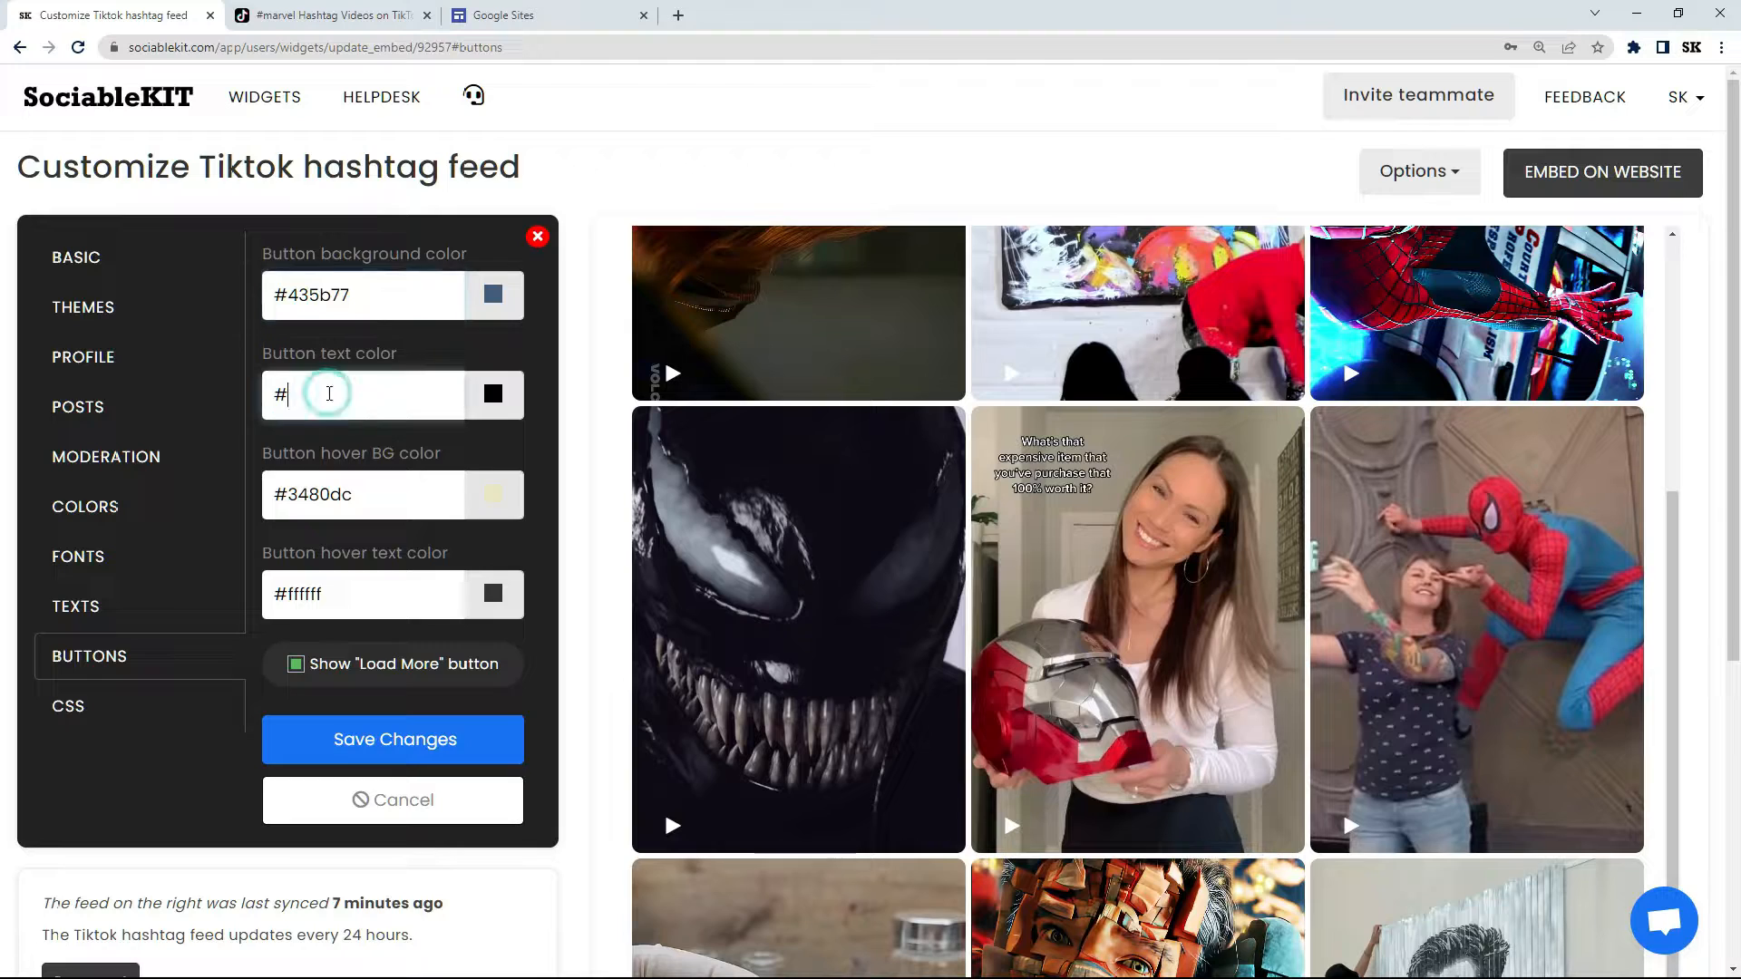
pyautogui.write('ffff')
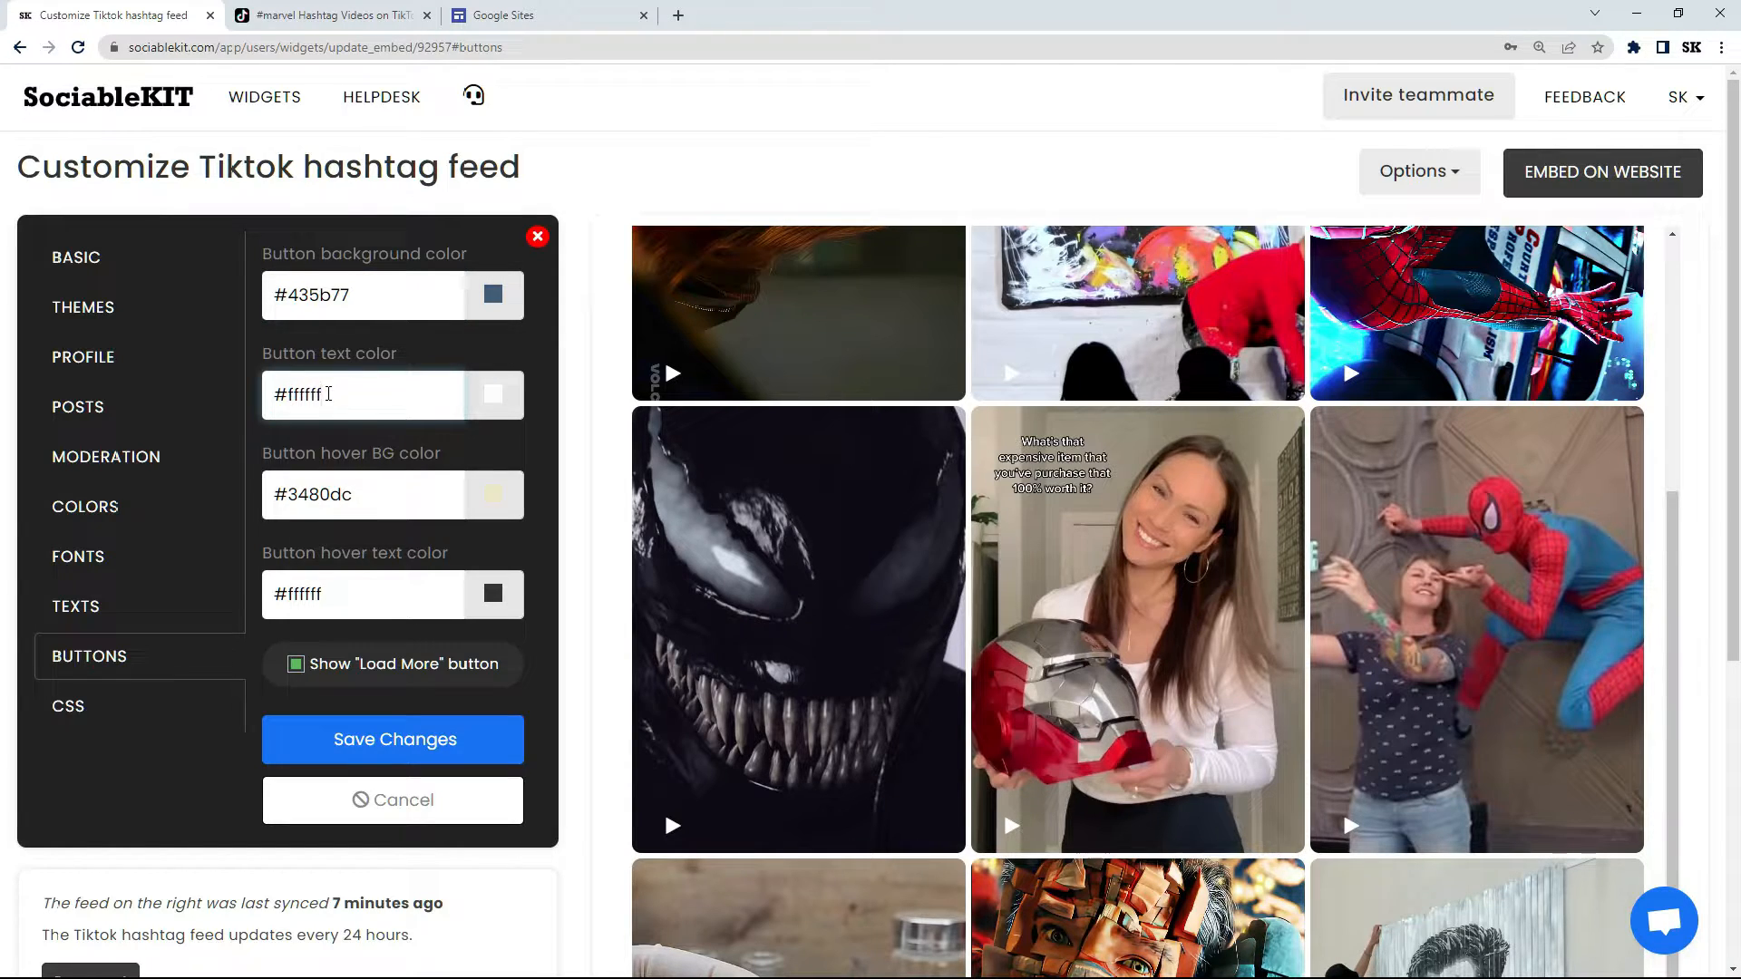
pyautogui.write('ff')
pyautogui.click(392, 738)
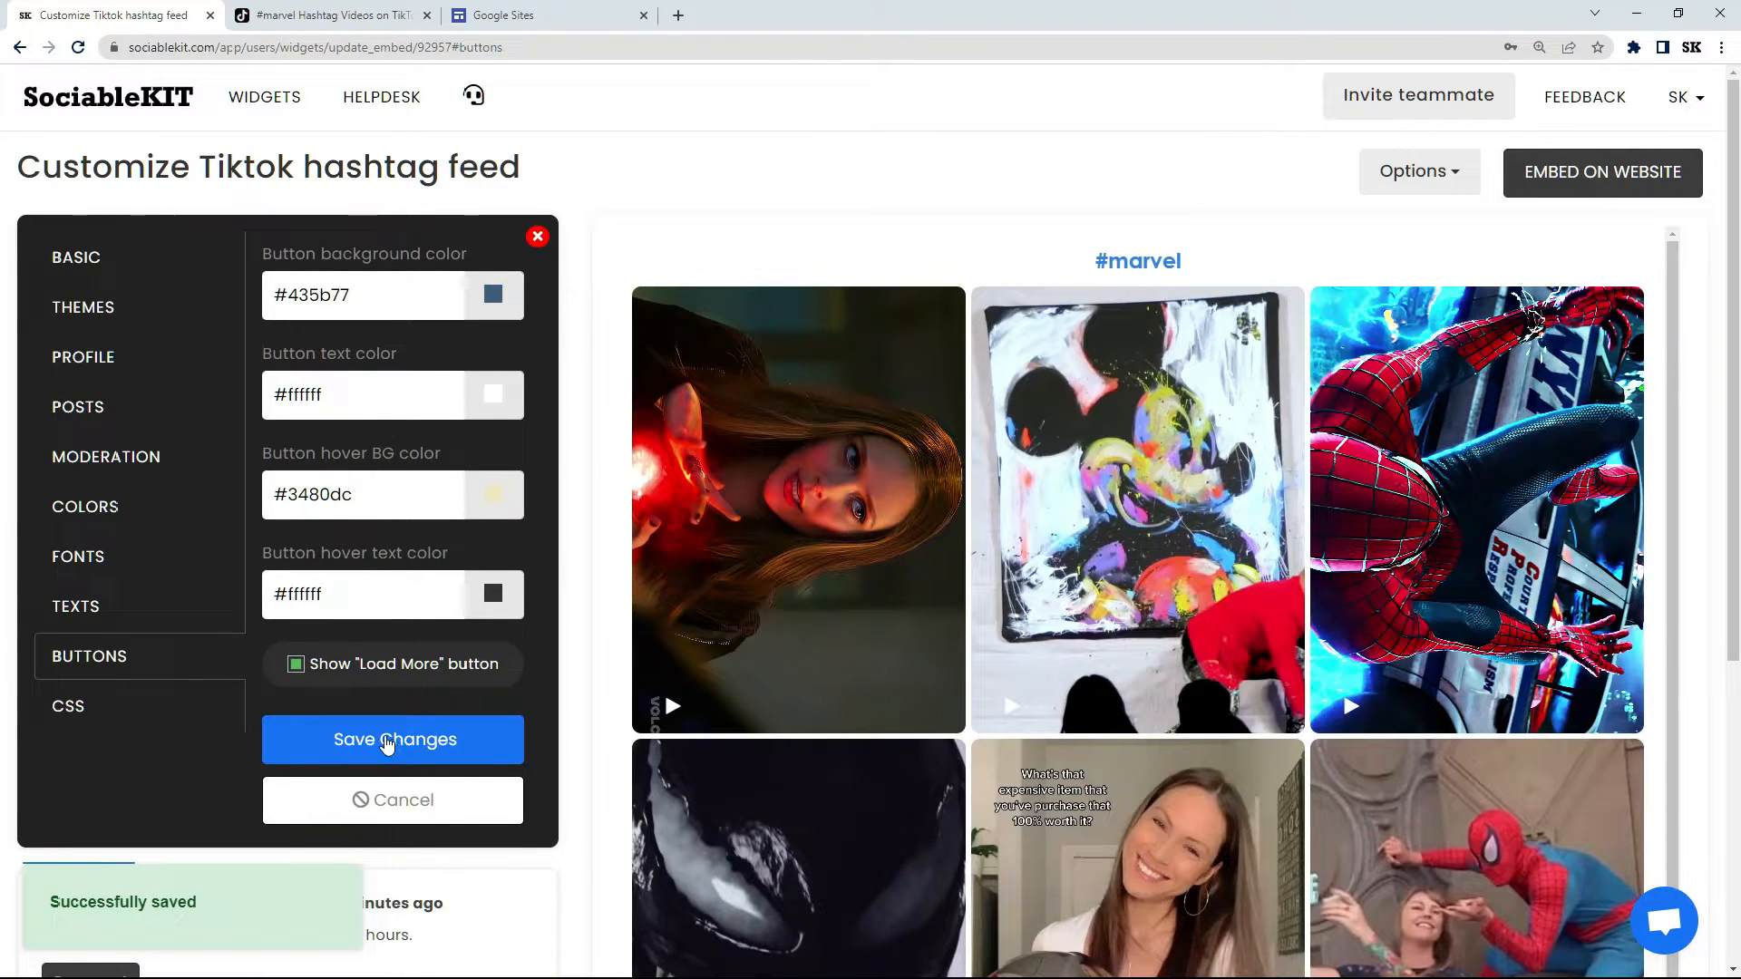
# Choose Google Sites as the website builder for embedding the feed and copy its JavaScript embed code
pyautogui.click(146, 713)
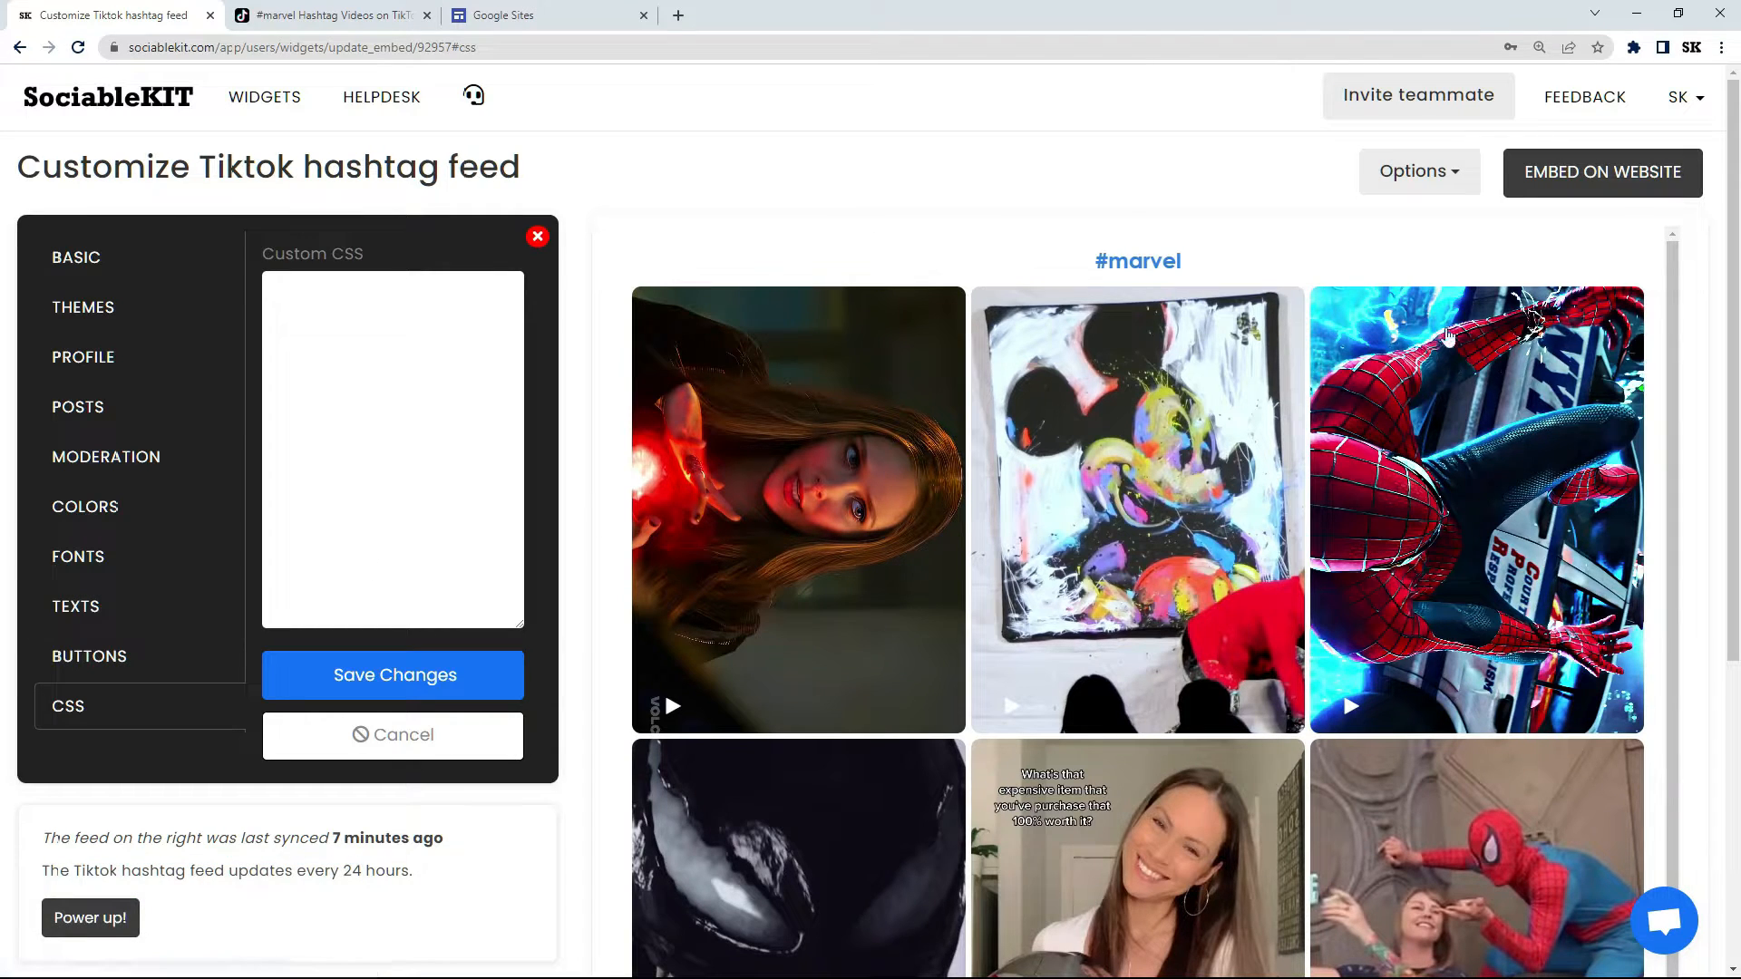
pyautogui.click(1596, 197)
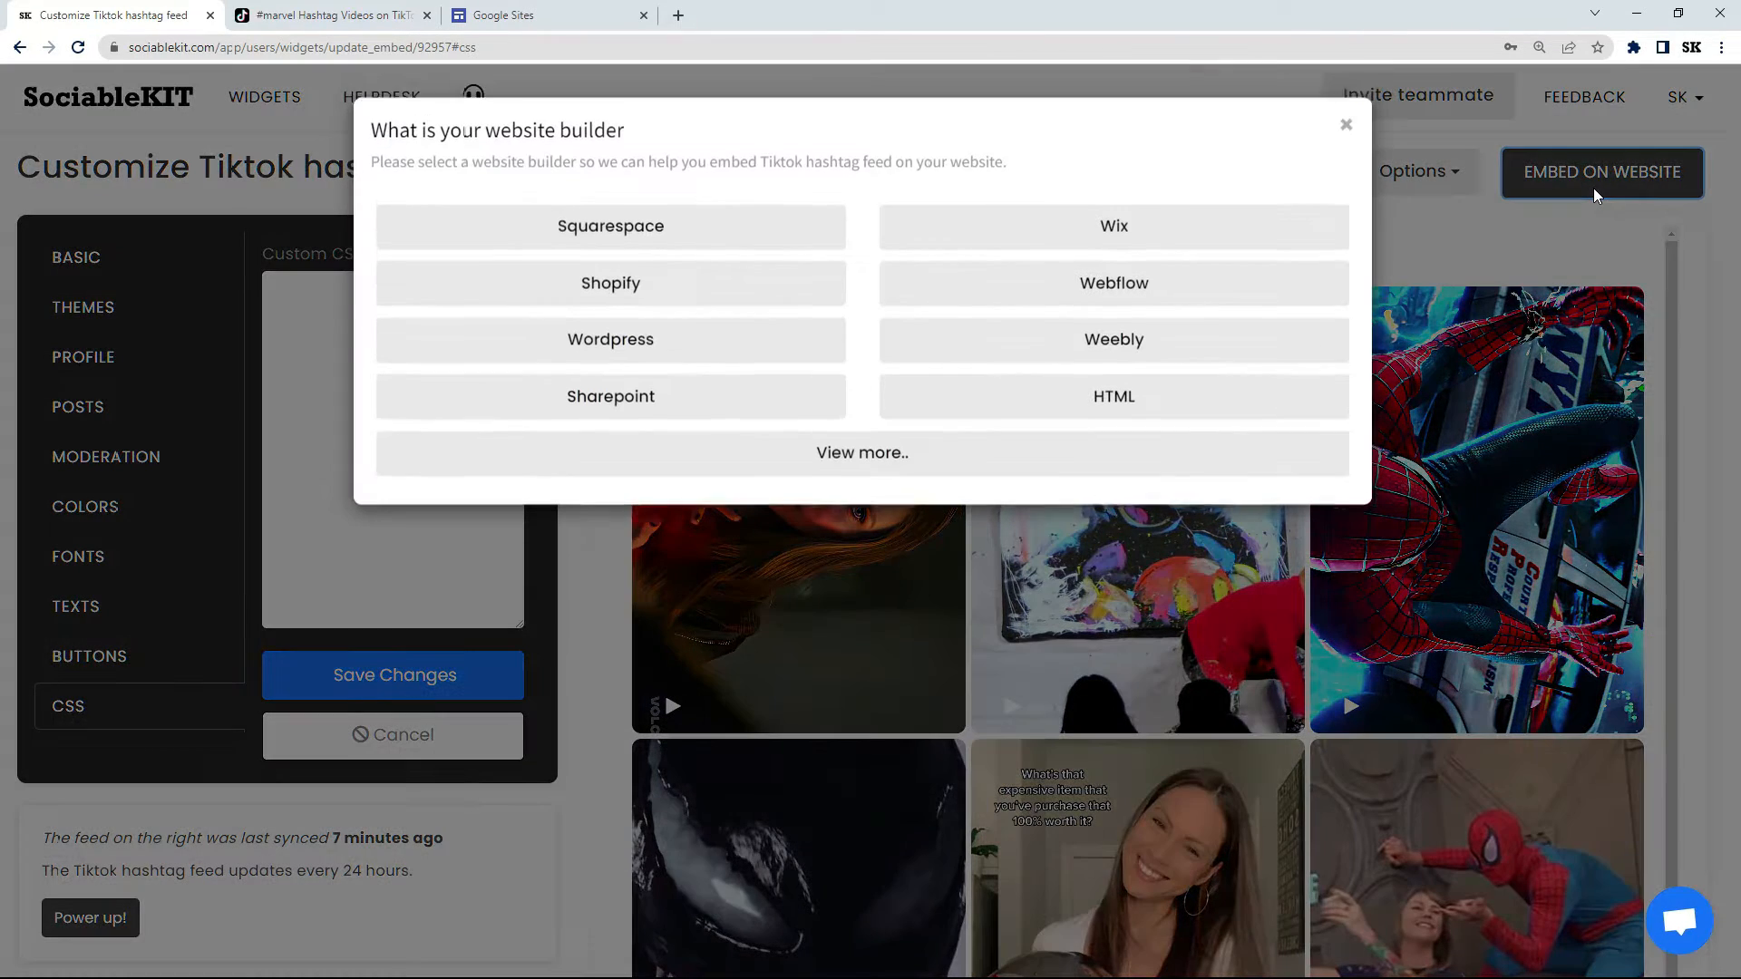
pyautogui.click(866, 458)
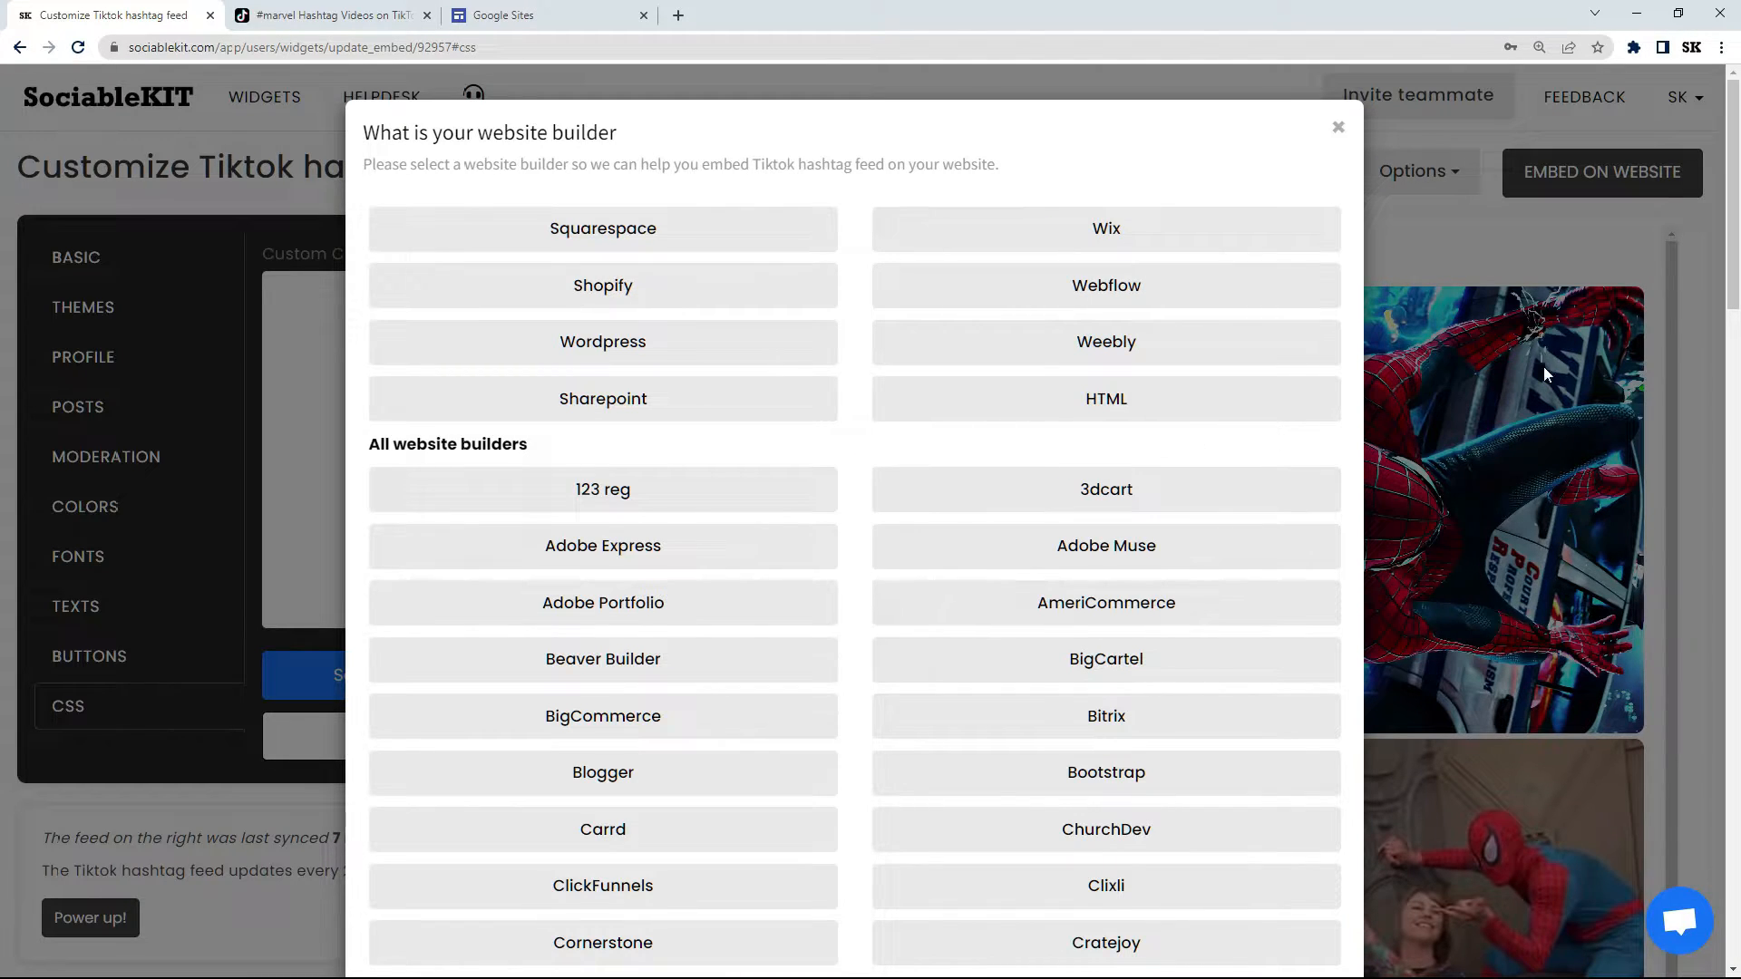
pyautogui.moveTo(1733, 240); pyautogui.dragTo(1733, 472)
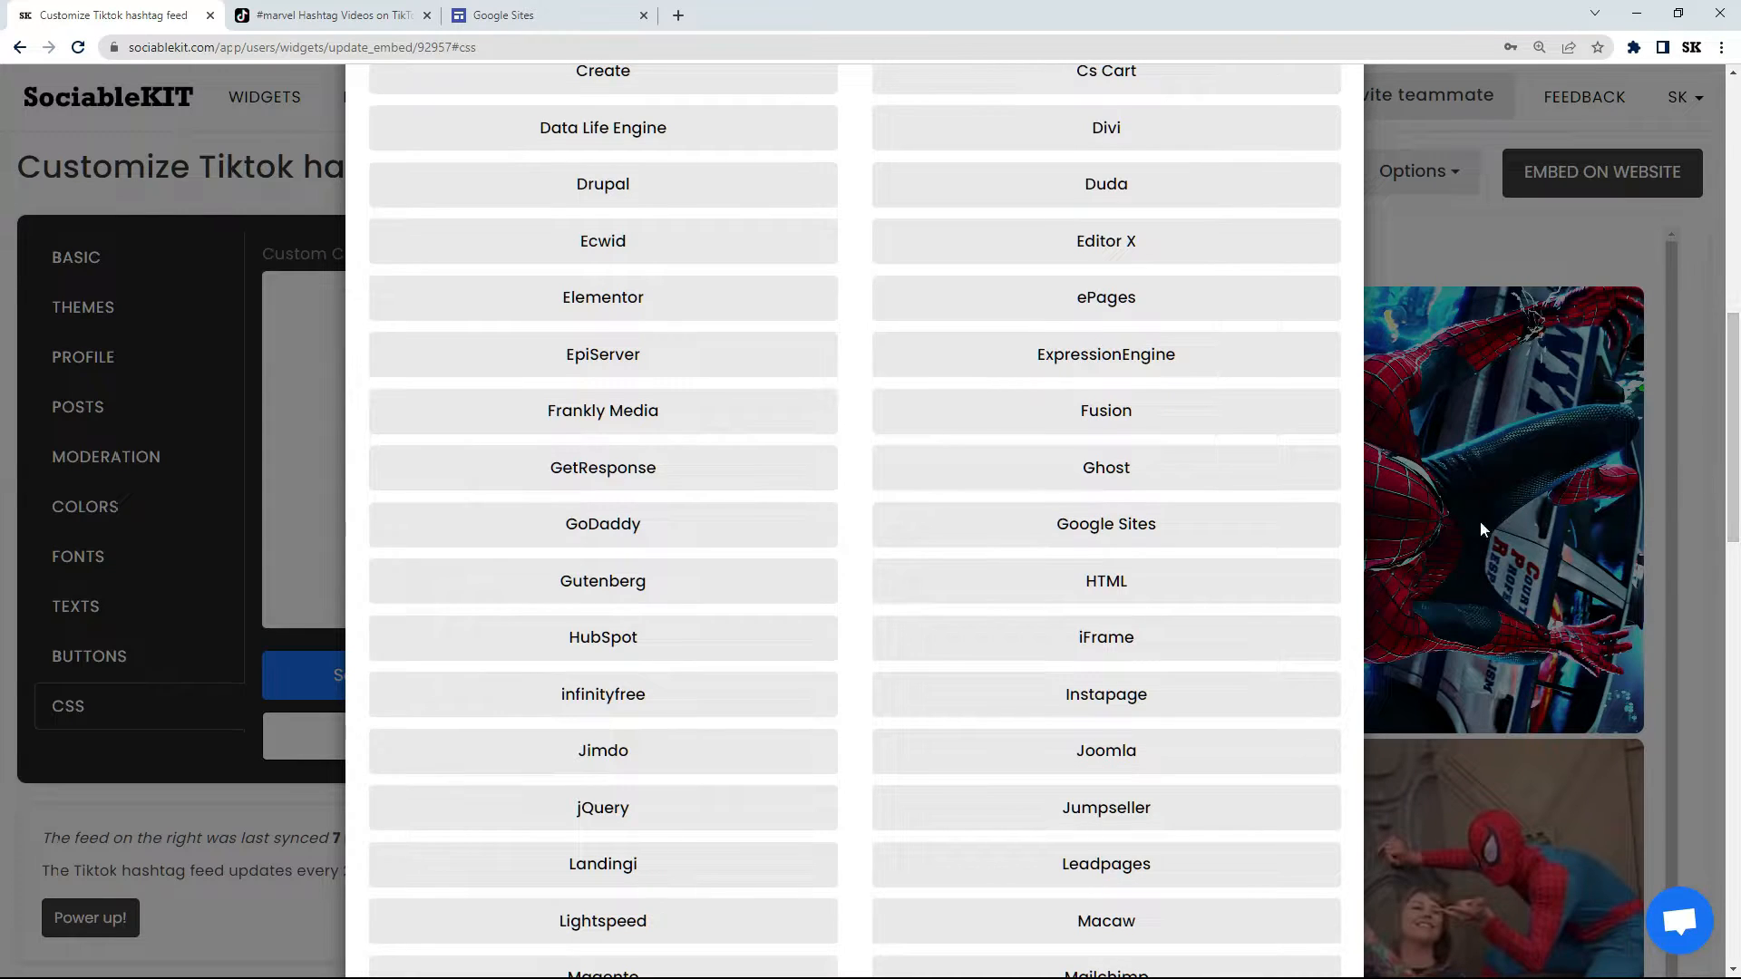
pyautogui.click(1114, 530)
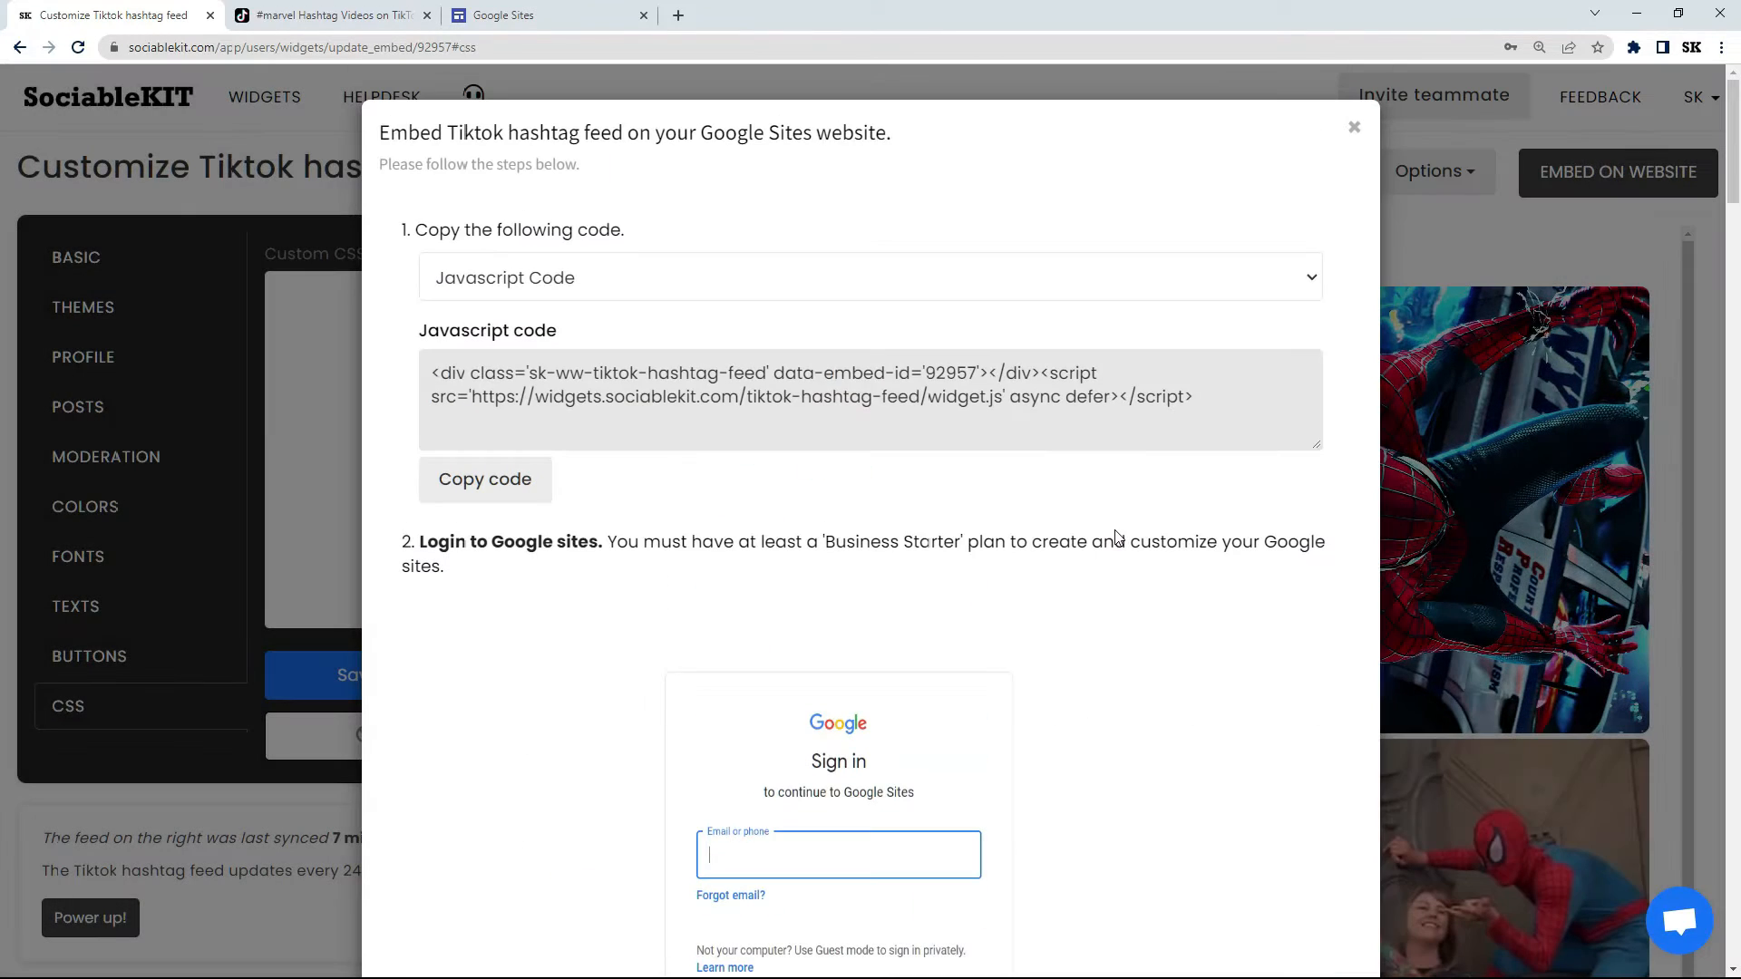
pyautogui.click(483, 481)
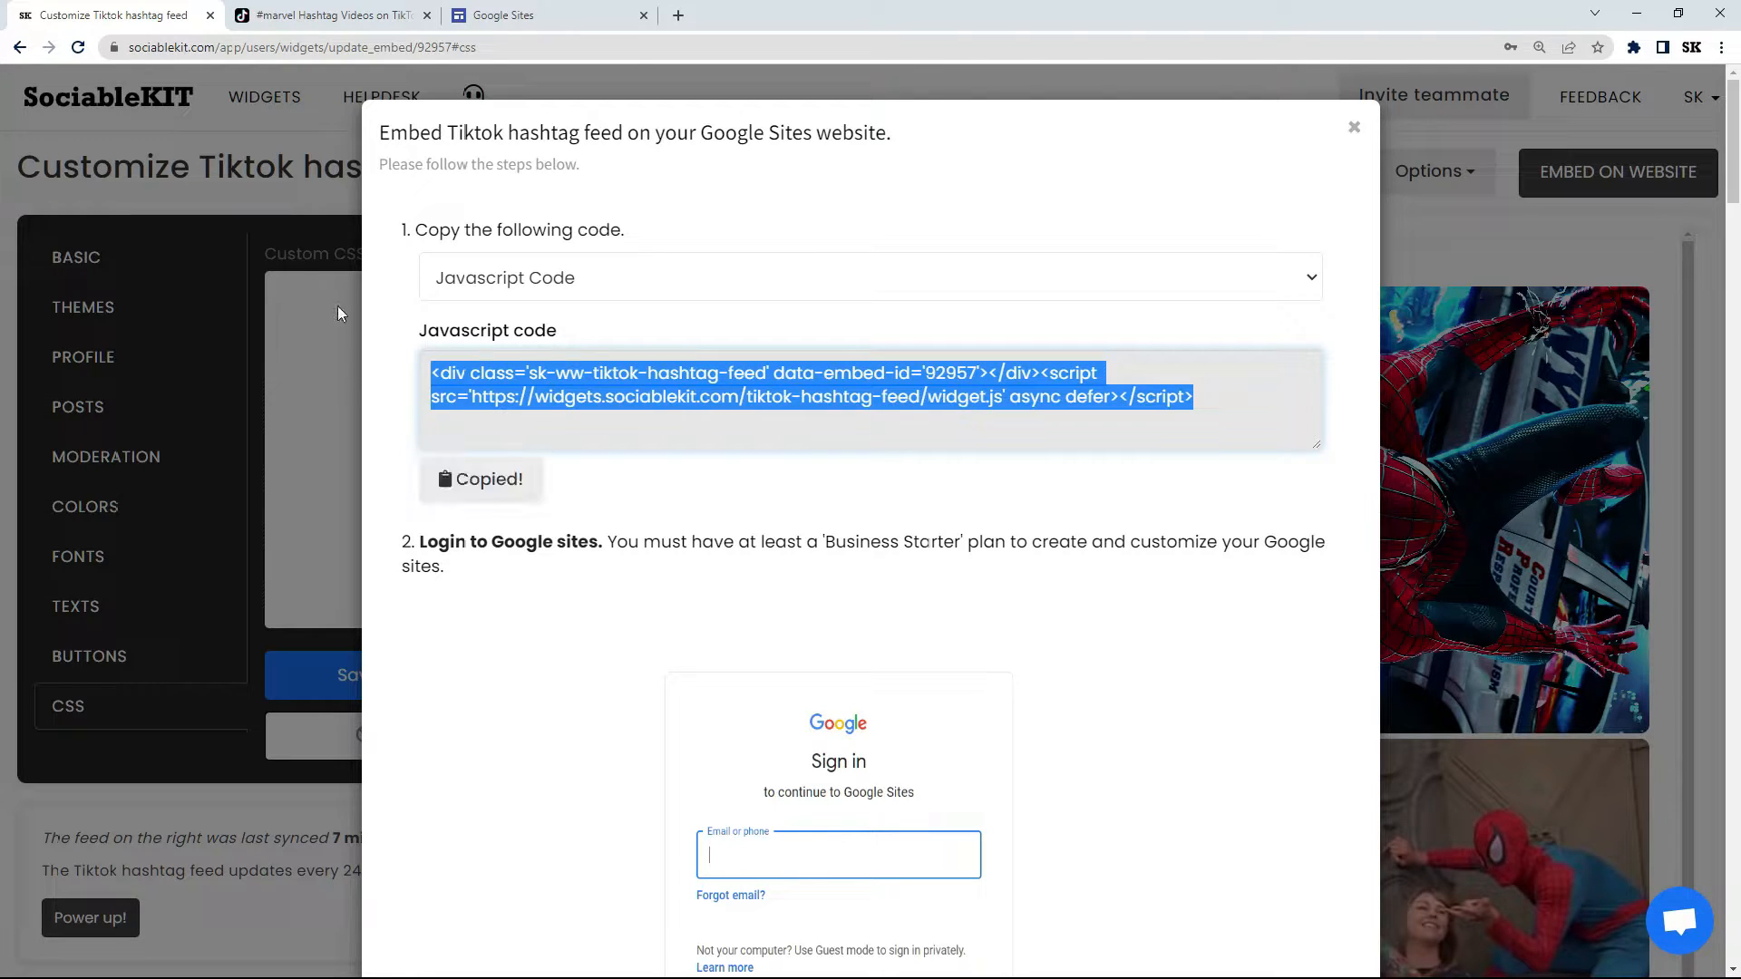
# Switch to Google Sites, embed the copied JavaScript code in the SociableKIT site, and enlarge the embedded feed to about three video columns wide
pyautogui.click(544, 16)
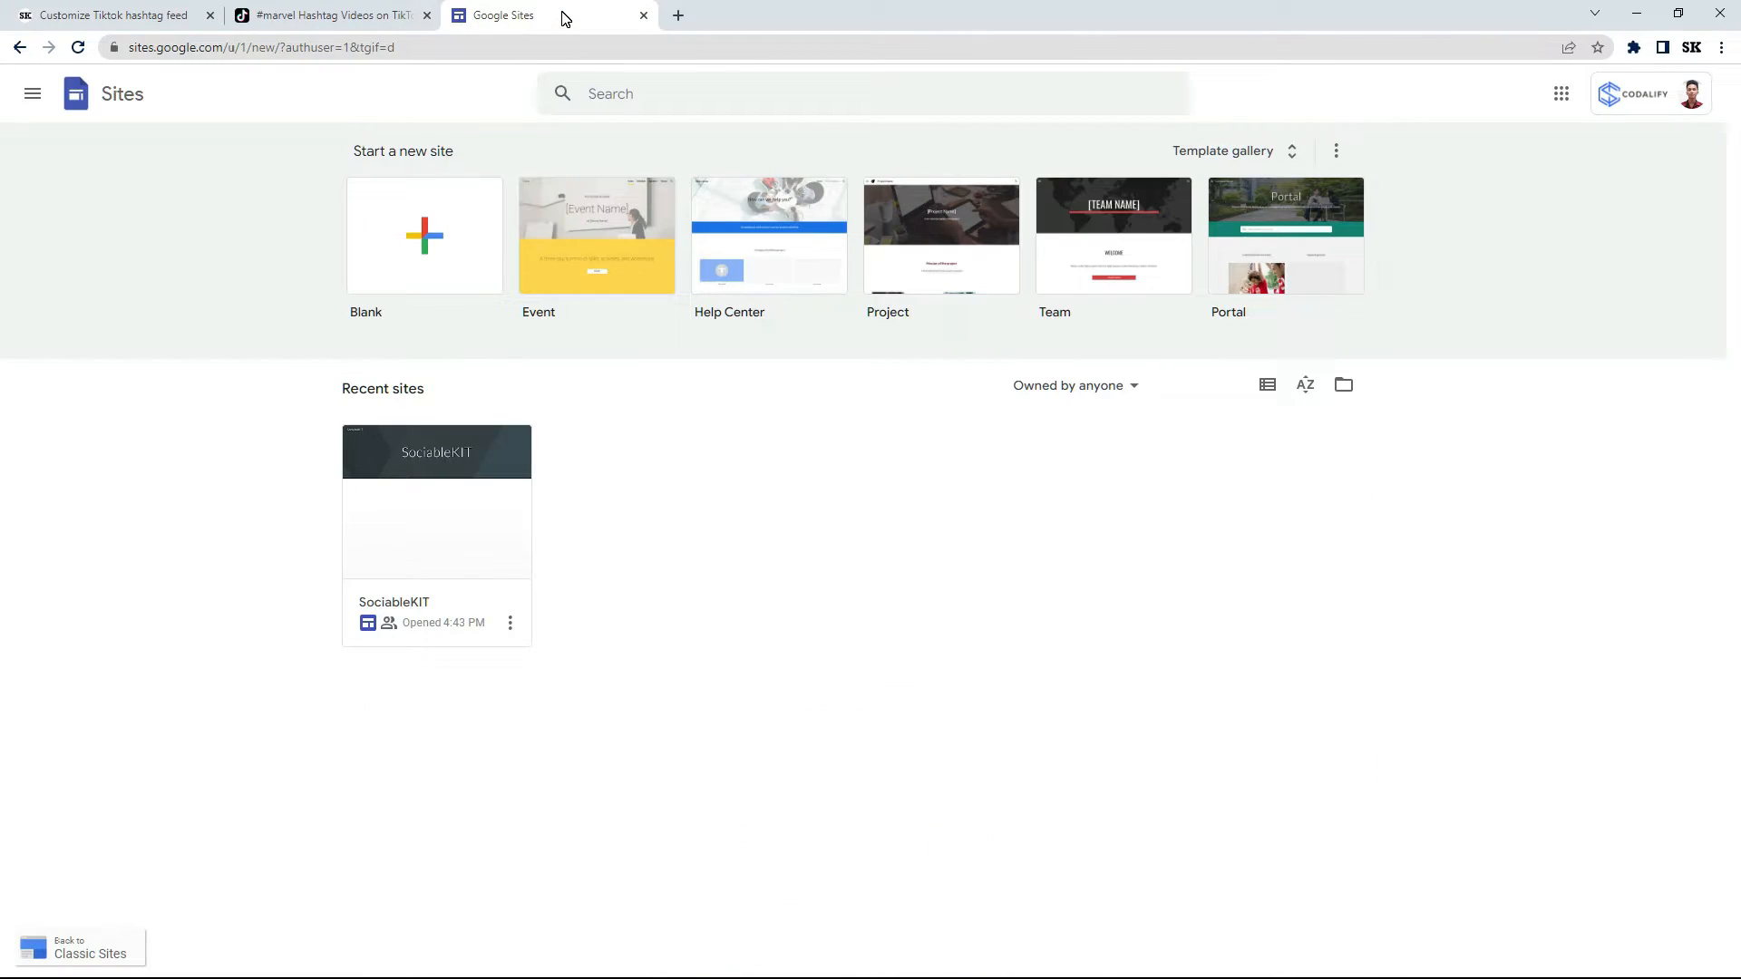
pyautogui.click(430, 541)
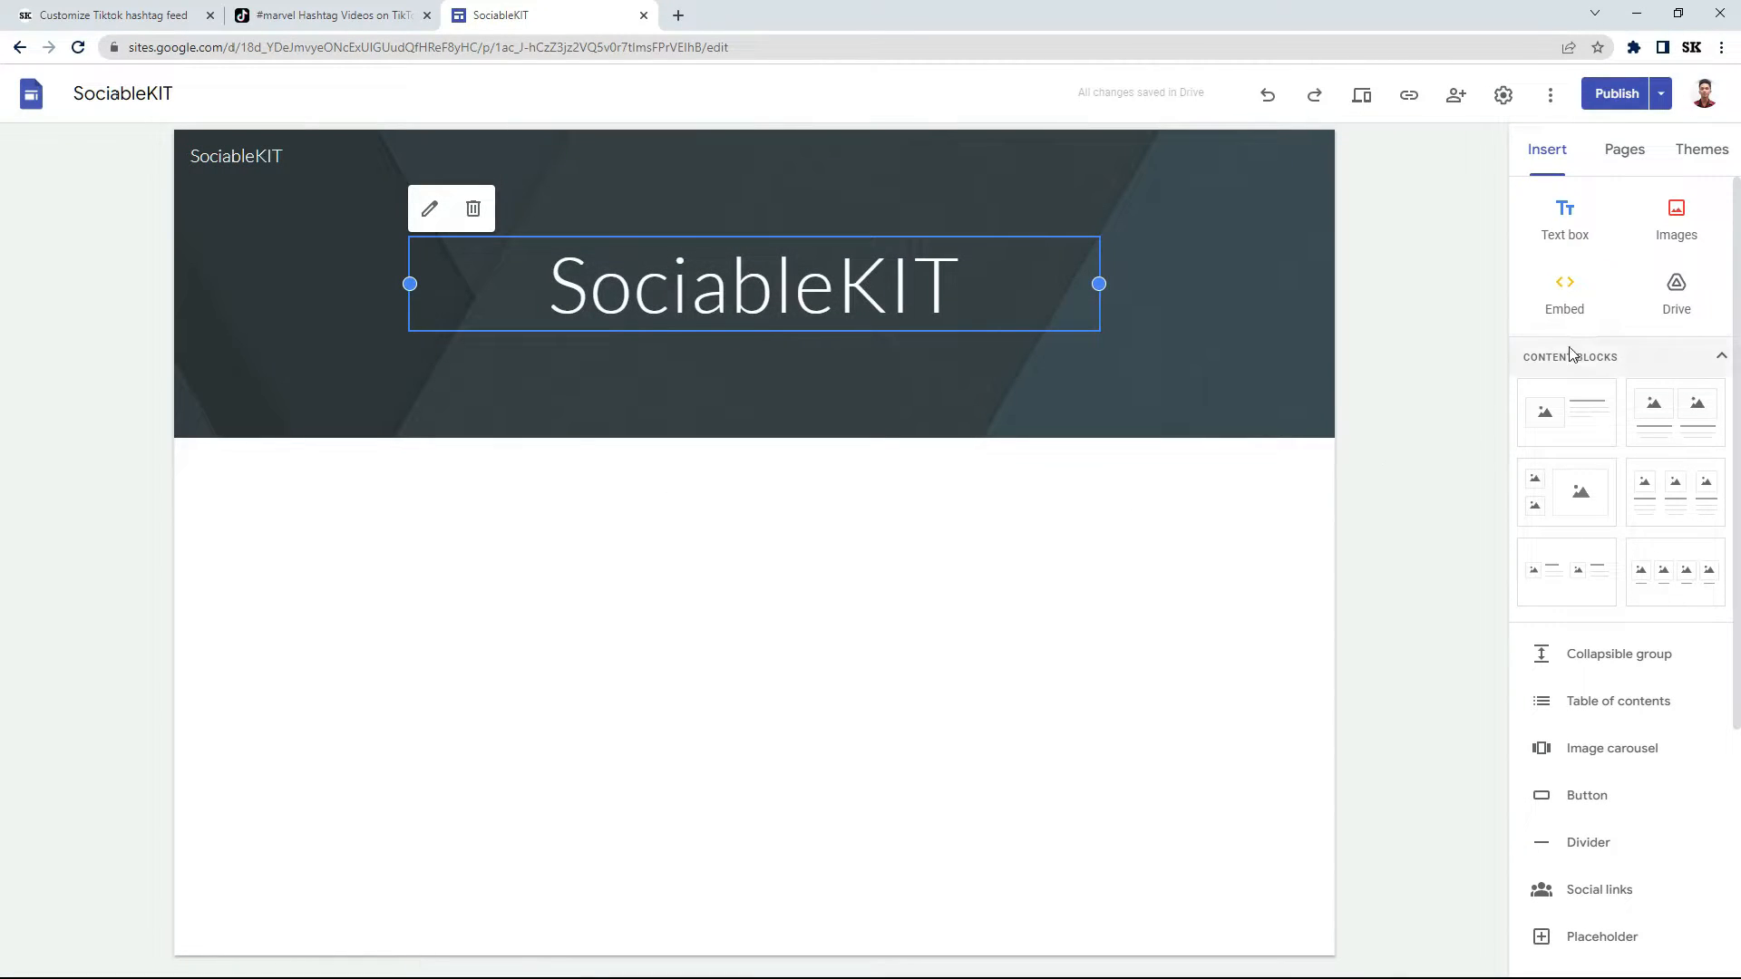
pyautogui.click(1566, 295)
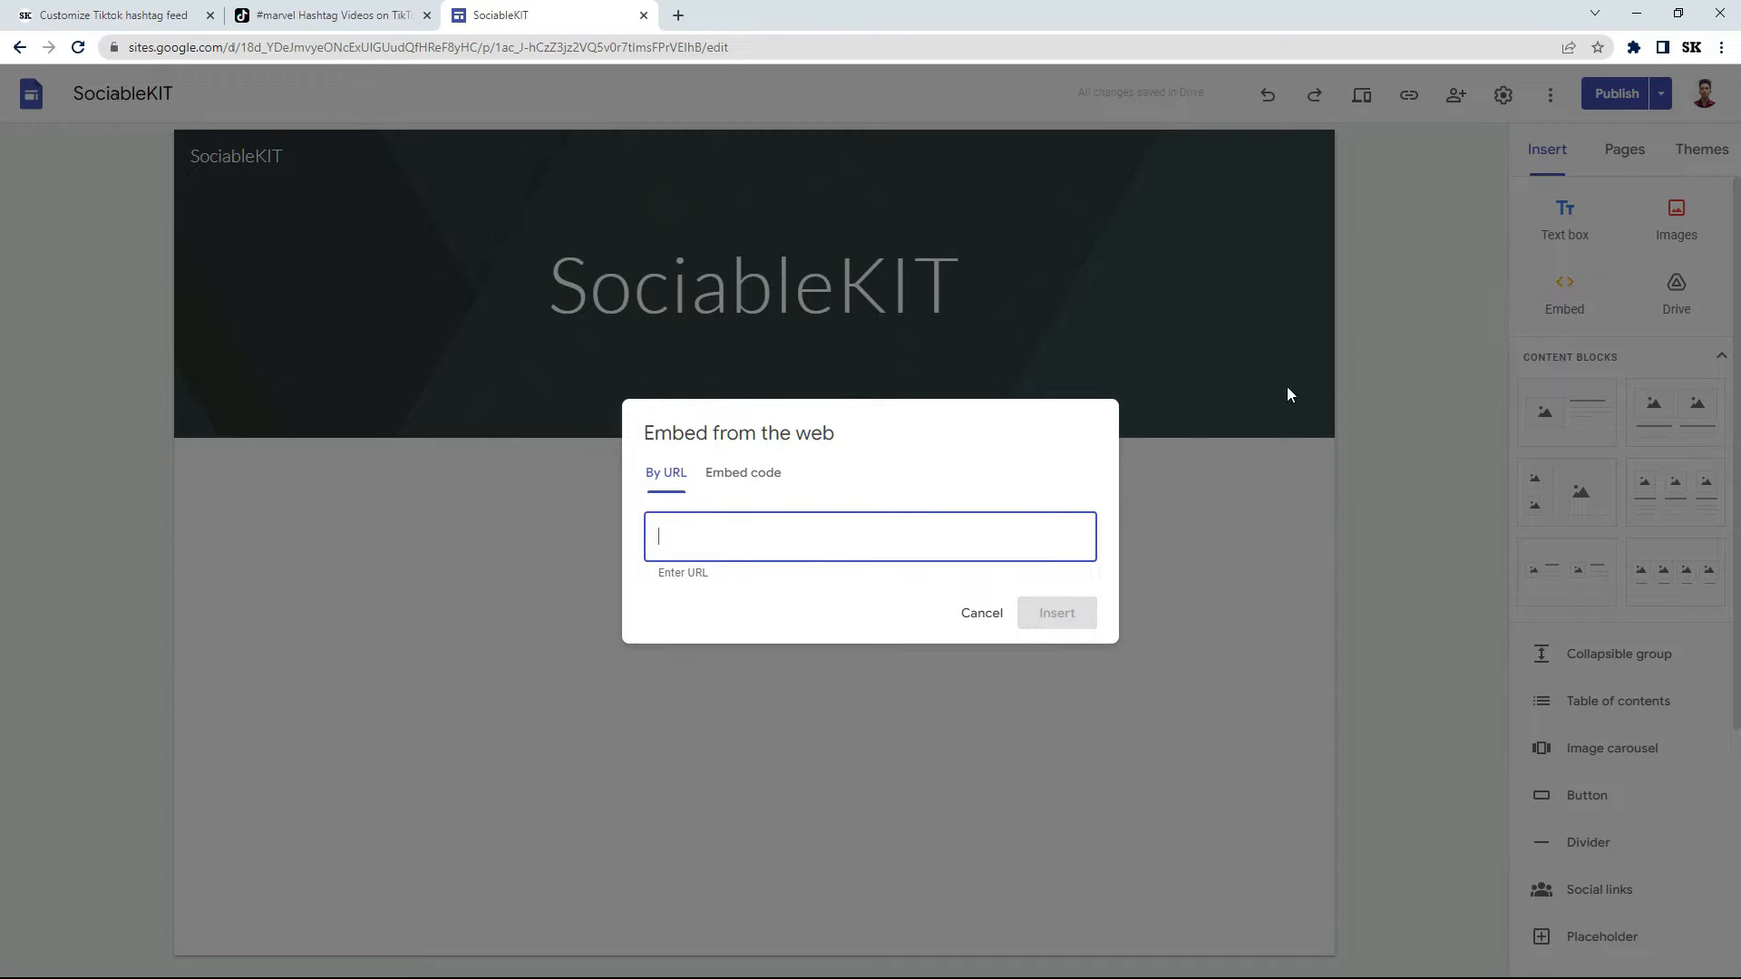
pyautogui.click(747, 476)
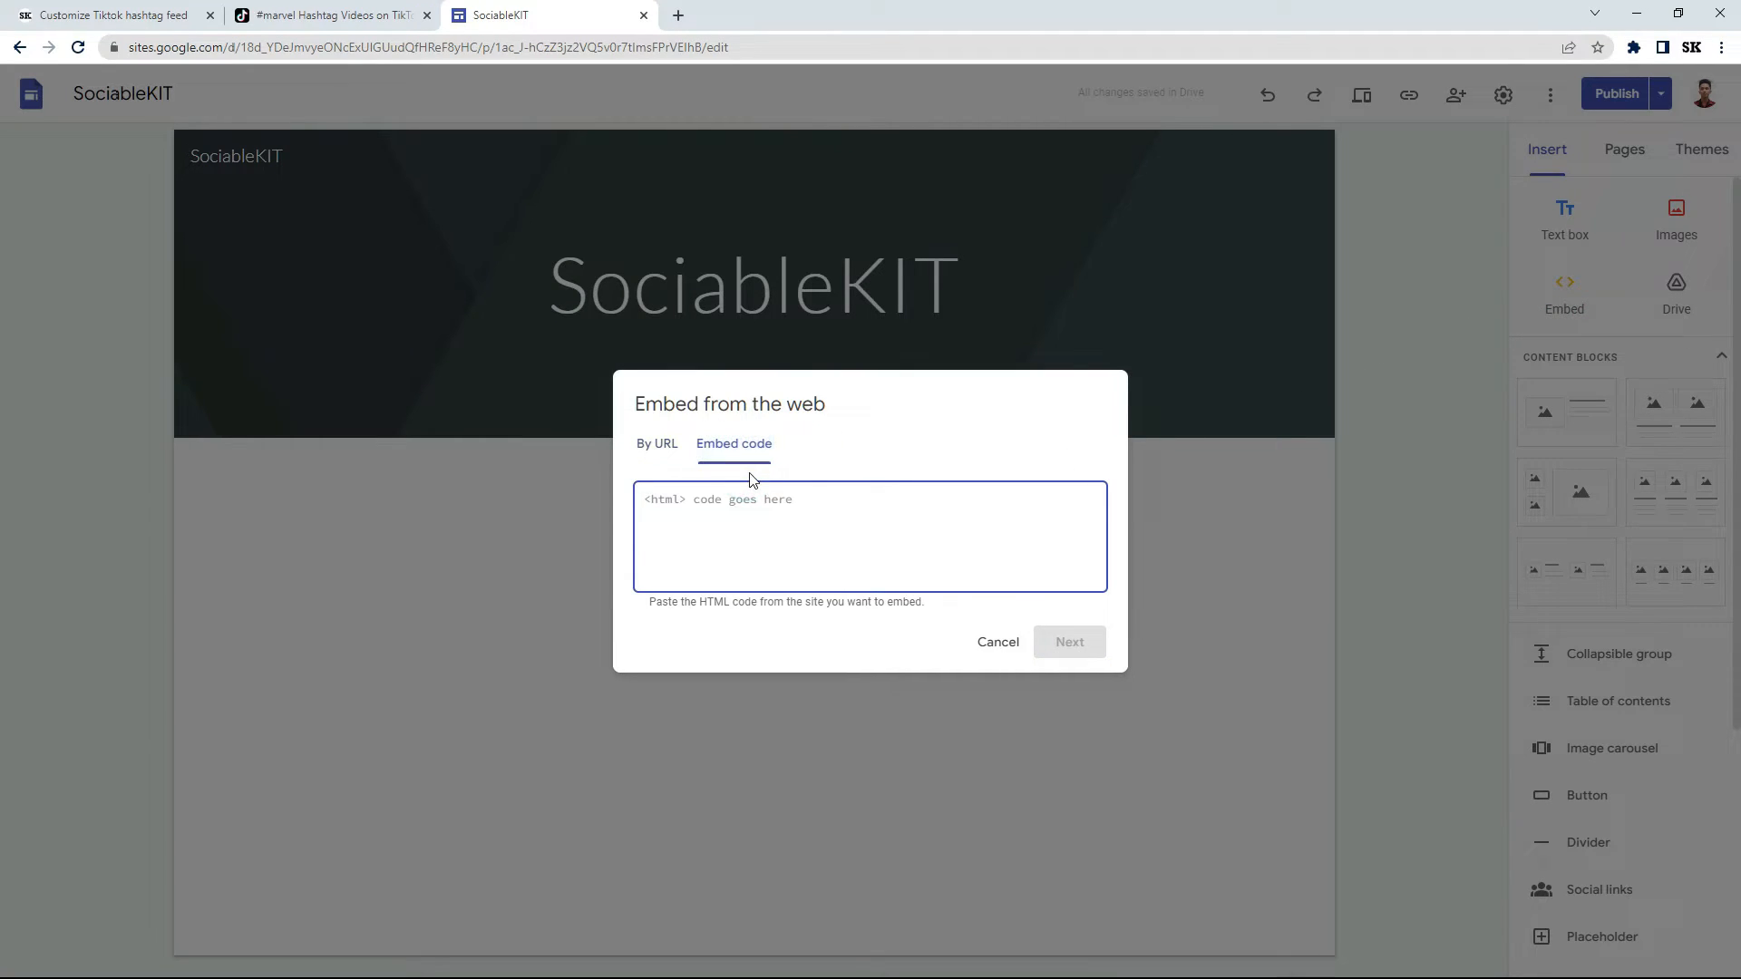
pyautogui.rightClick(666, 500)
pyautogui.click(701, 645)
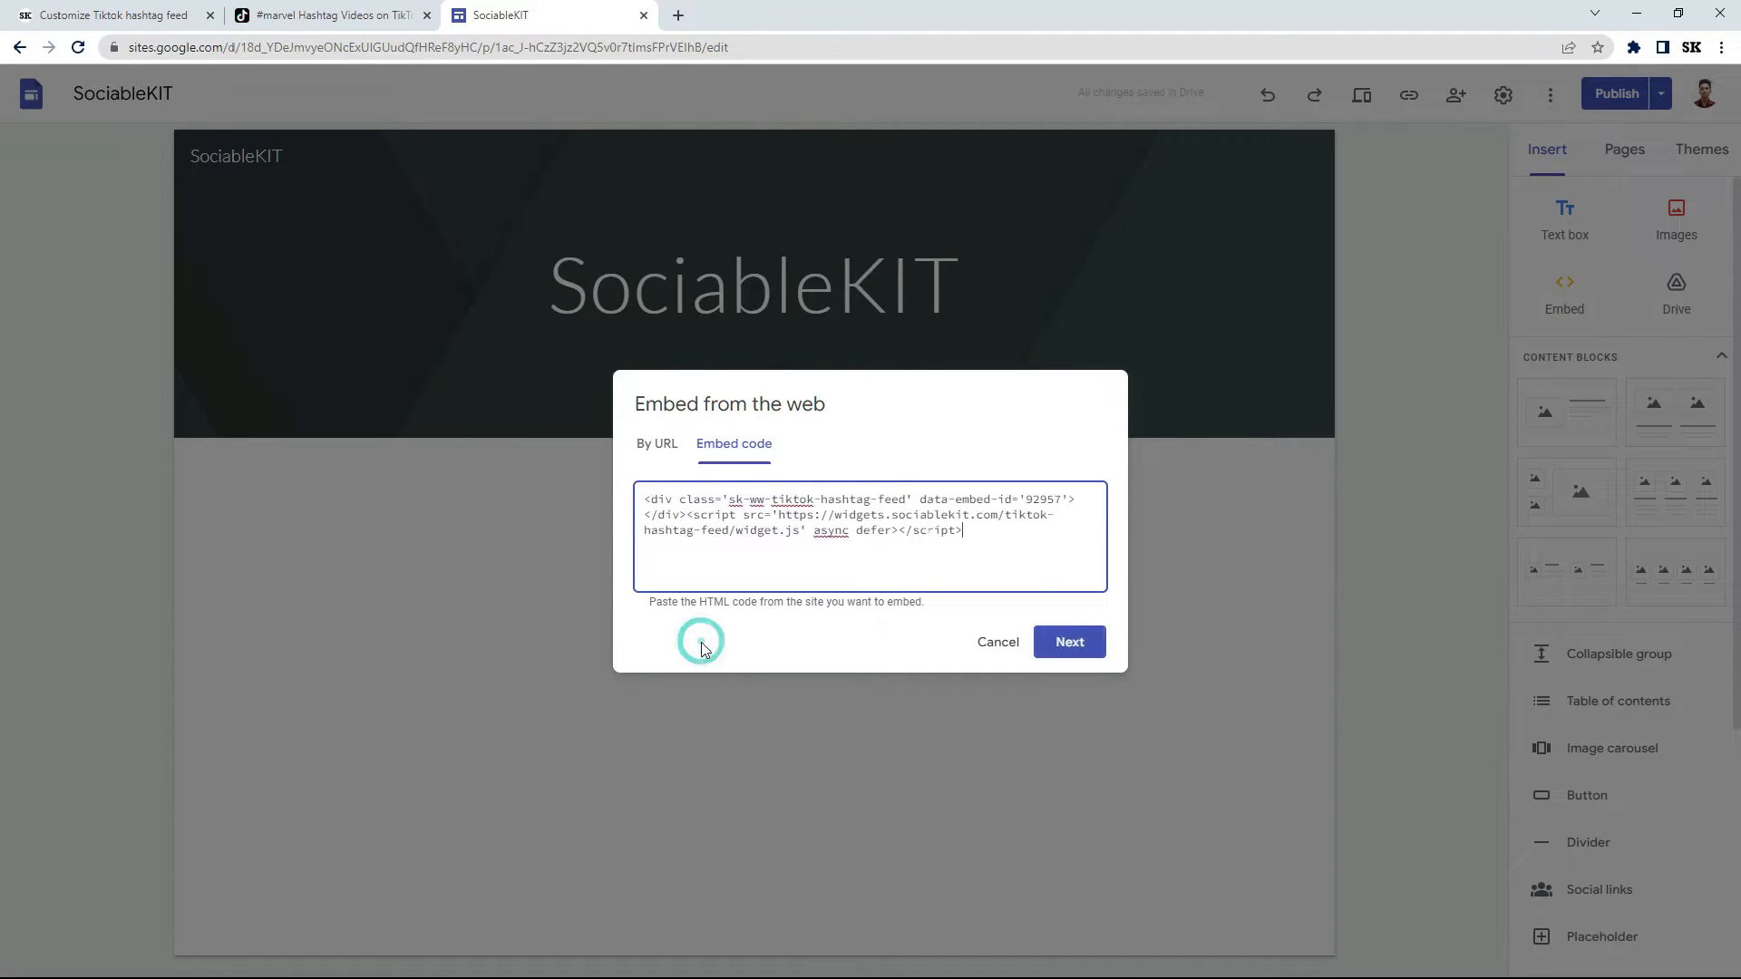
pyautogui.click(1070, 644)
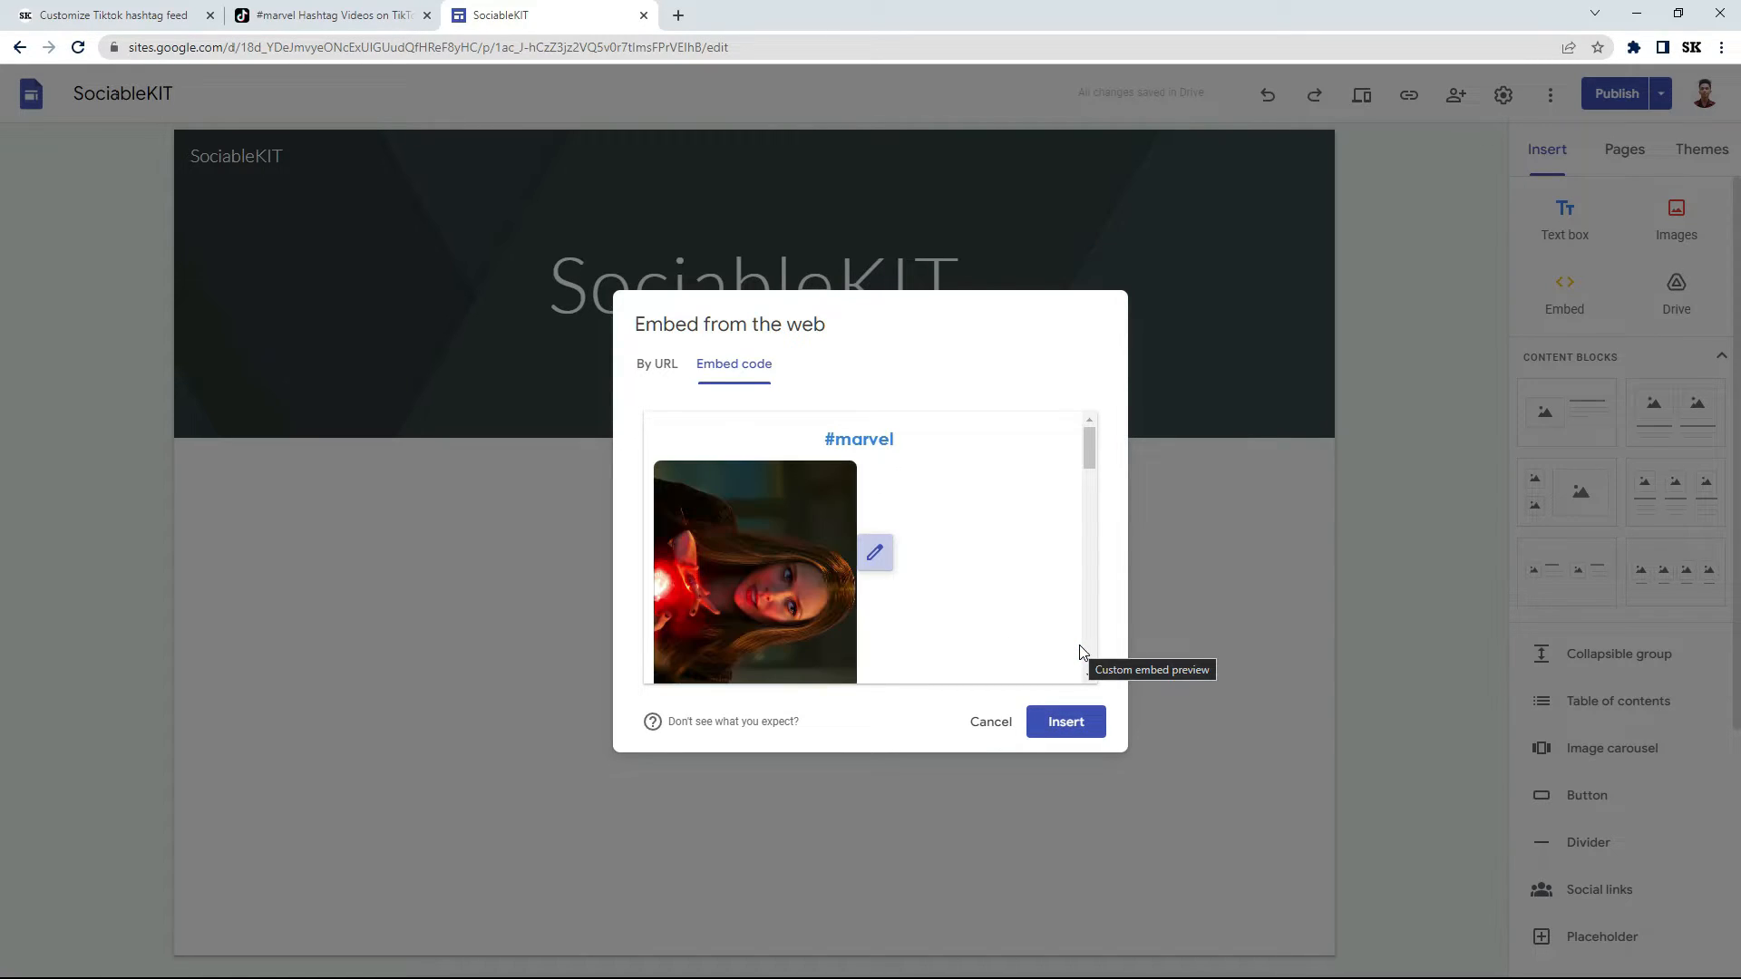
pyautogui.click(1067, 722)
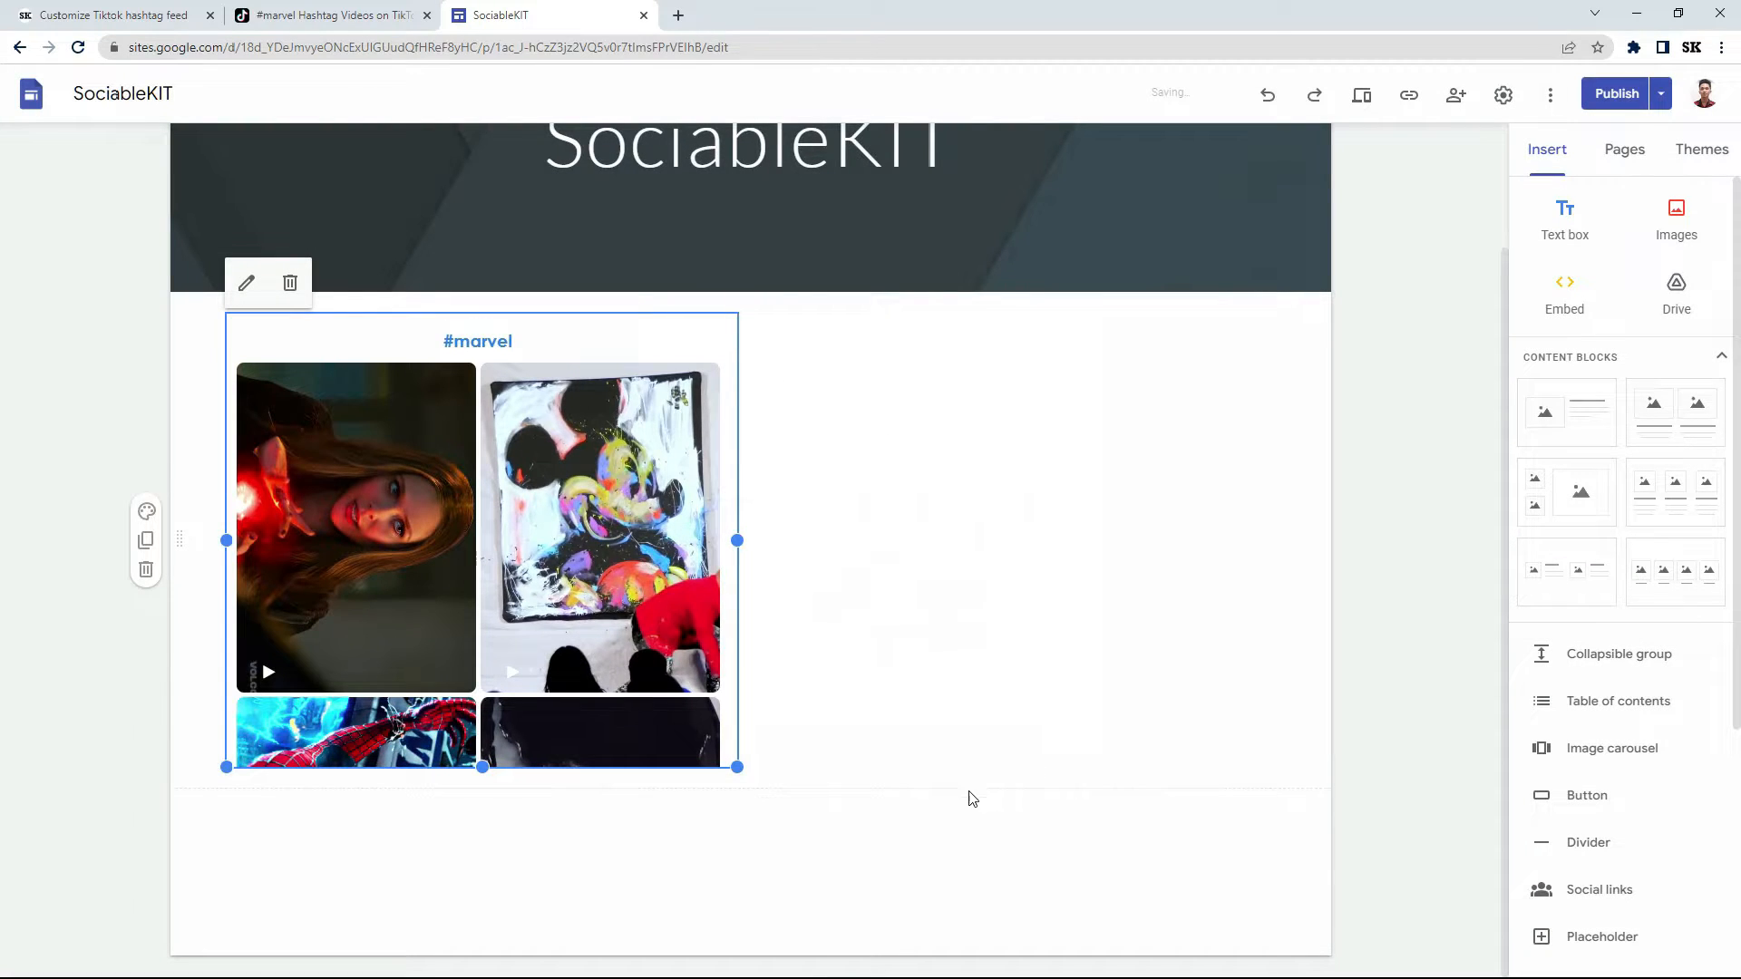
pyautogui.moveTo(735, 769); pyautogui.dragTo(1289, 911)
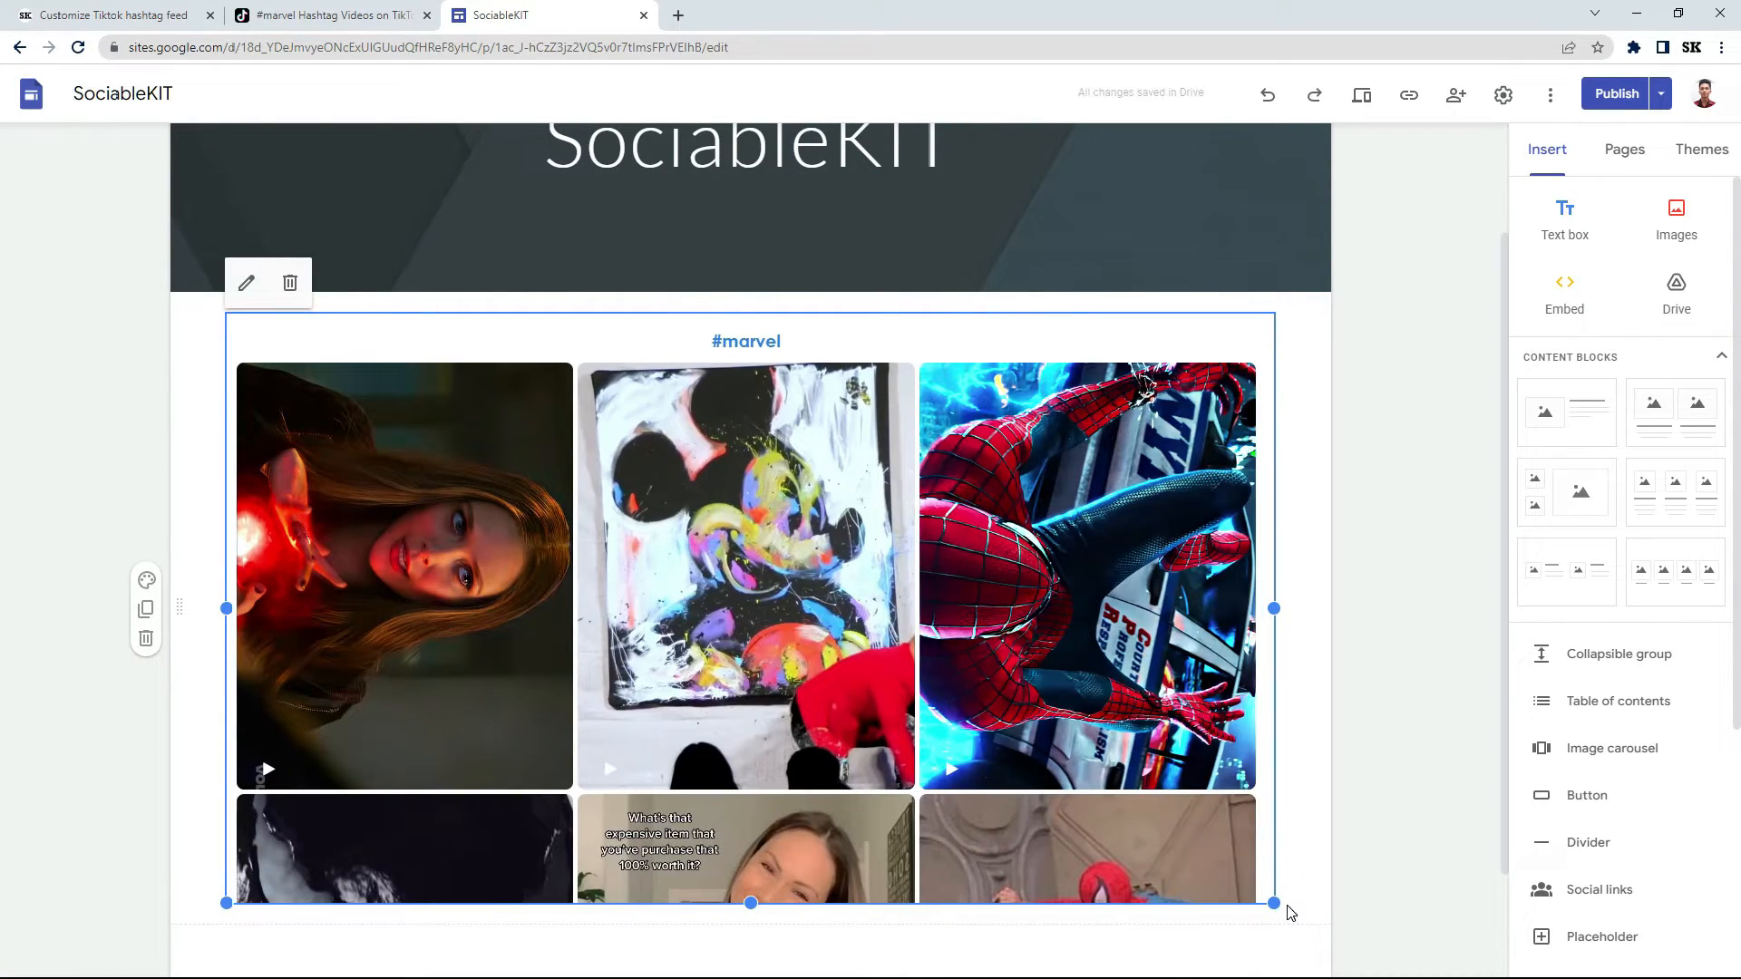
# Publish the reviewed changes to the SociableKIT site and open the published site
pyautogui.click(1624, 102)
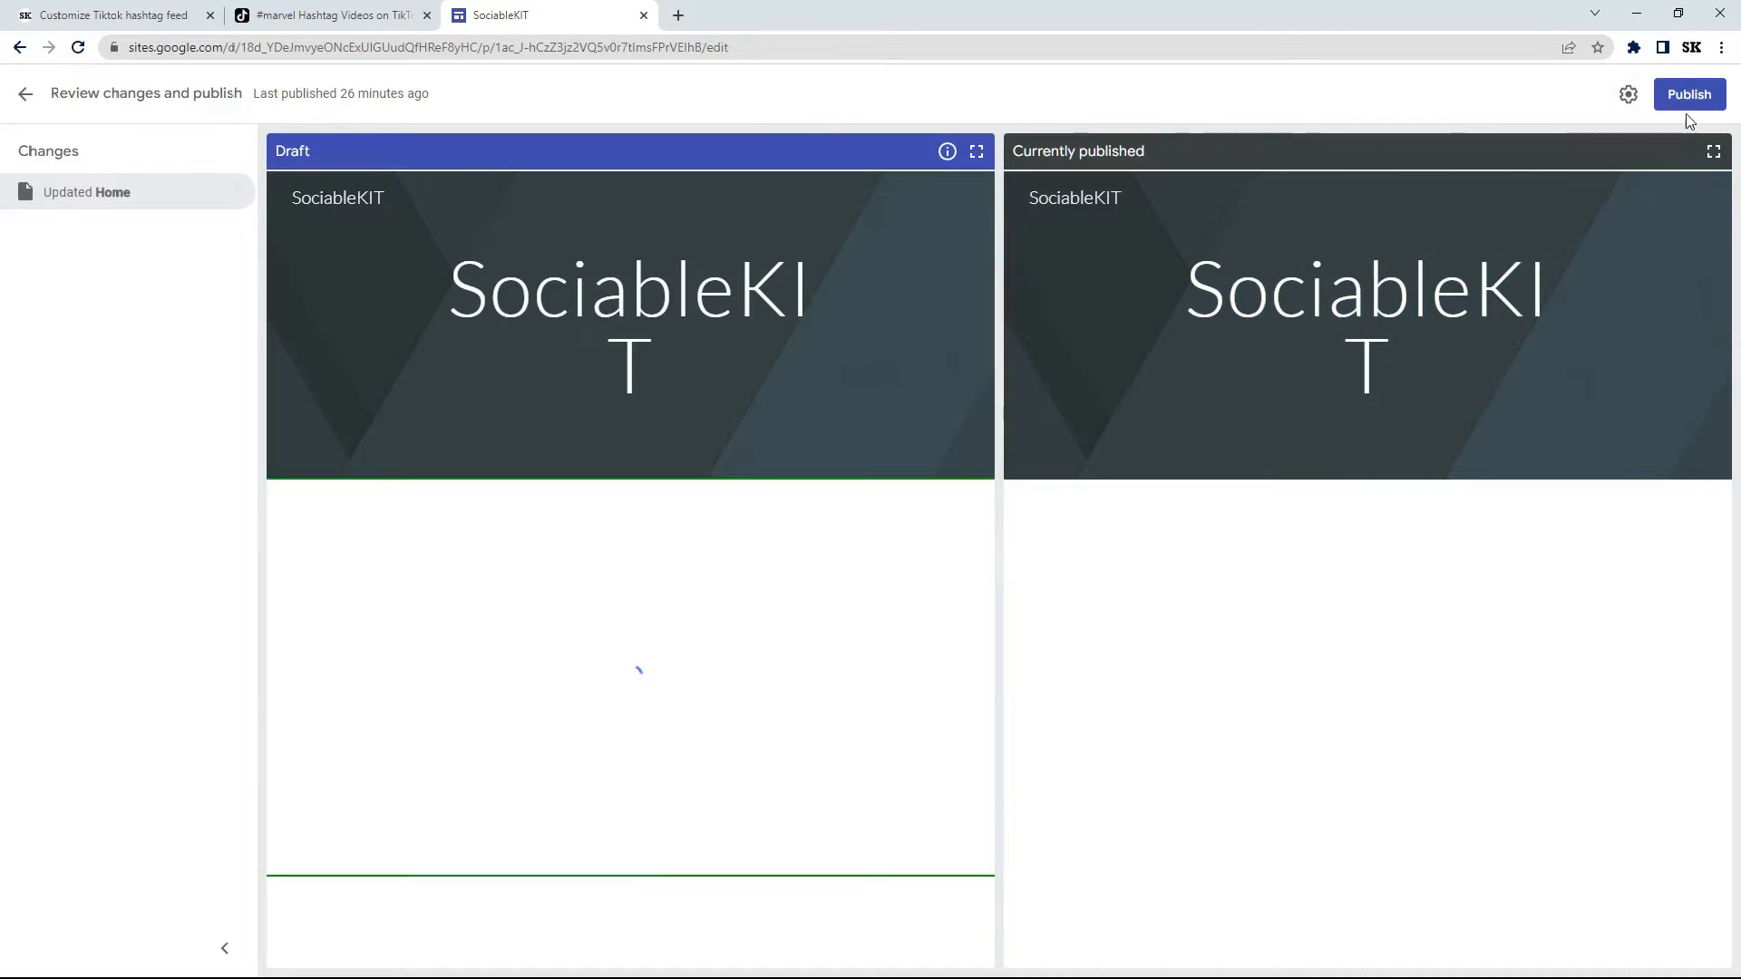
pyautogui.click(1685, 105)
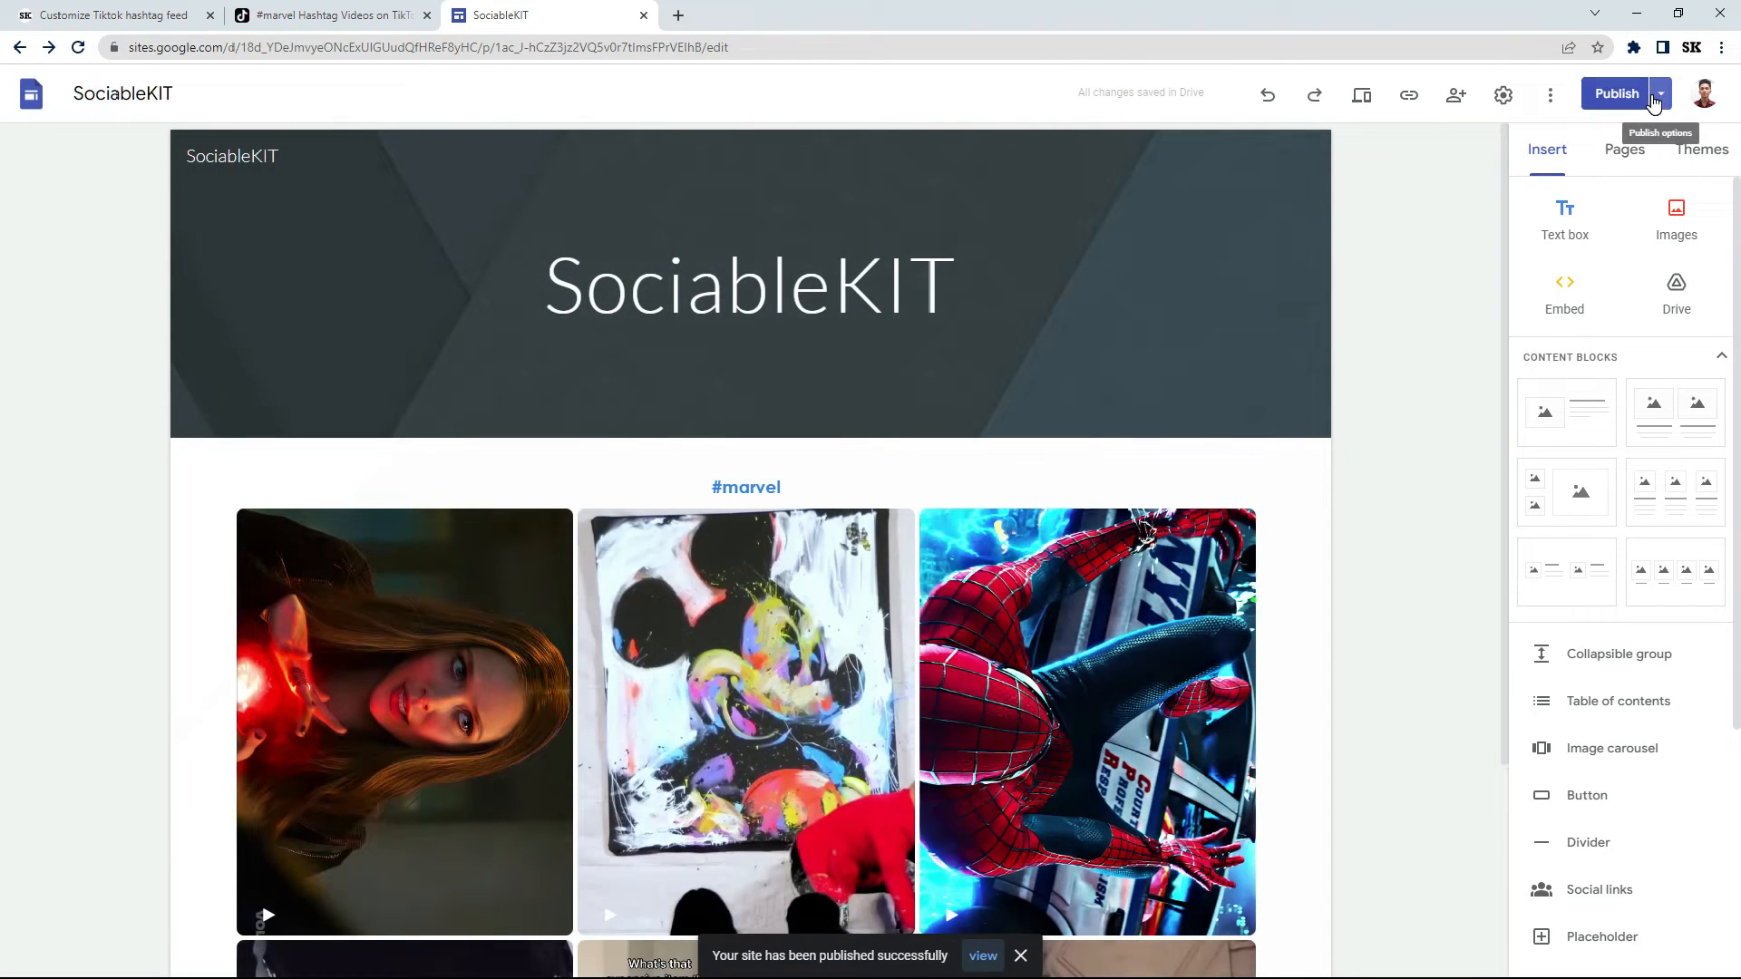
pyautogui.click(1660, 93)
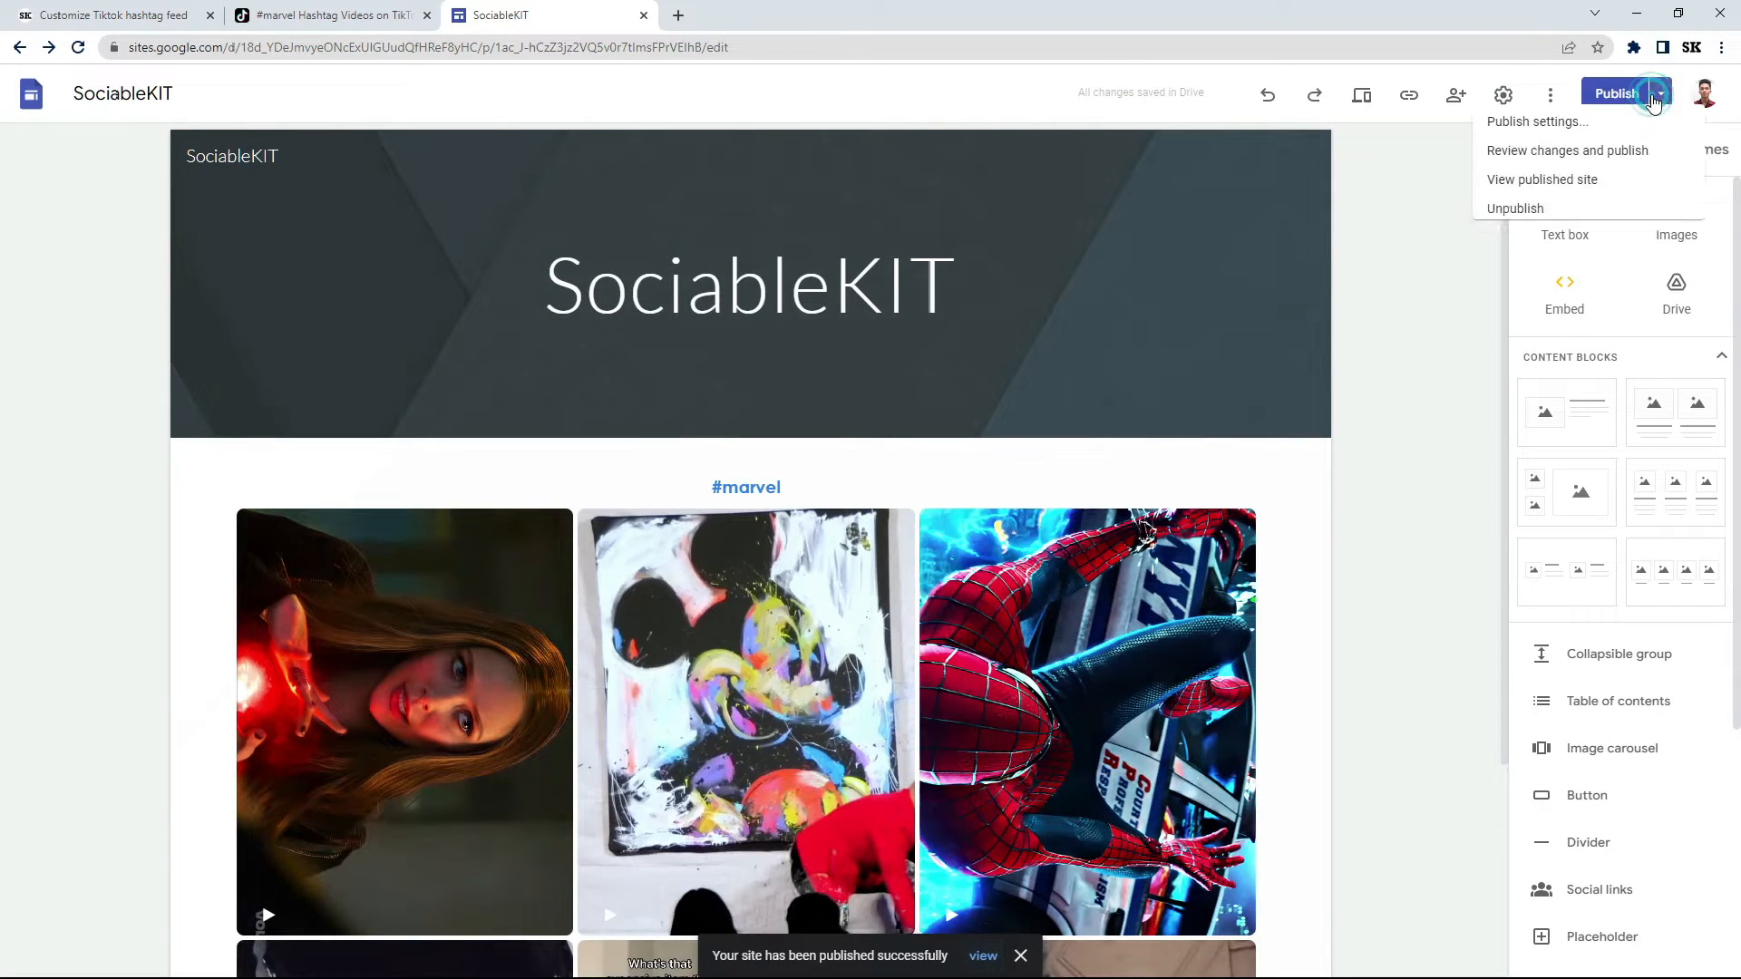
pyautogui.click(1517, 189)
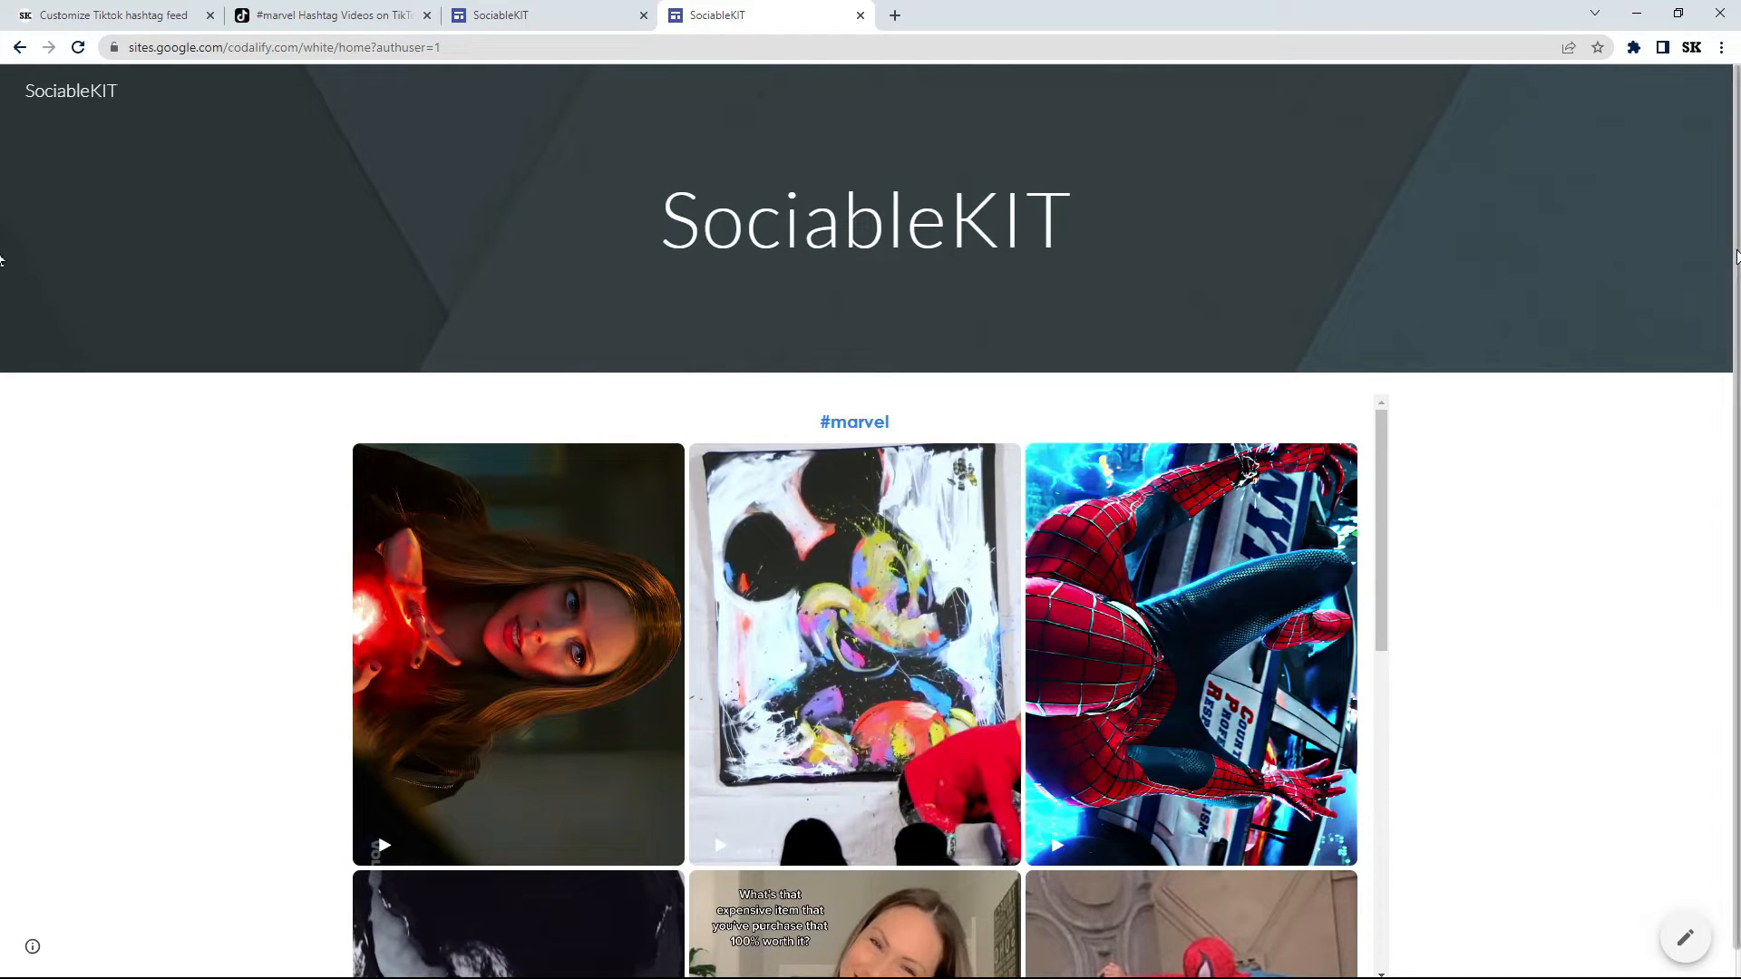
# Browse the embedded feed on the published page to its end and load more posts
pyautogui.moveTo(1739, 243); pyautogui.dragTo(1739, 329)
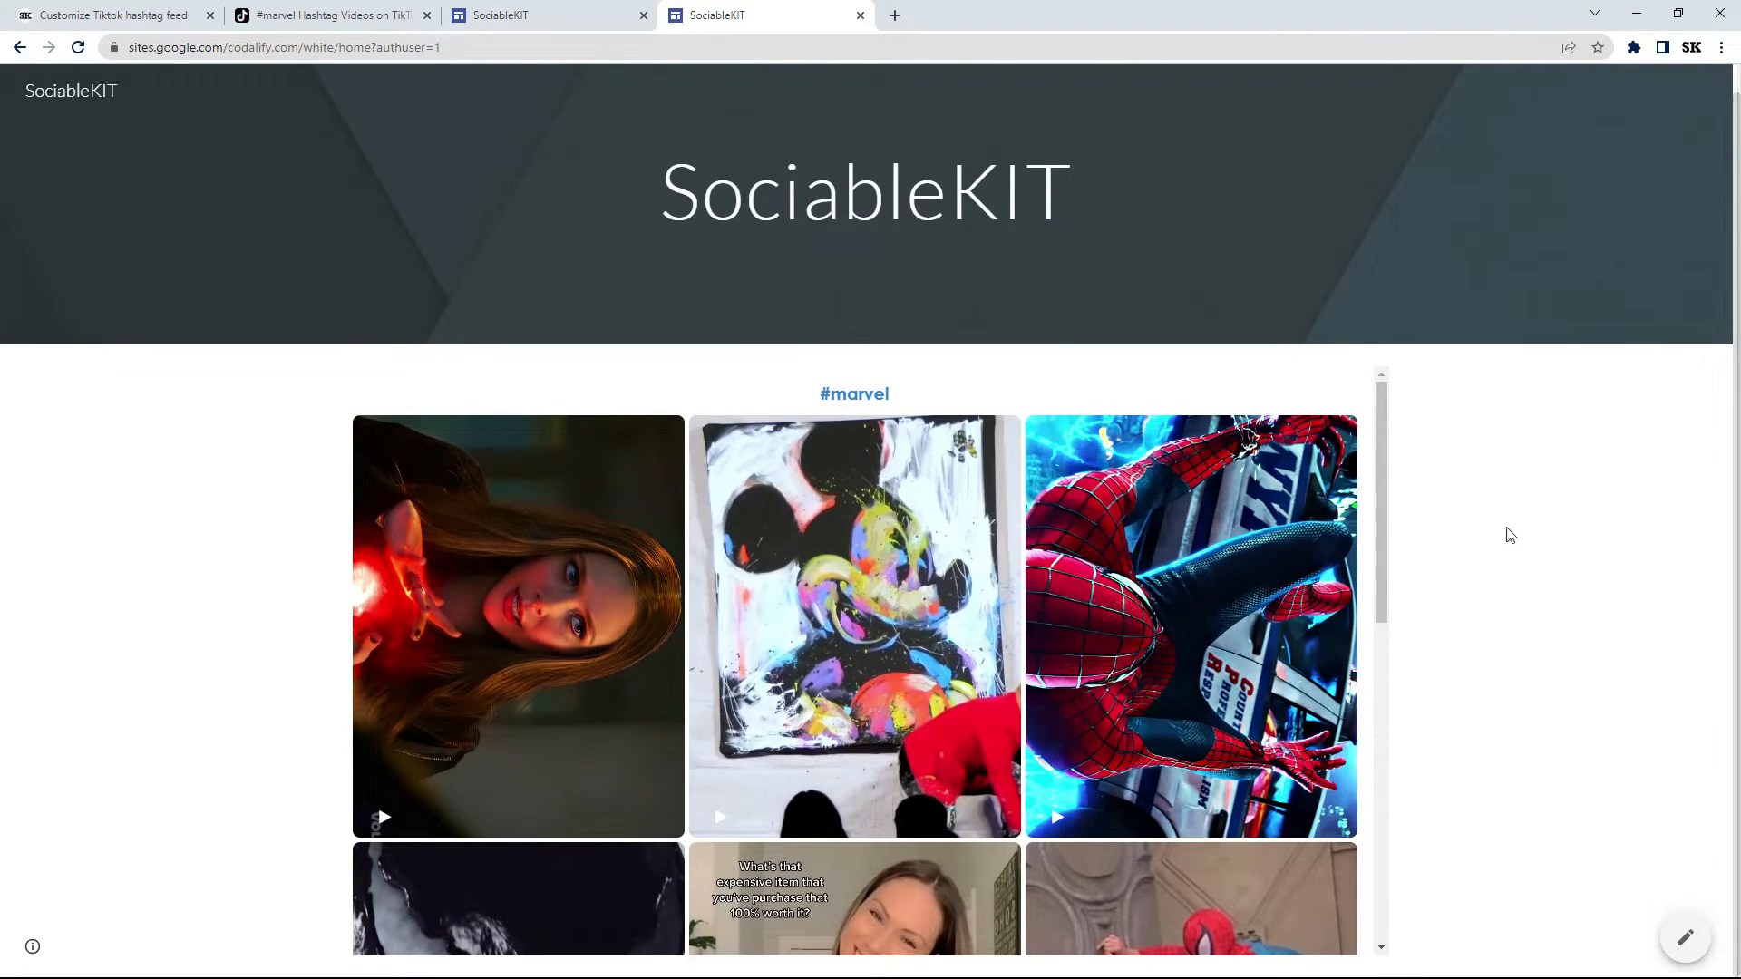
pyautogui.moveTo(1384, 515); pyautogui.dragTo(1417, 859)
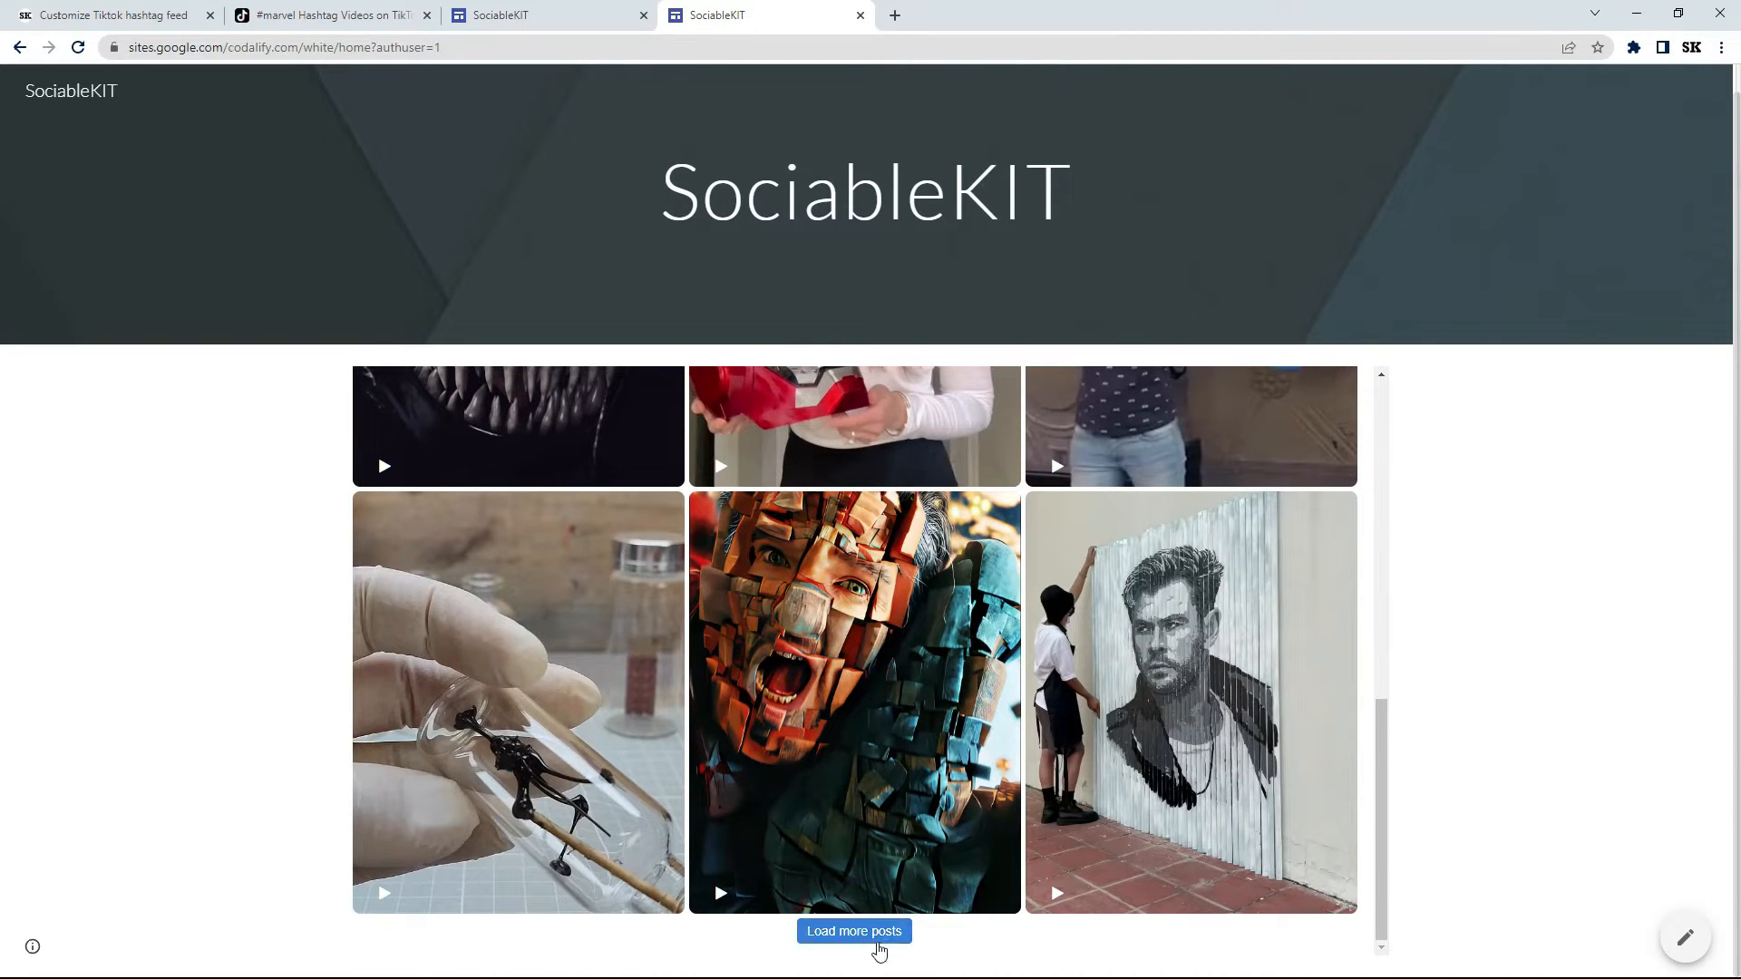
pyautogui.click(857, 934)
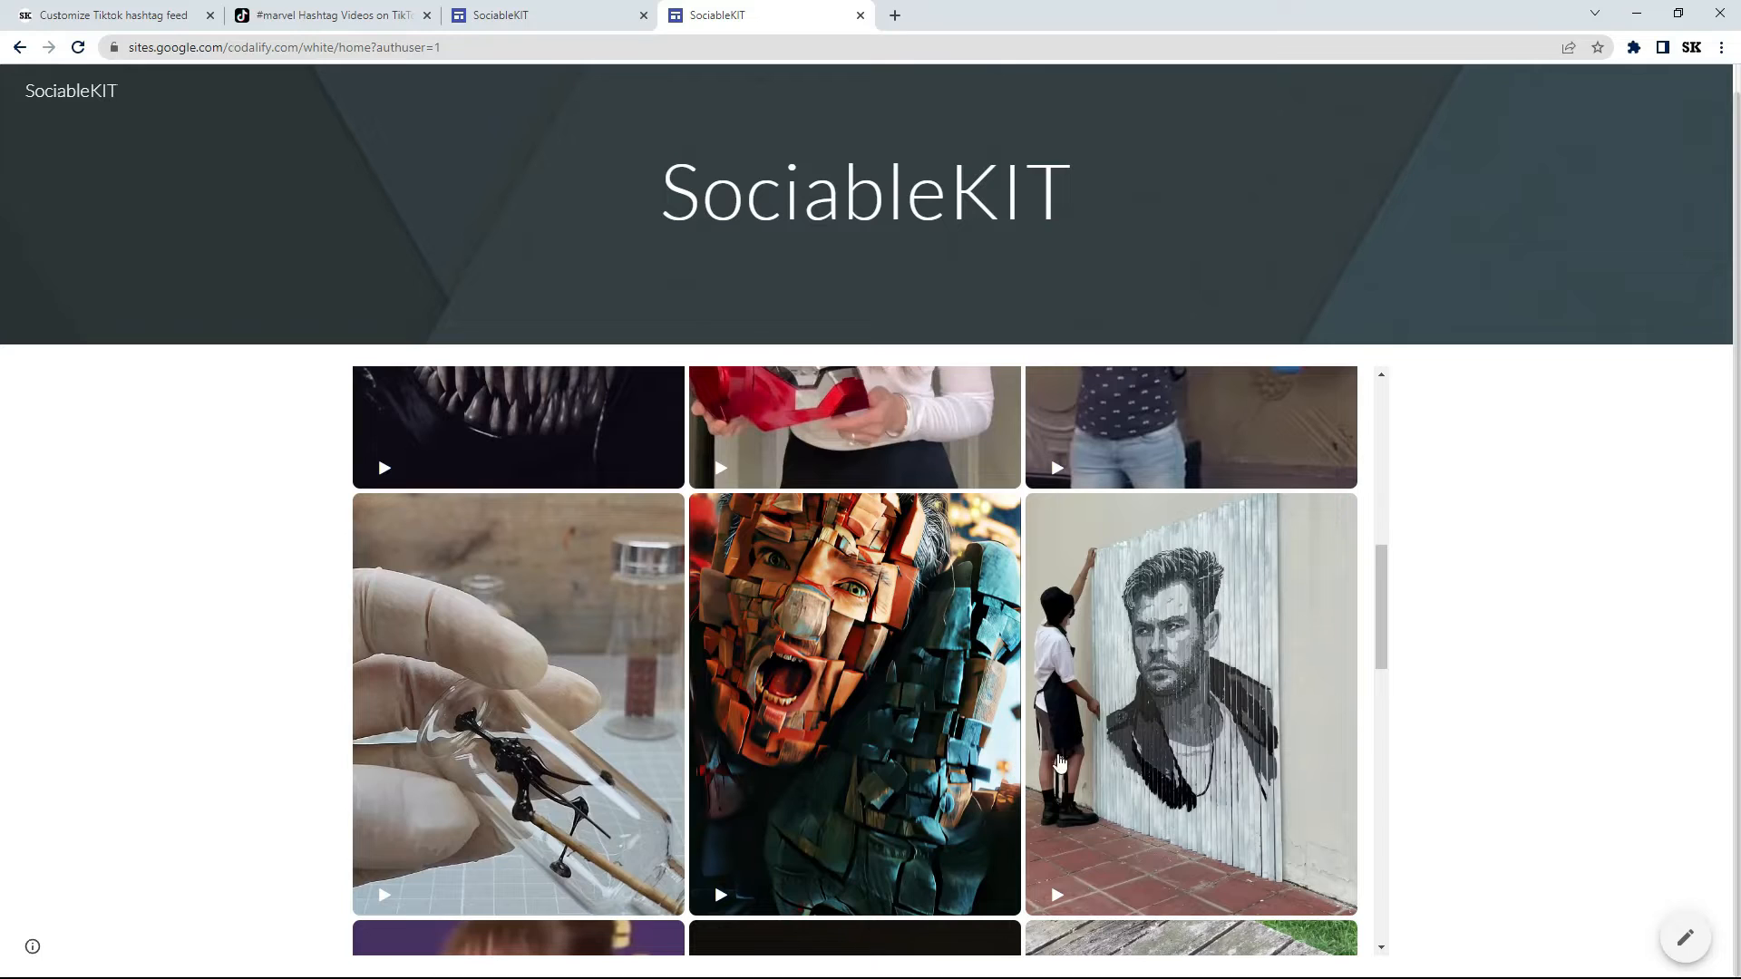
pyautogui.moveTo(1384, 578); pyautogui.dragTo(1344, 582)
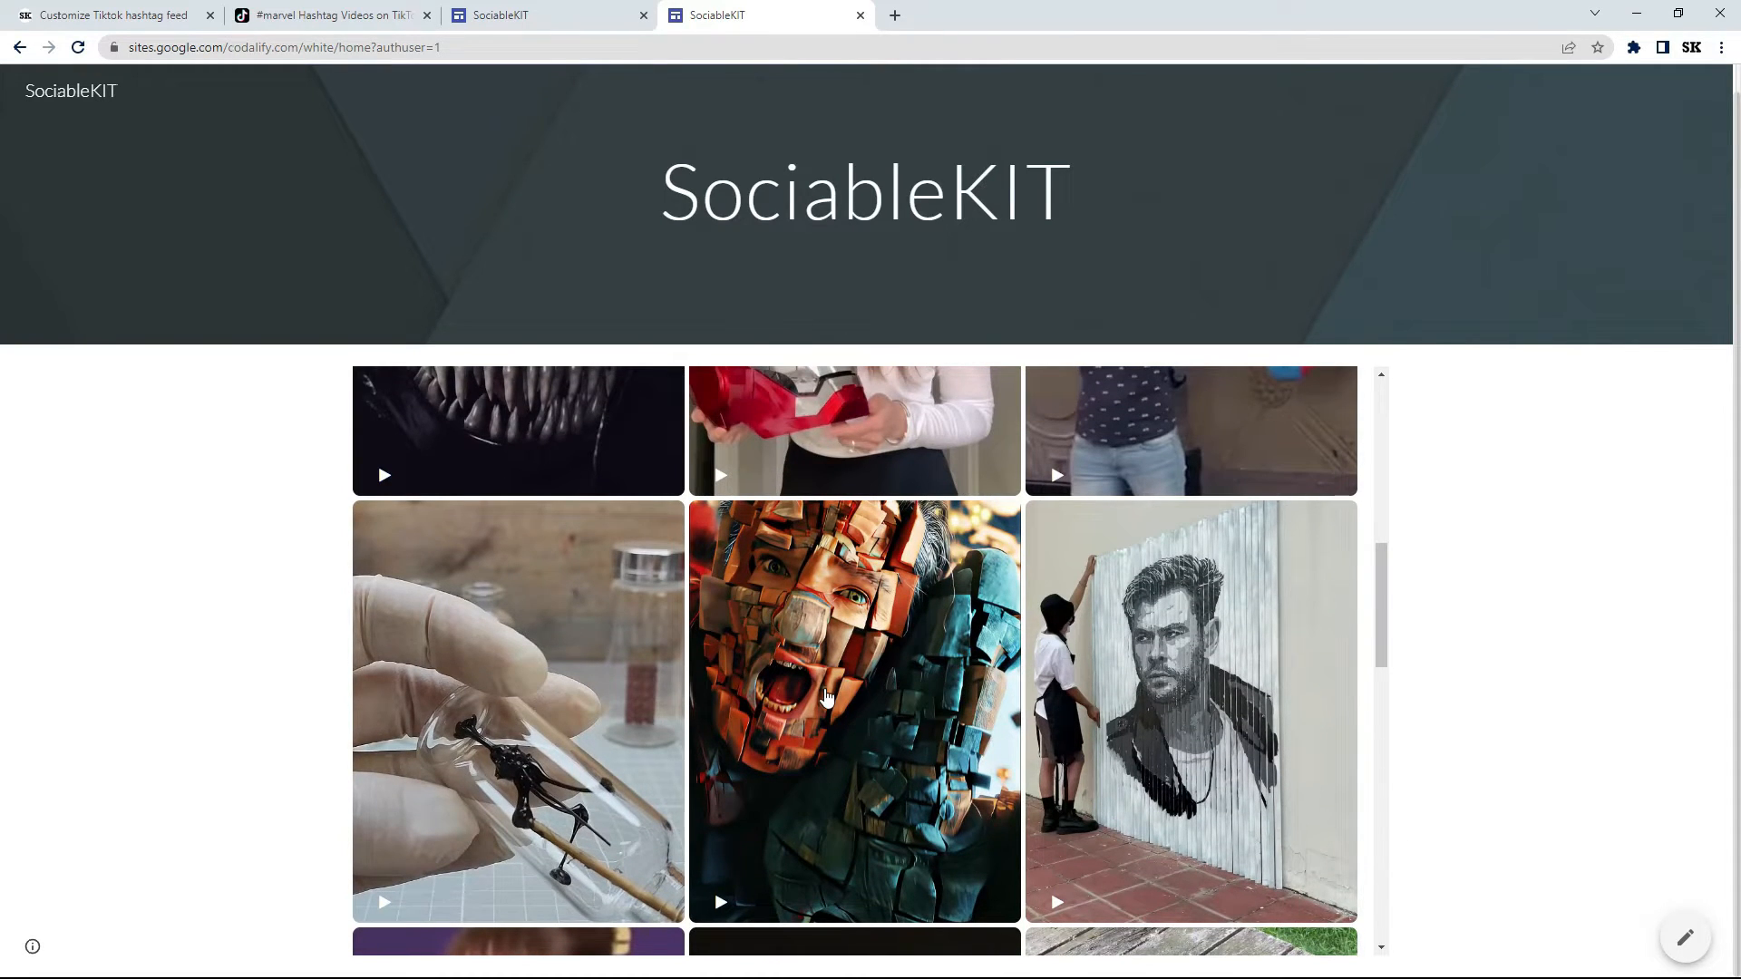
# Play the wooden-face video from the feed in its popup, go on to the following video, play it, and close the popup
pyautogui.click(826, 696)
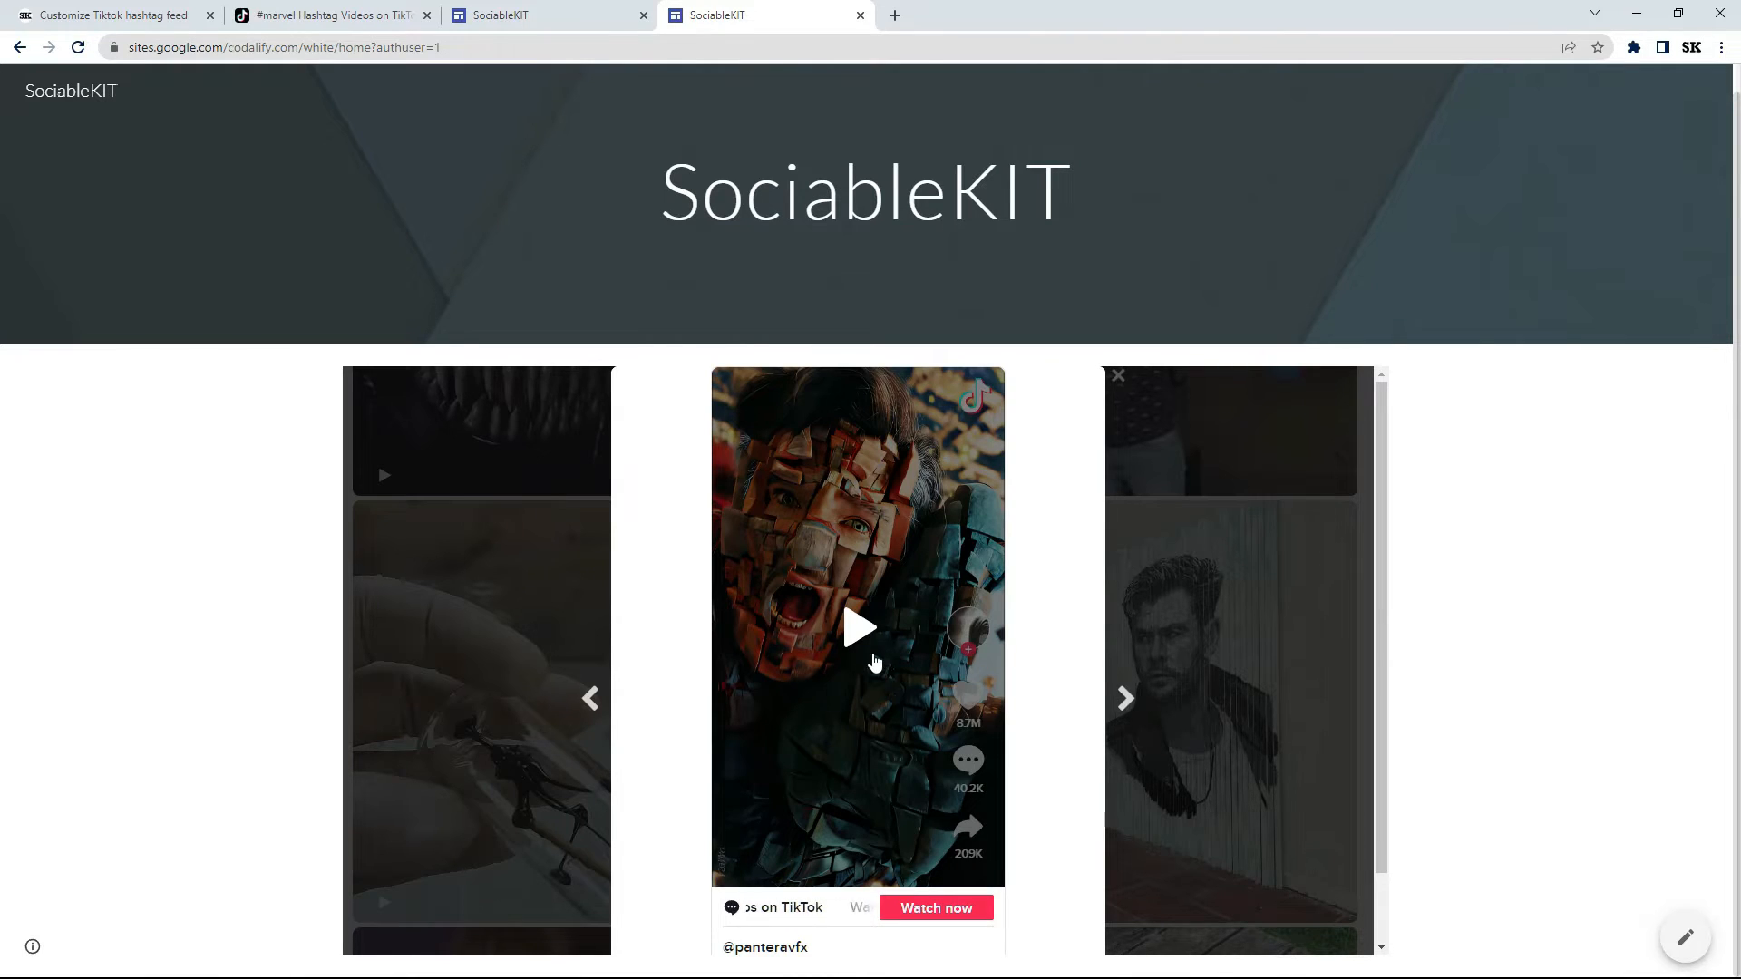
pyautogui.click(857, 630)
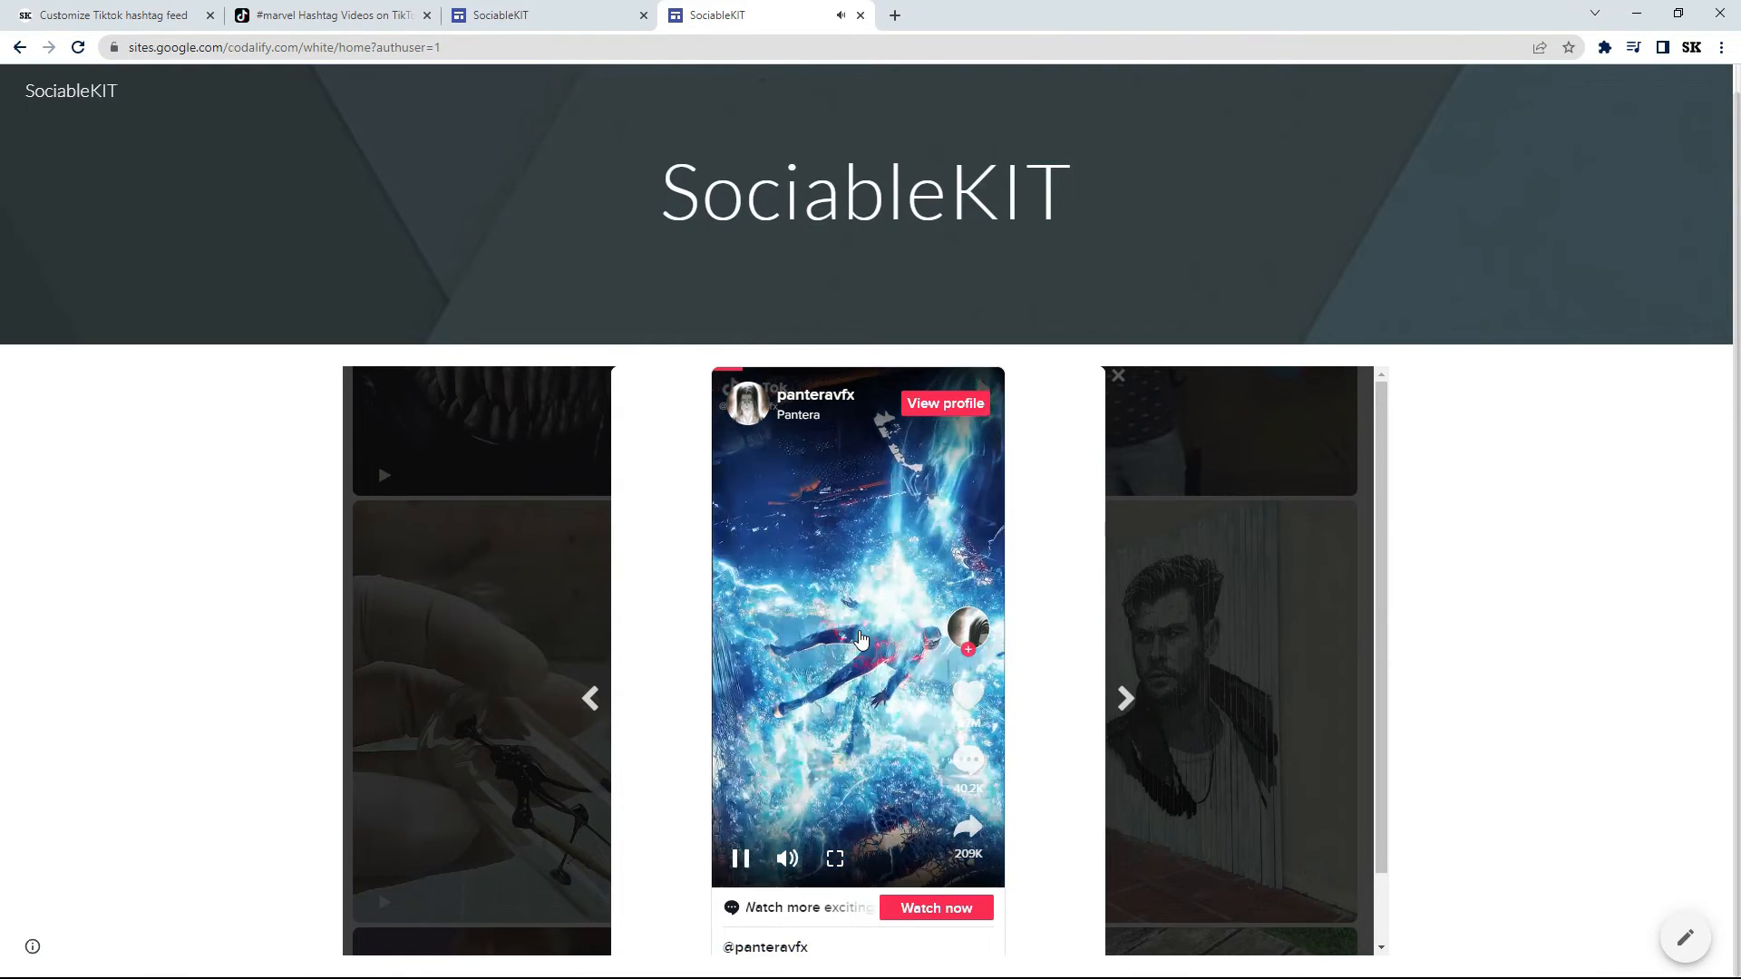
pyautogui.click(1132, 695)
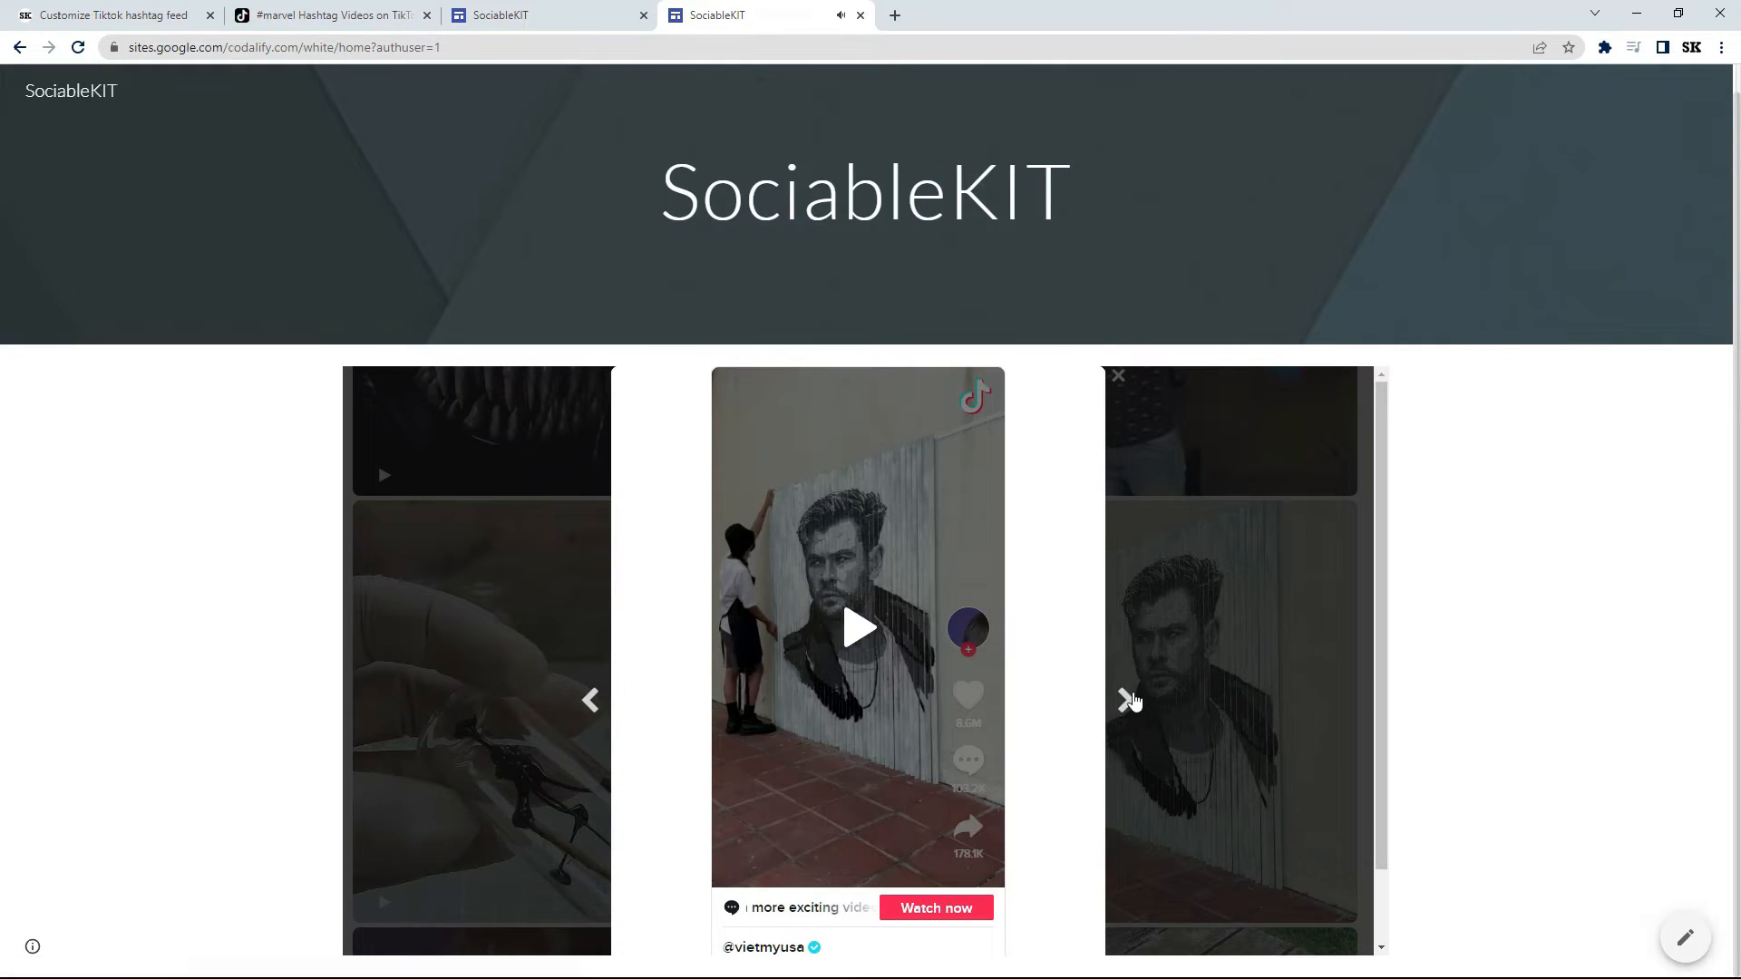
pyautogui.click(860, 636)
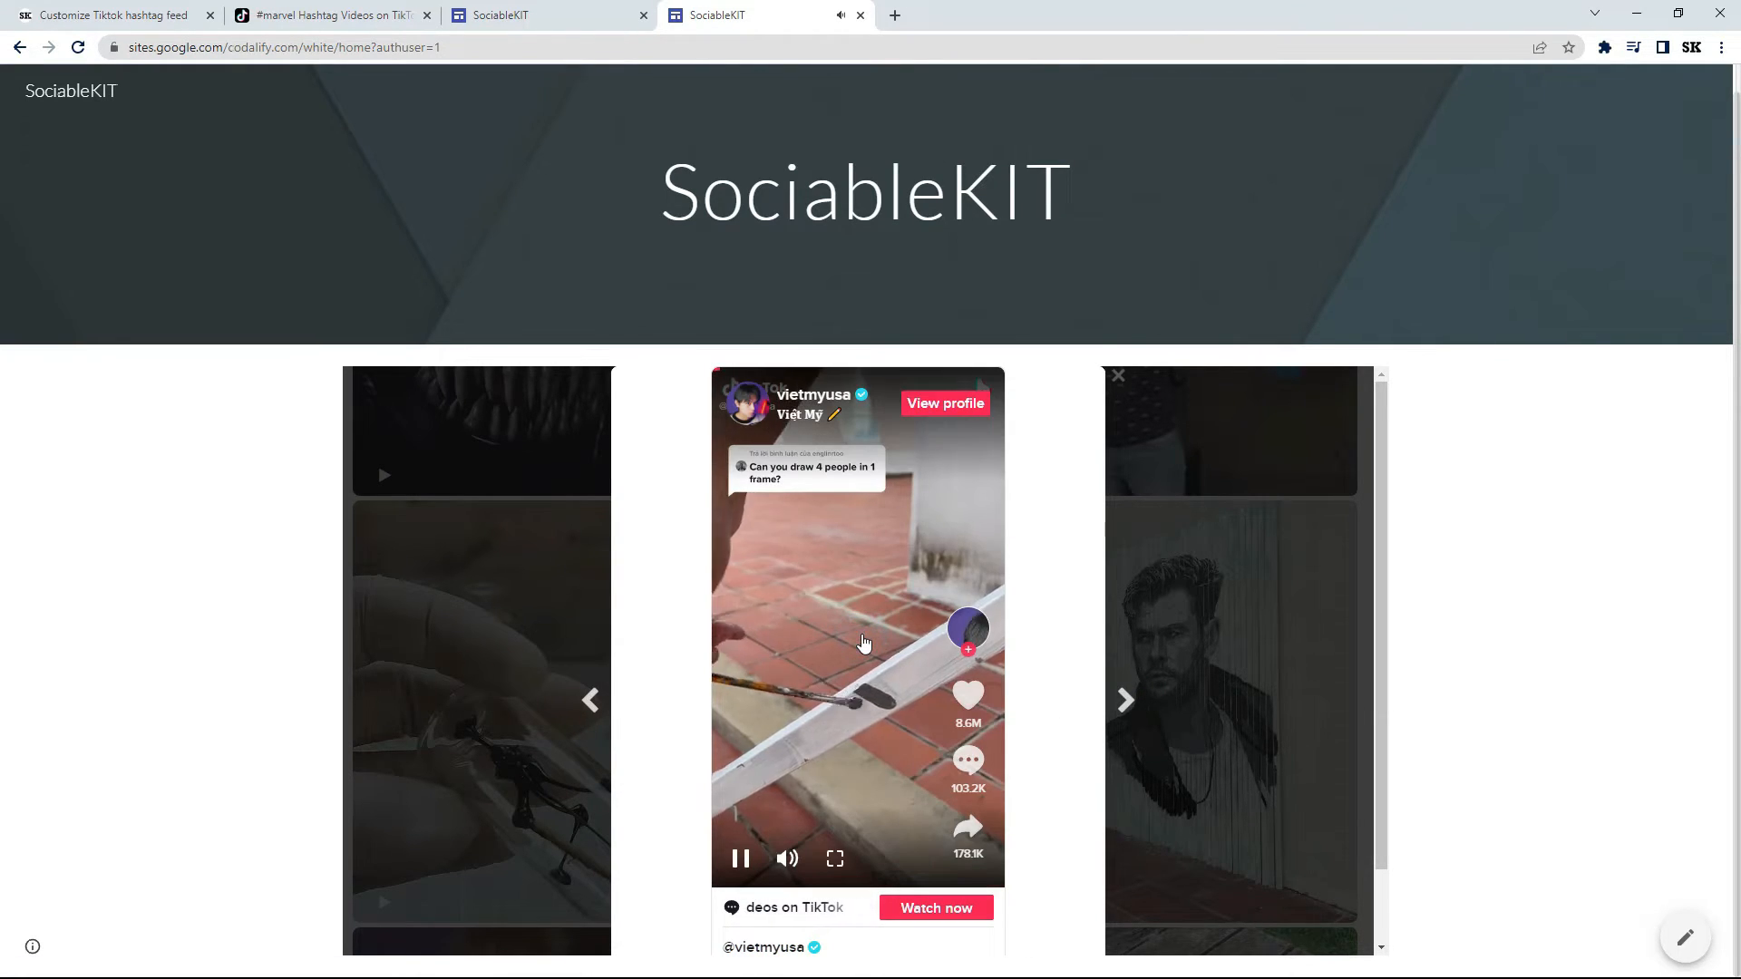
pyautogui.click(1121, 379)
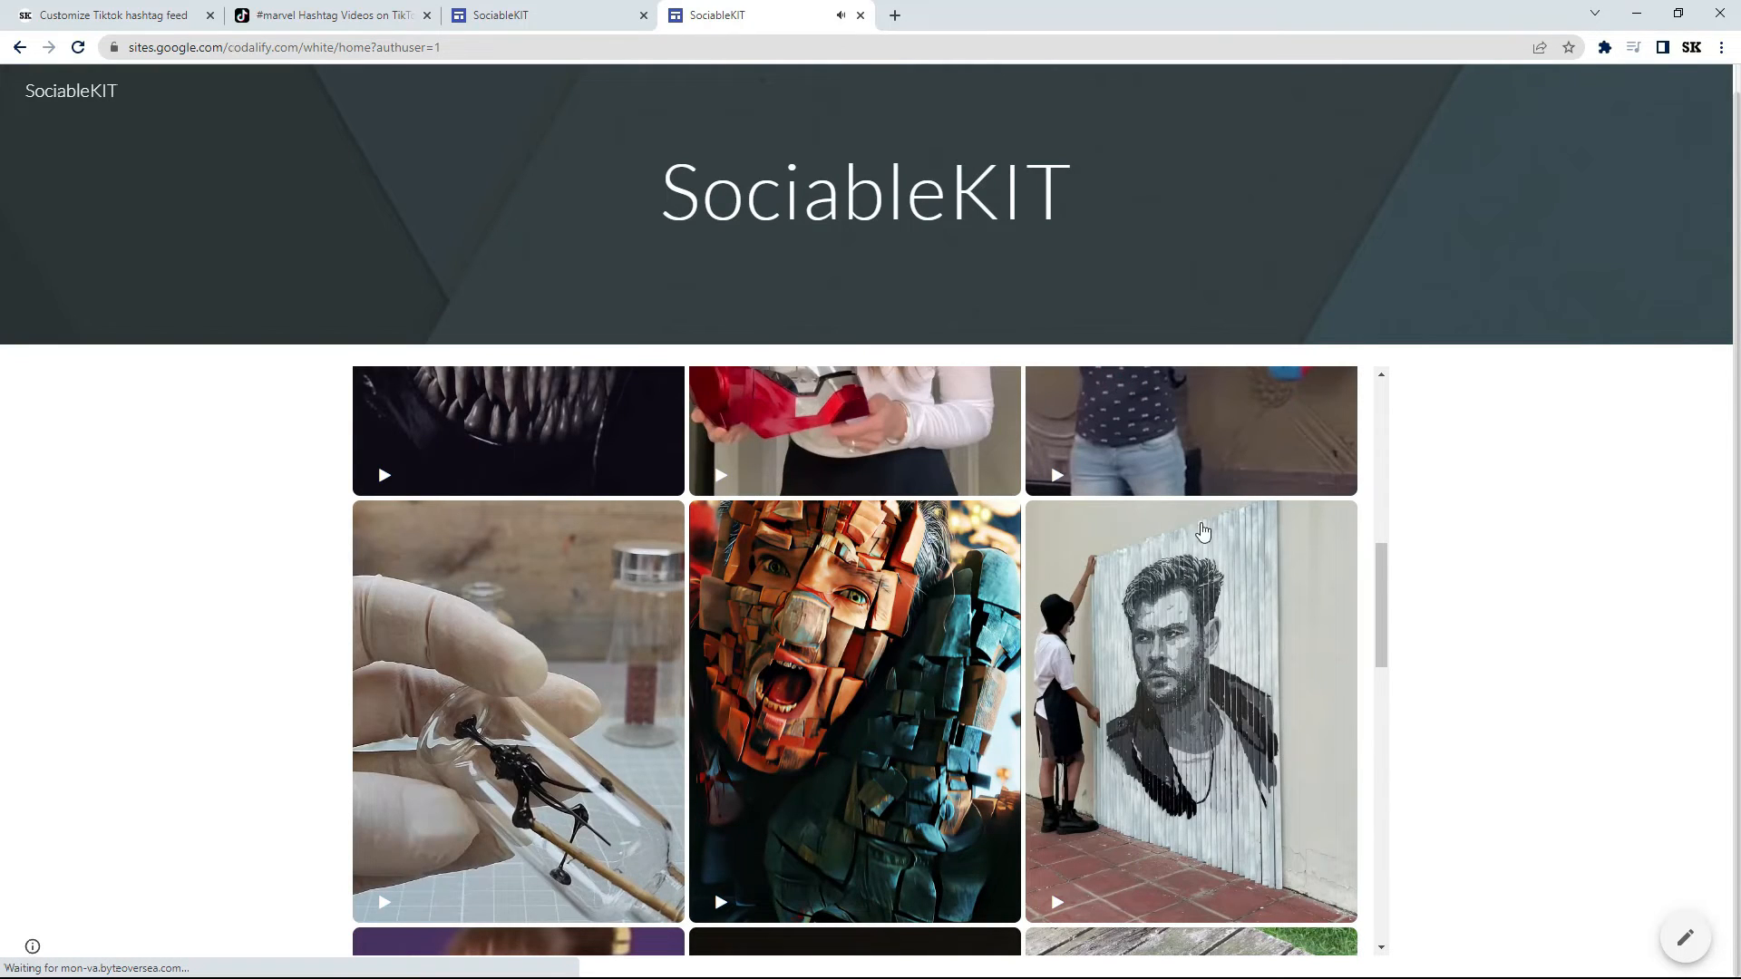
# Check that the feed's #marvel title links to the TikTok hashtag page, then return to the top of the published site
pyautogui.moveTo(1384, 582); pyautogui.dragTo(1380, 405)
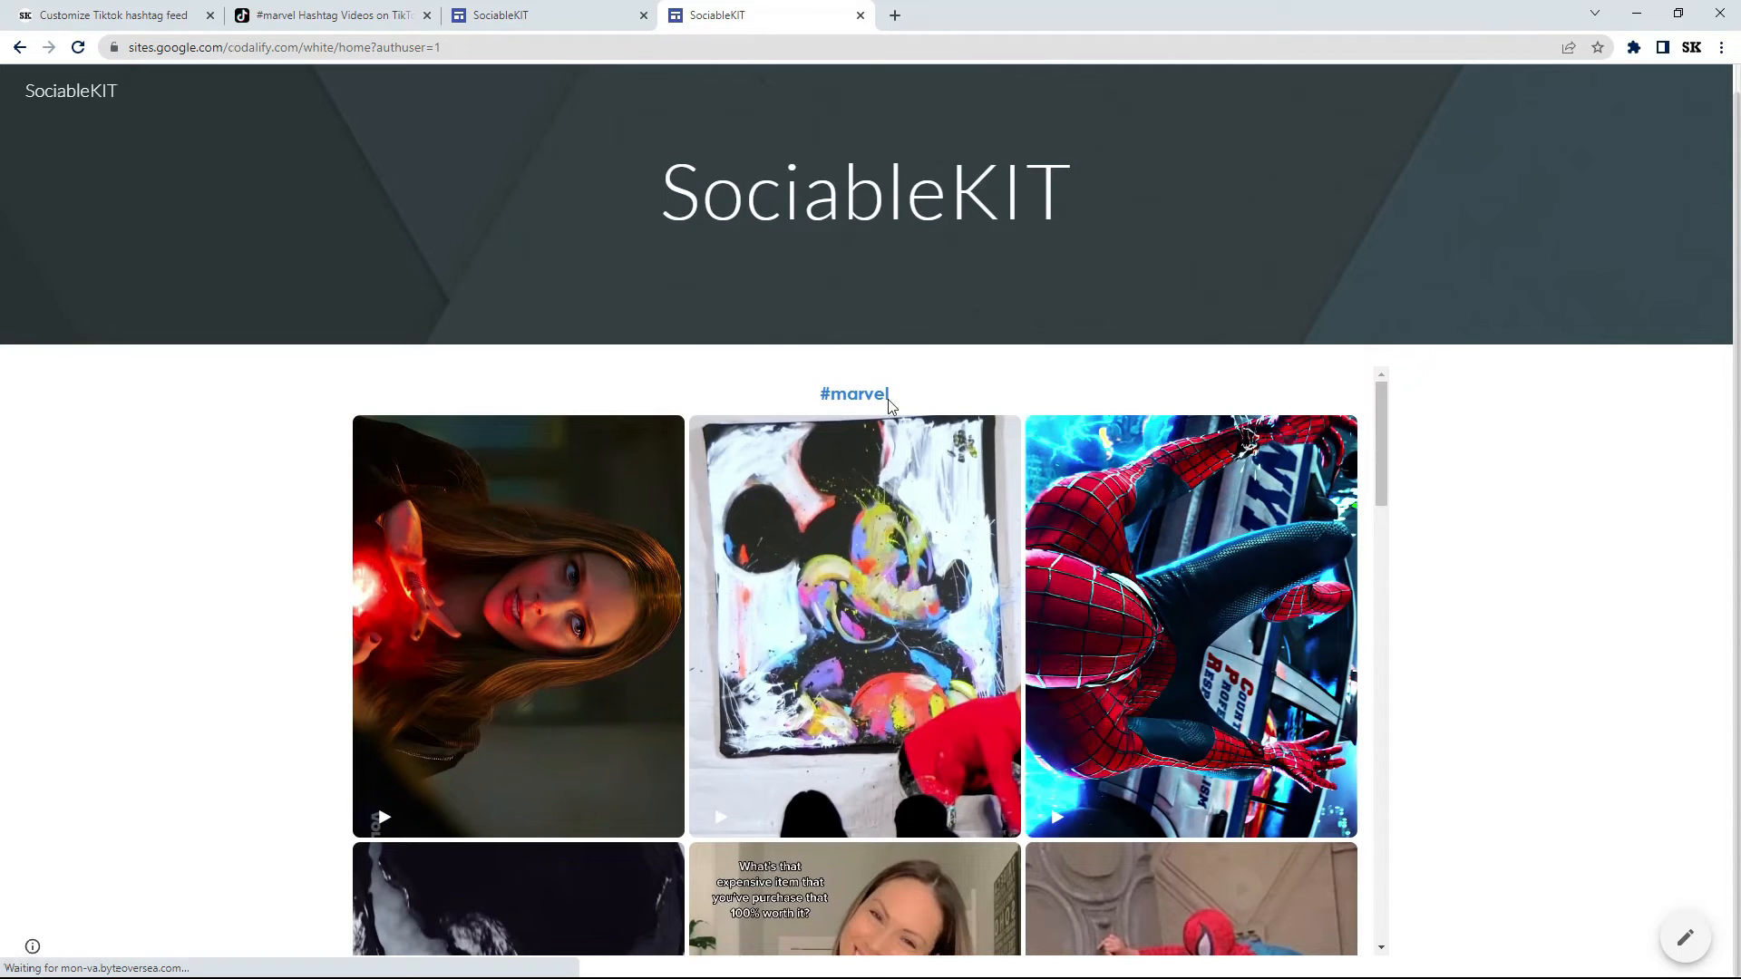
pyautogui.click(865, 395)
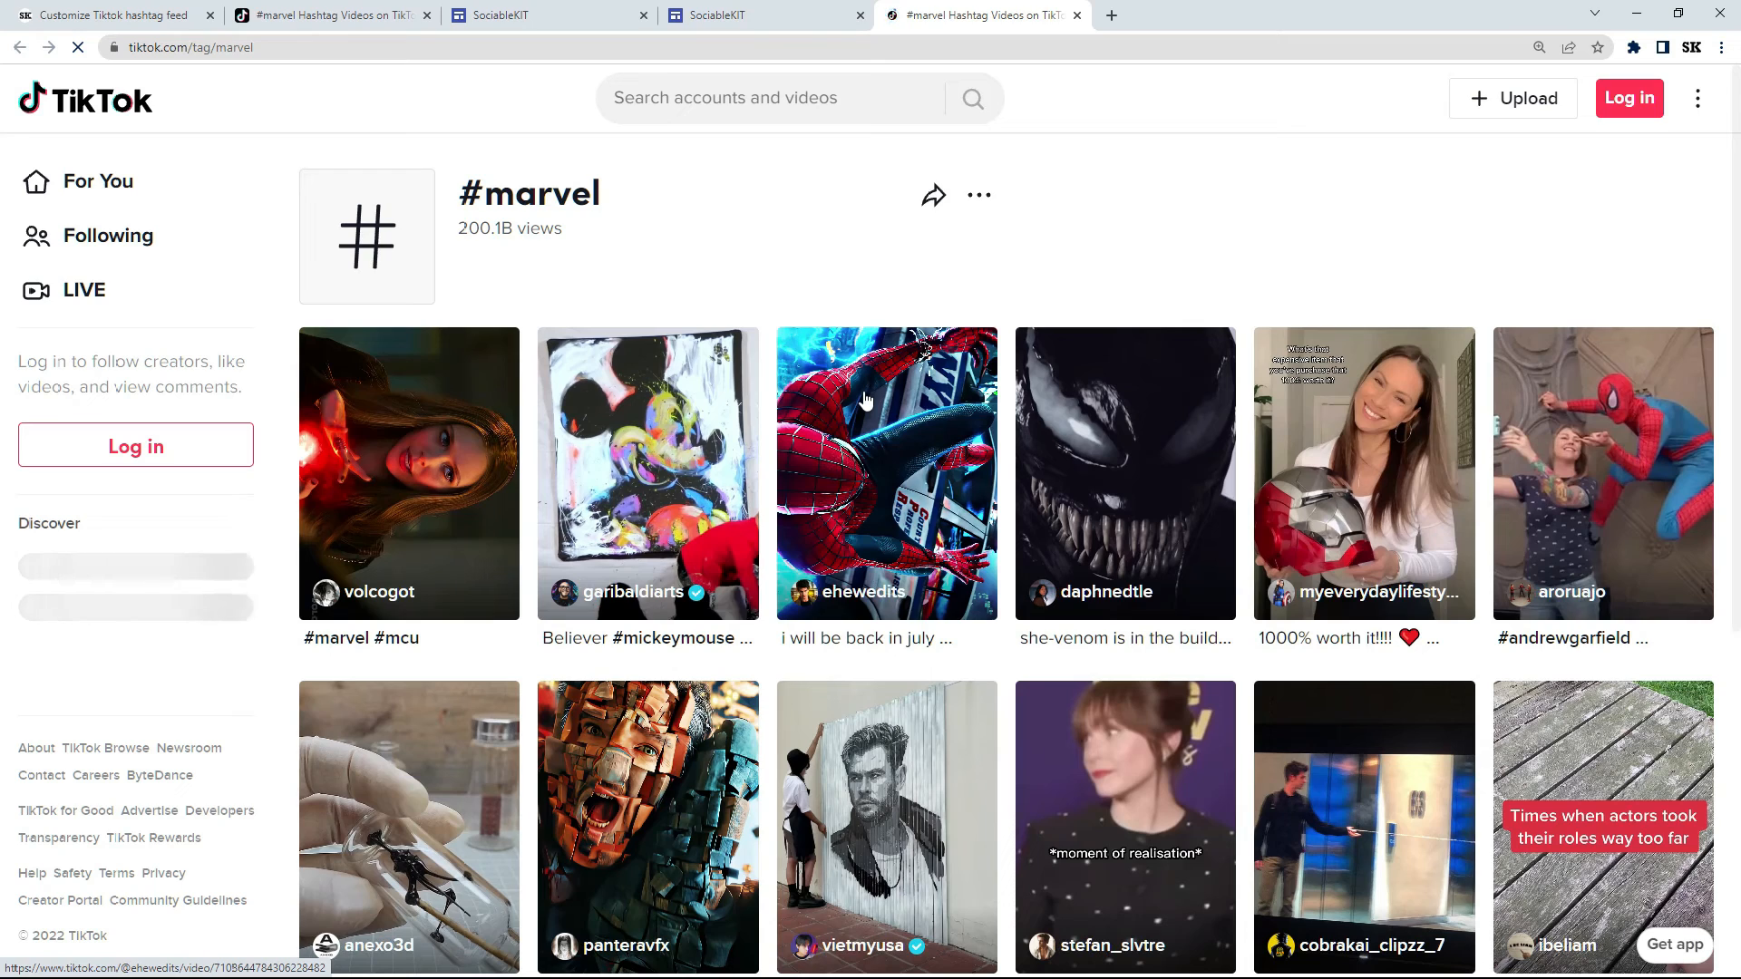
pyautogui.click(1077, 15)
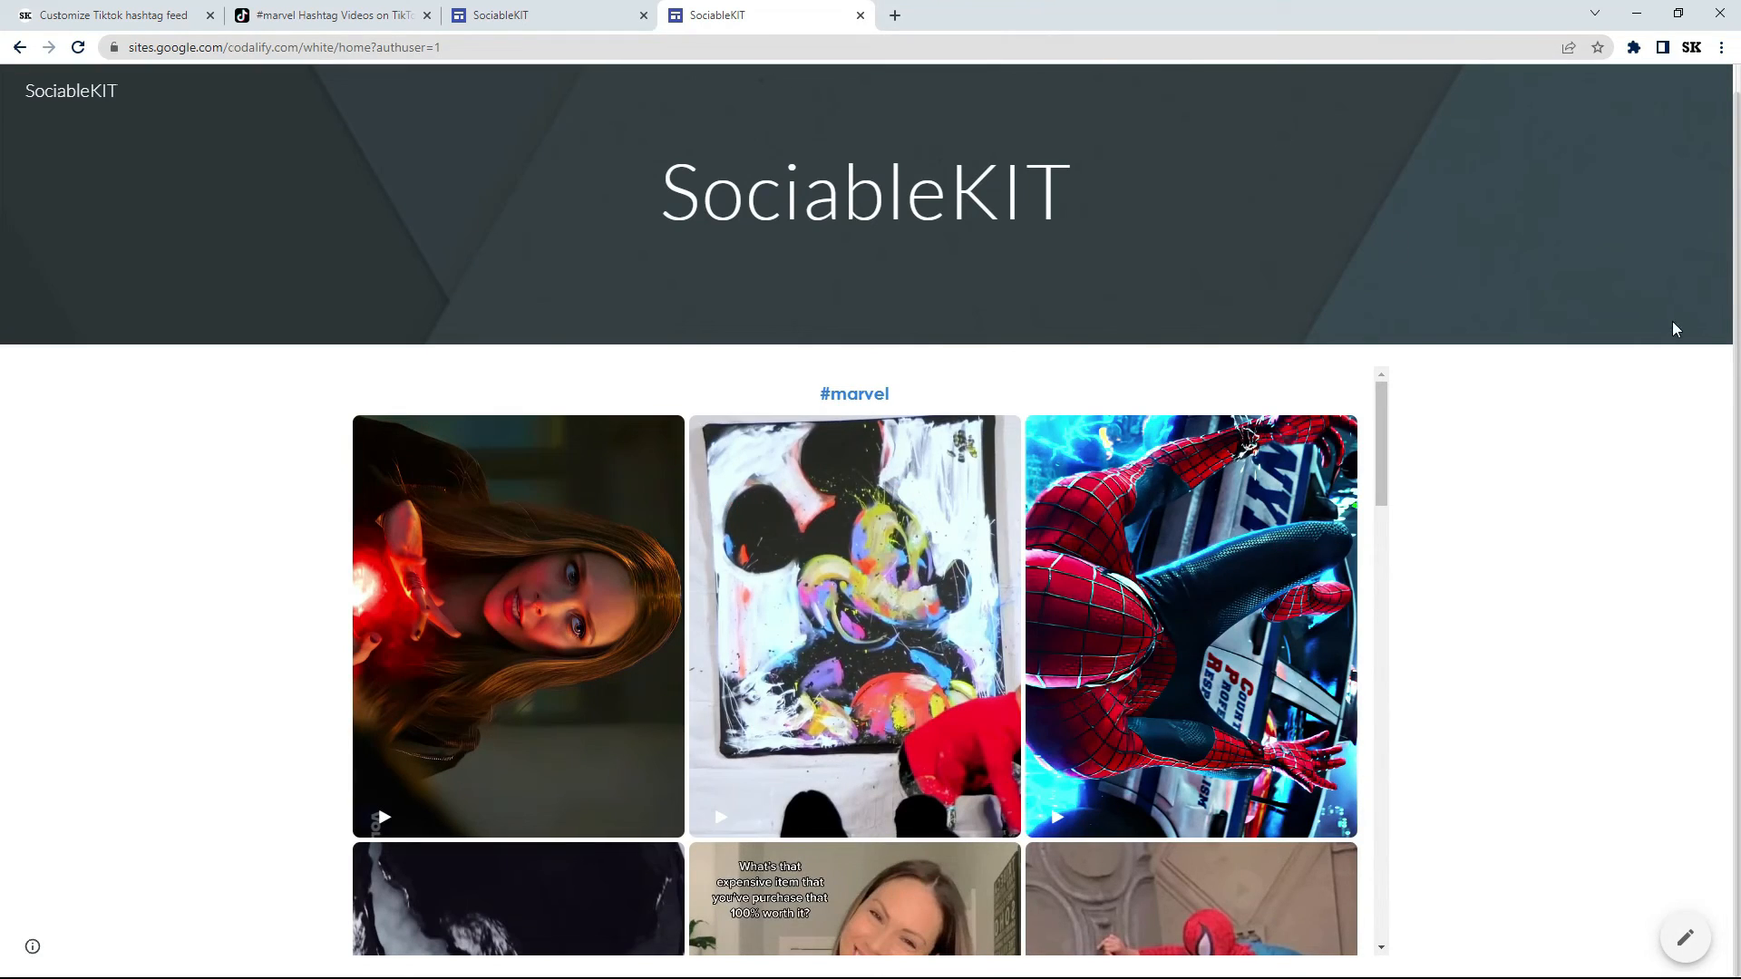
pyautogui.moveTo(1738, 280); pyautogui.dragTo(1738, 185)
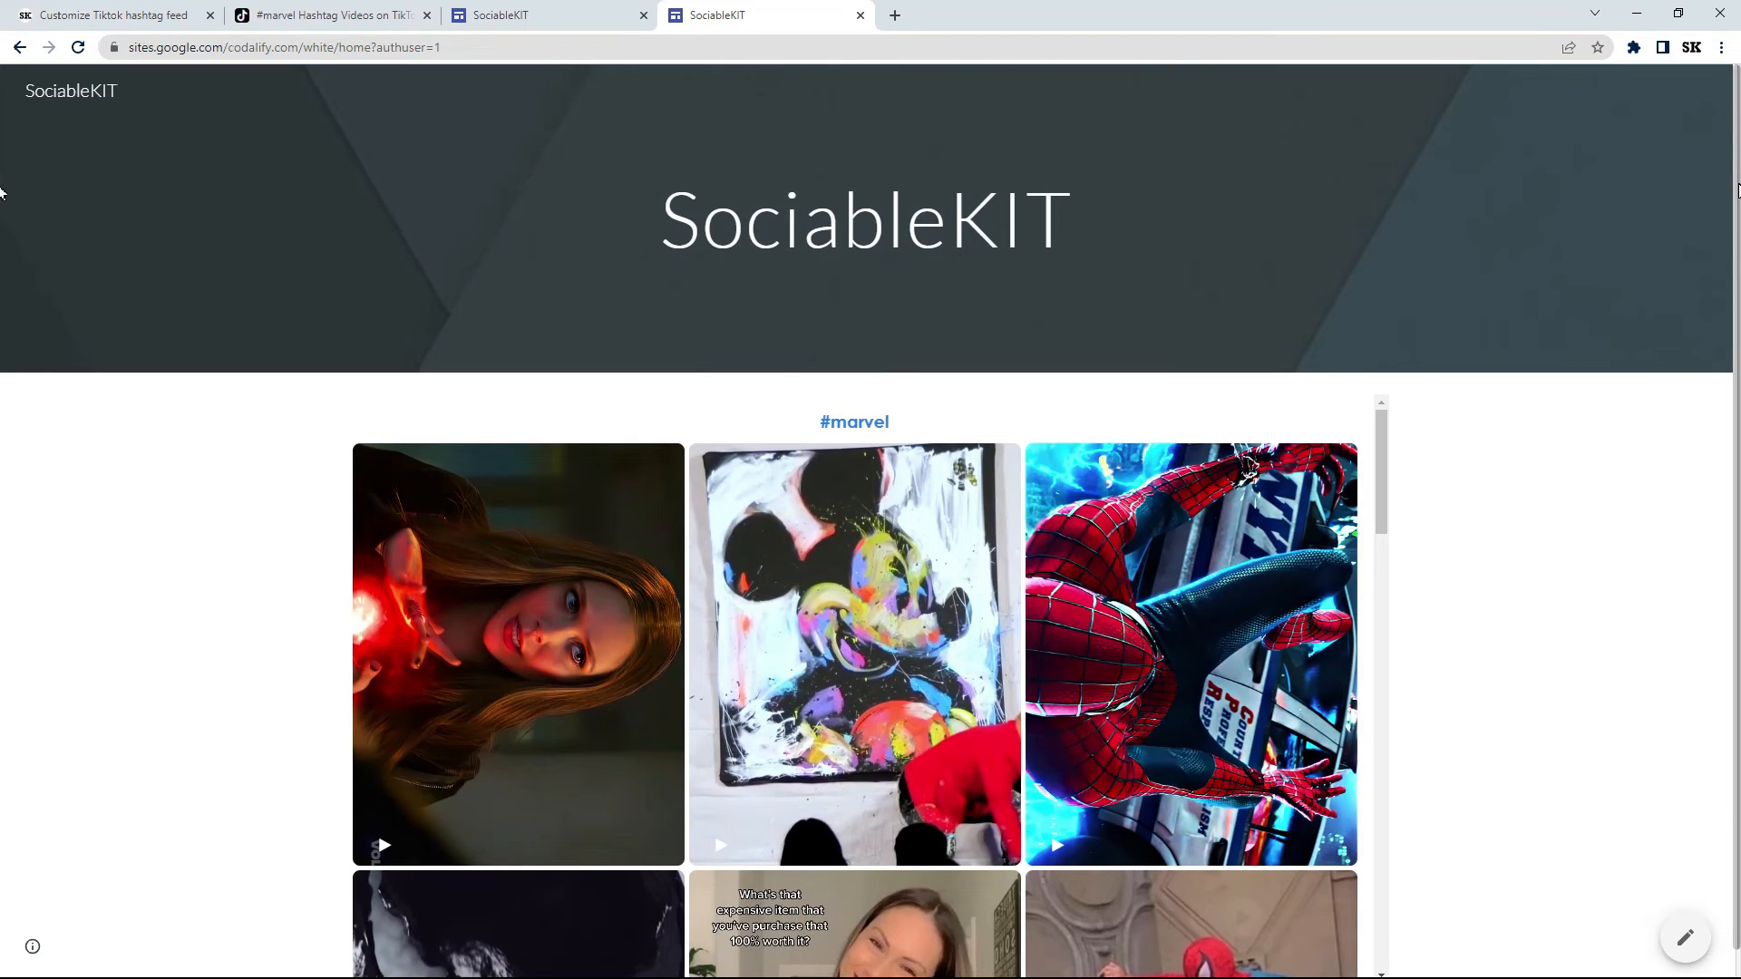